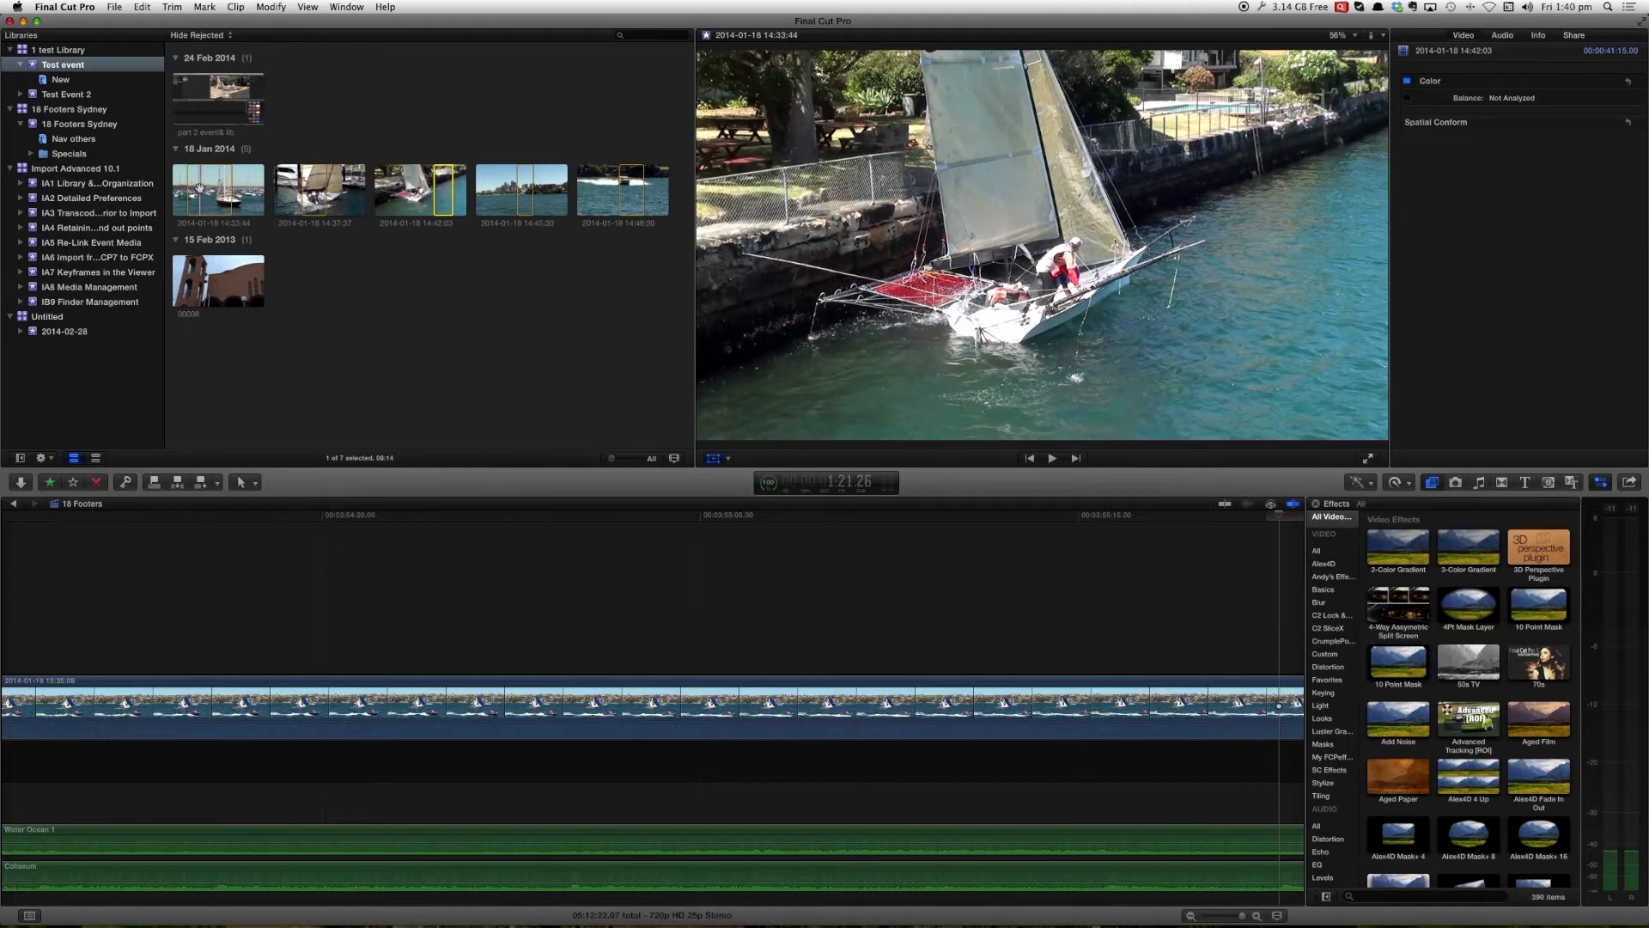
# Preview the second 18 Jan clip, then load the first 18 Jan 2014 clip, 14:33:44, into the viewer
pyautogui.click(316, 192)
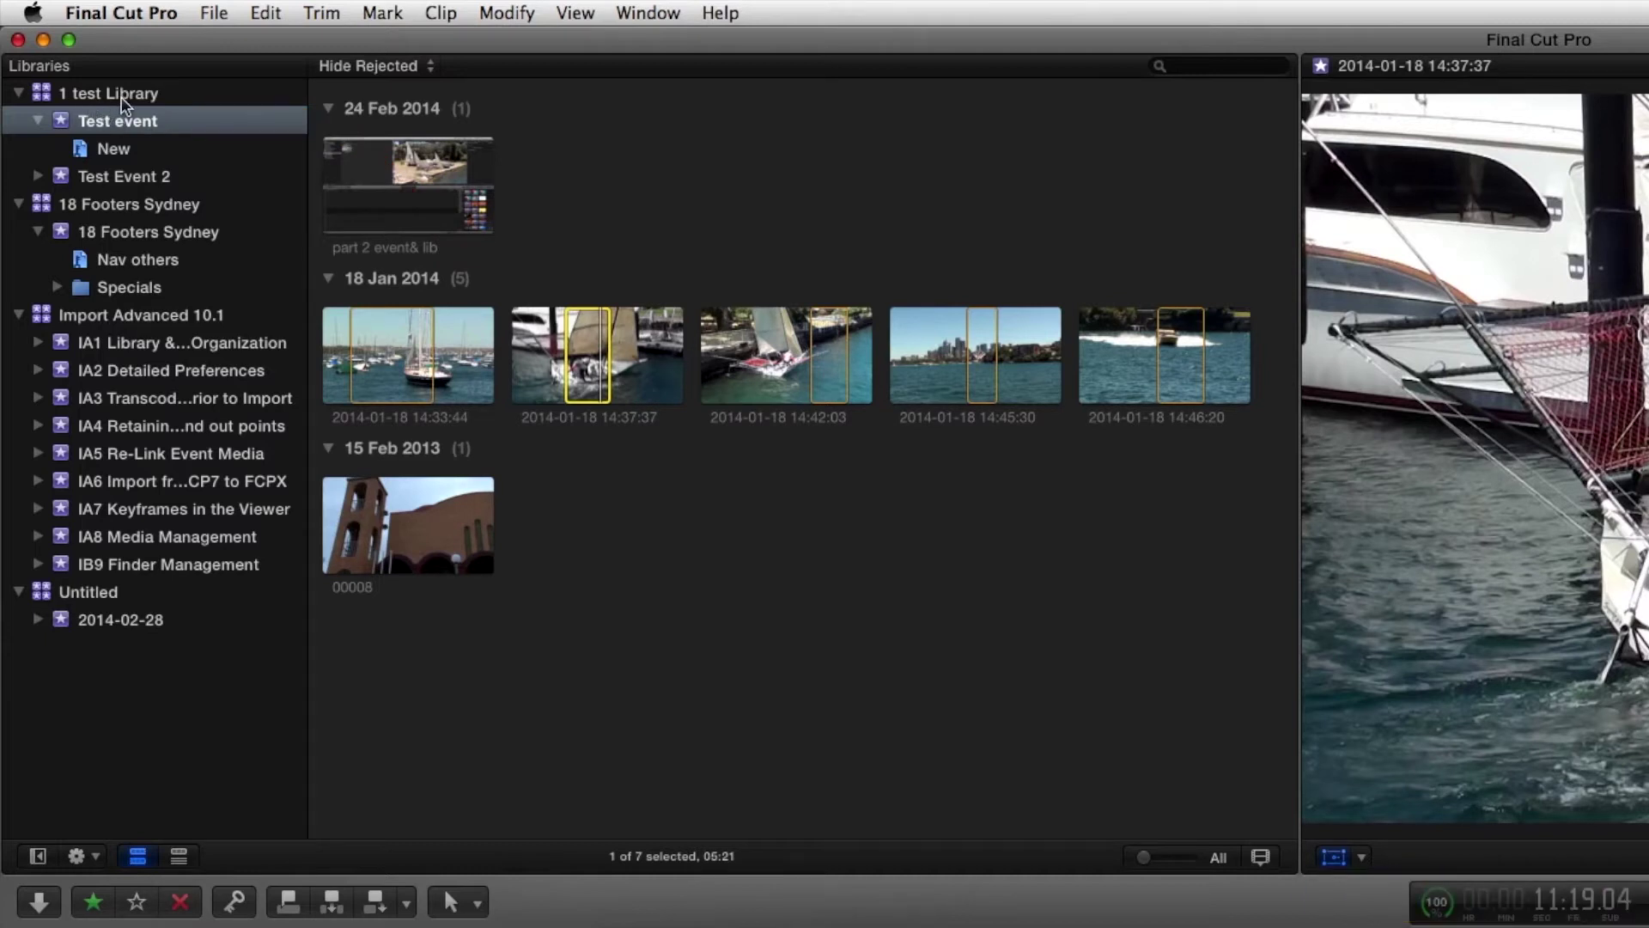
pyautogui.click(376, 352)
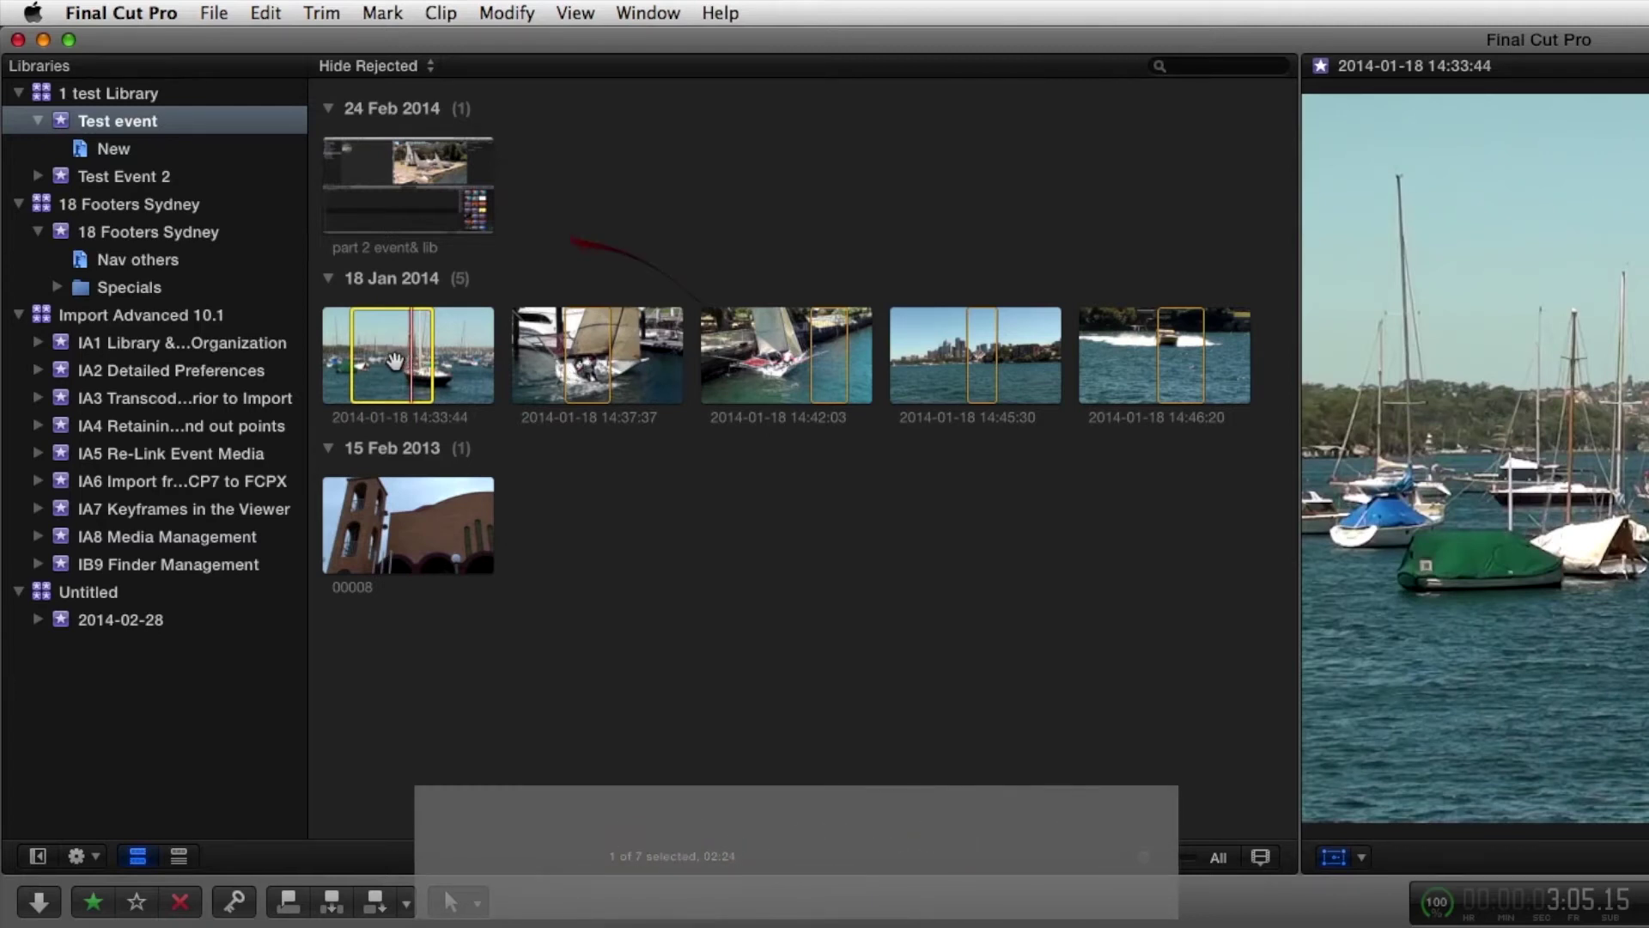
pyautogui.rightClick(395, 361)
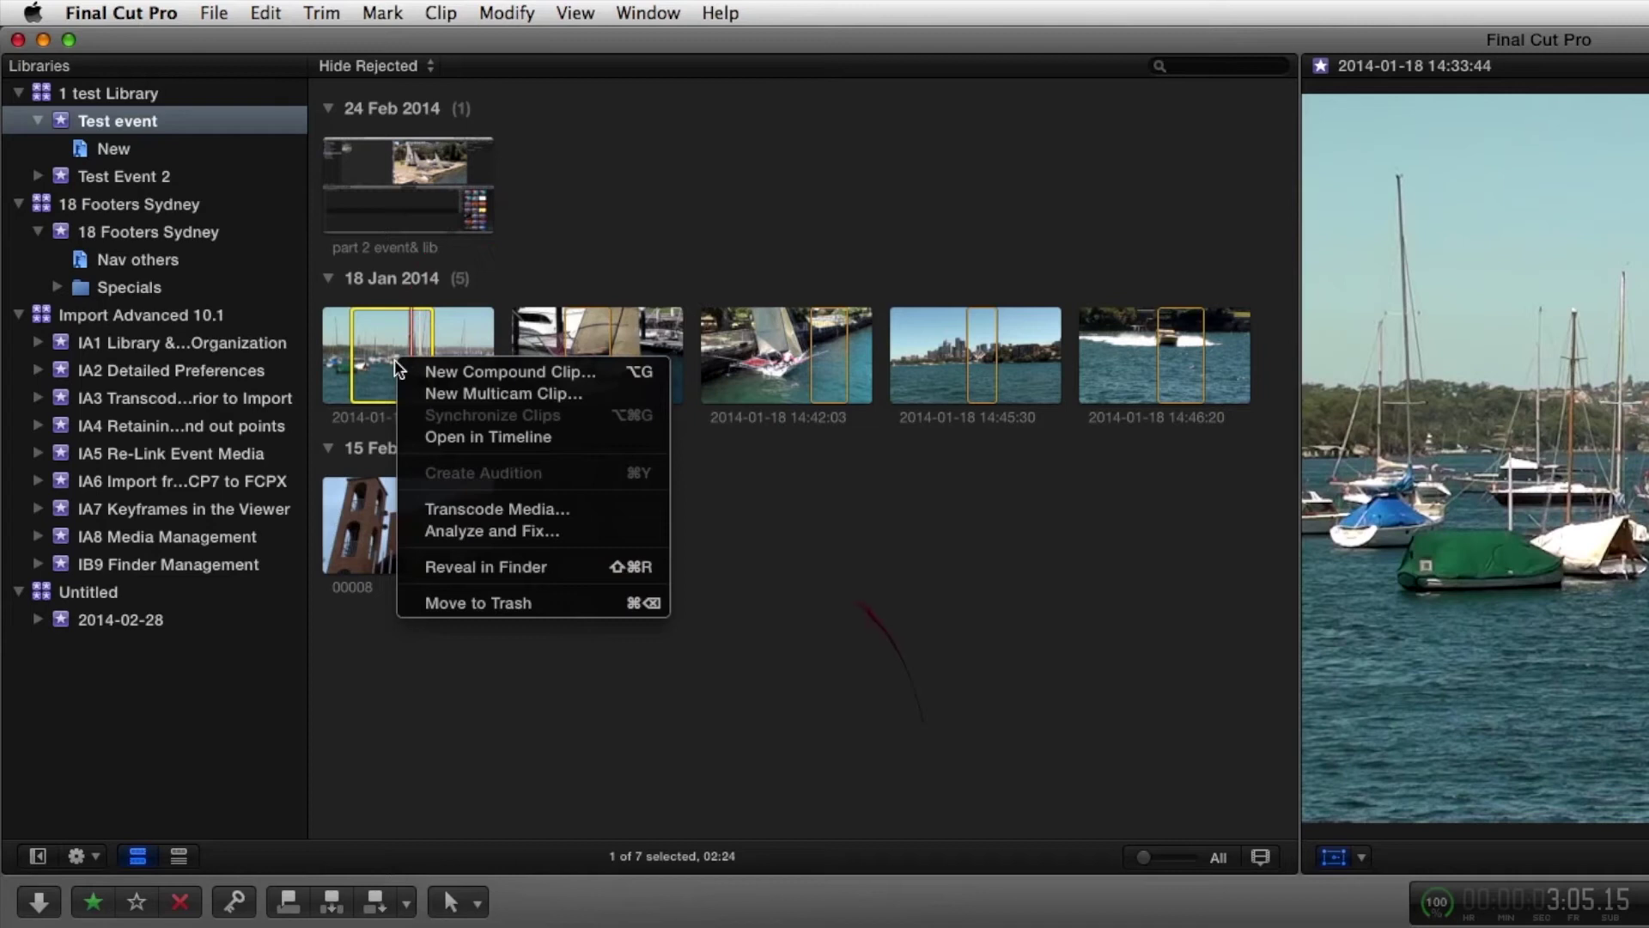
pyautogui.click(450, 566)
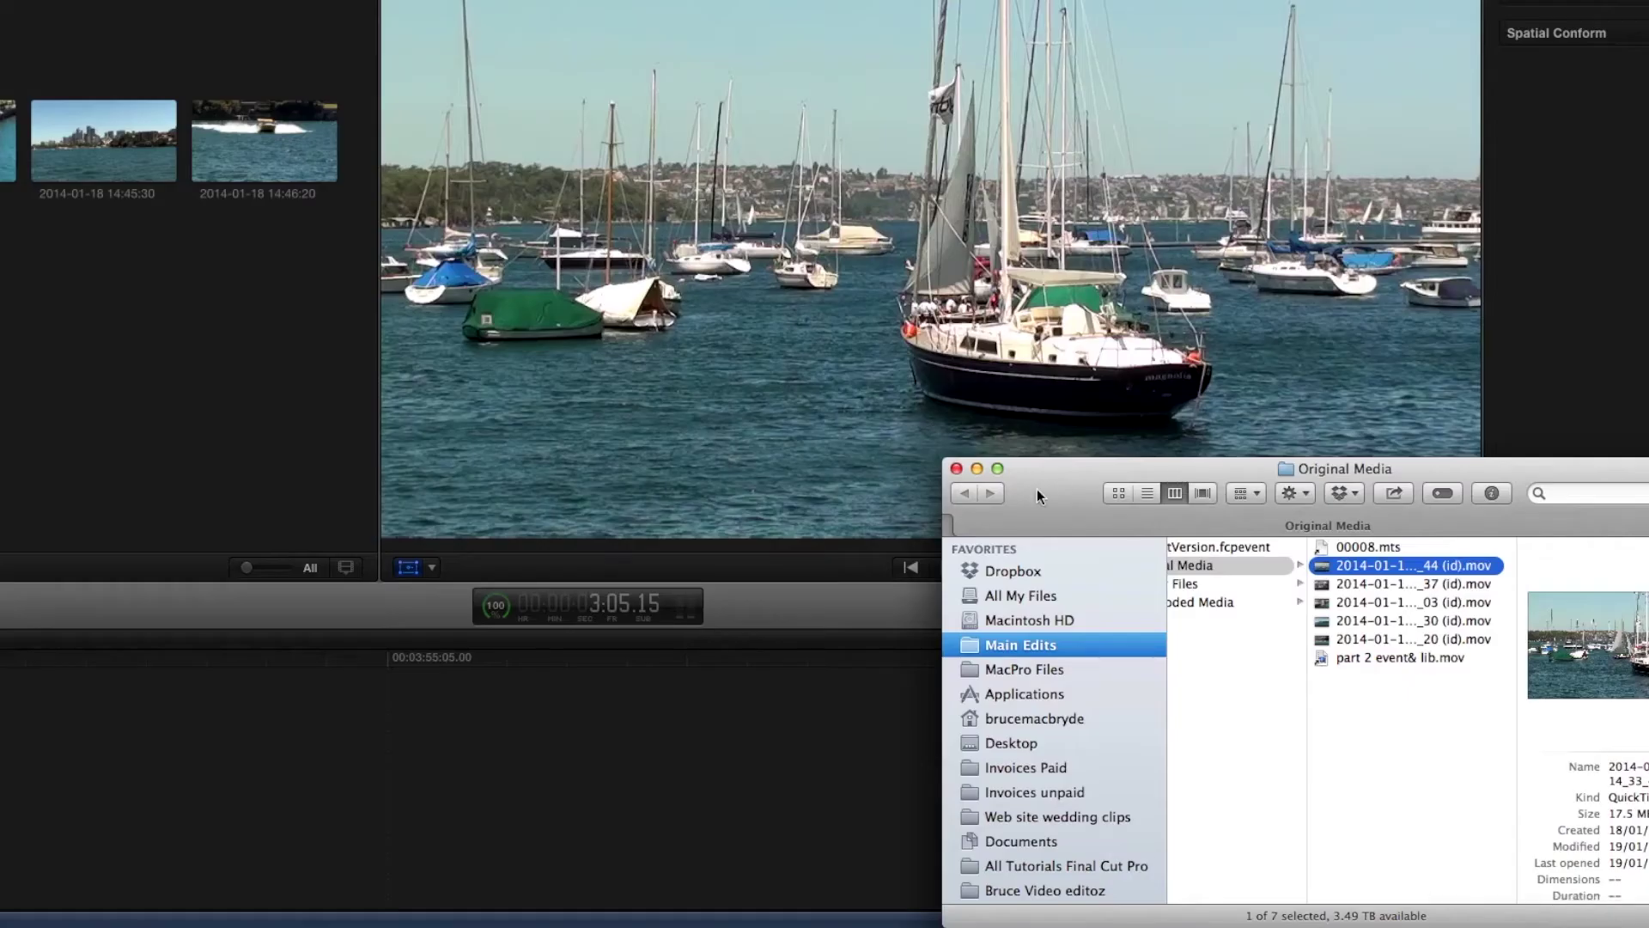
pyautogui.moveTo(1037, 496); pyautogui.dragTo(254, 34)
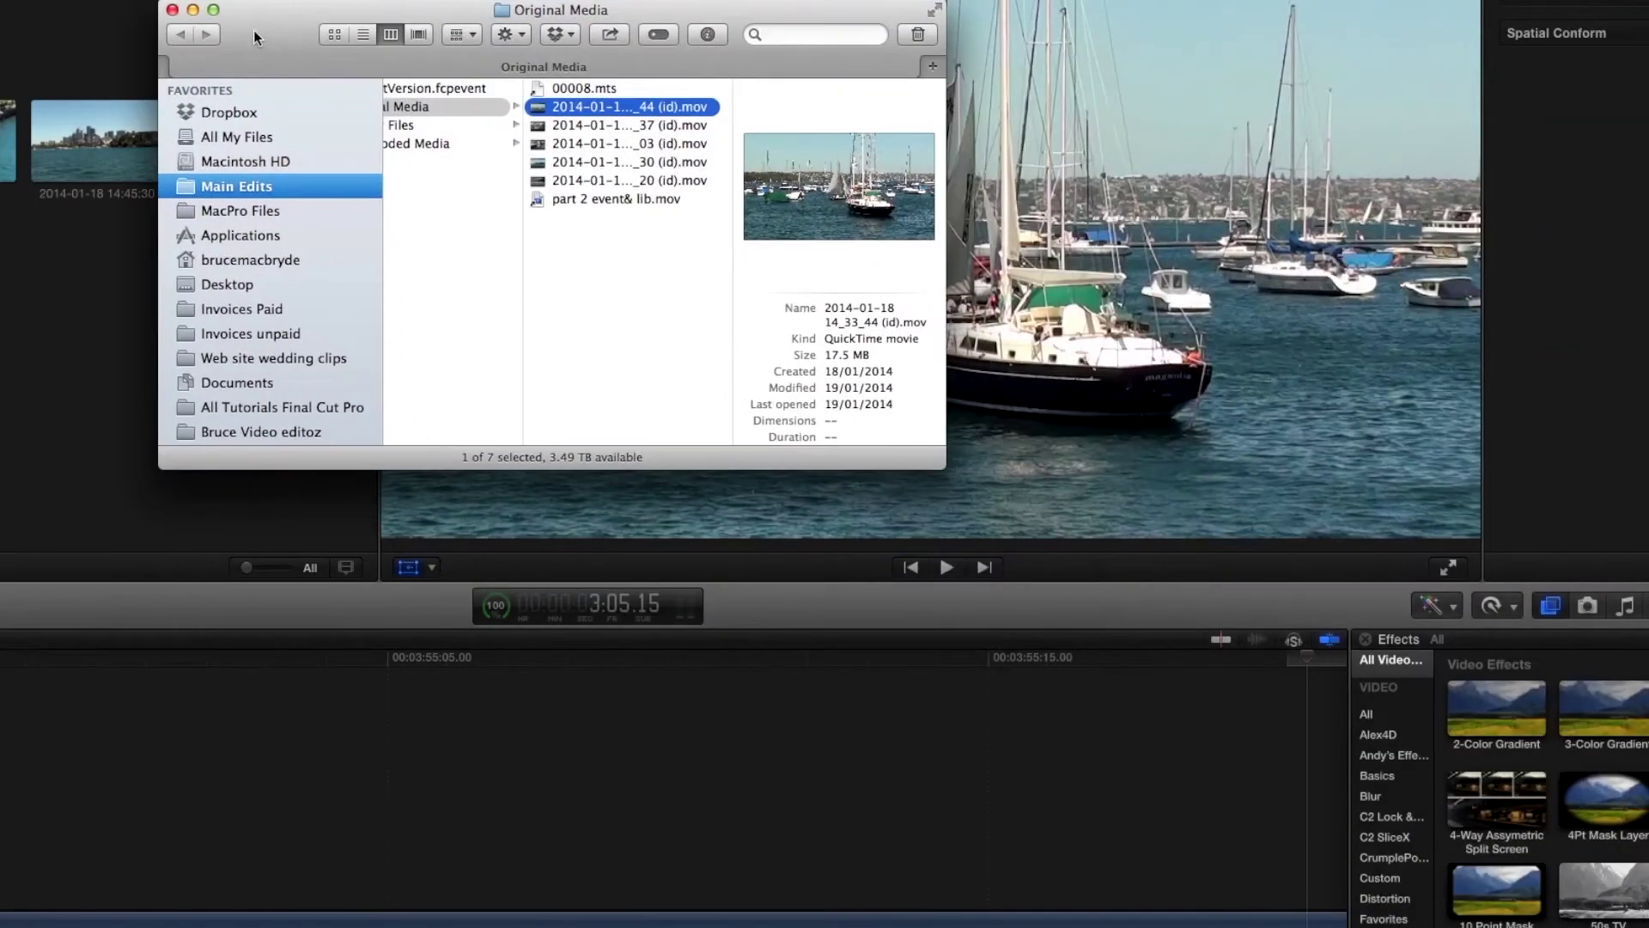
# Move the .mov file from Original Media into the Main Edits folder
pyautogui.hscroll(-2, 555, 193)
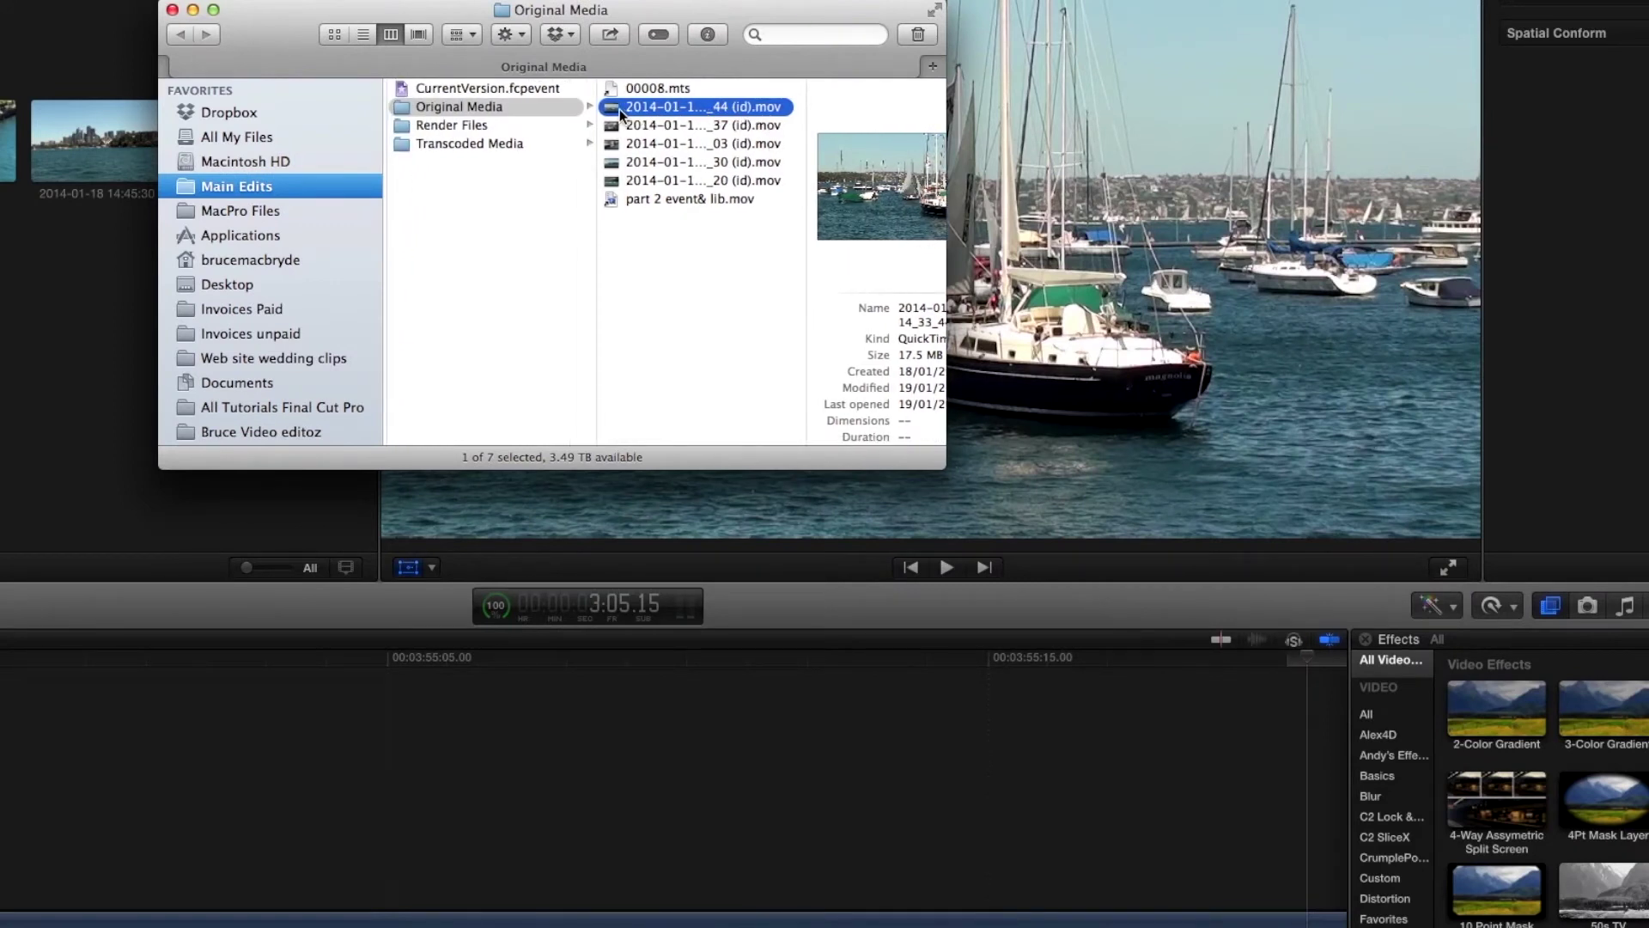
pyautogui.hscroll(-2, 442, 134)
pyautogui.hscroll(-3, 444, 139)
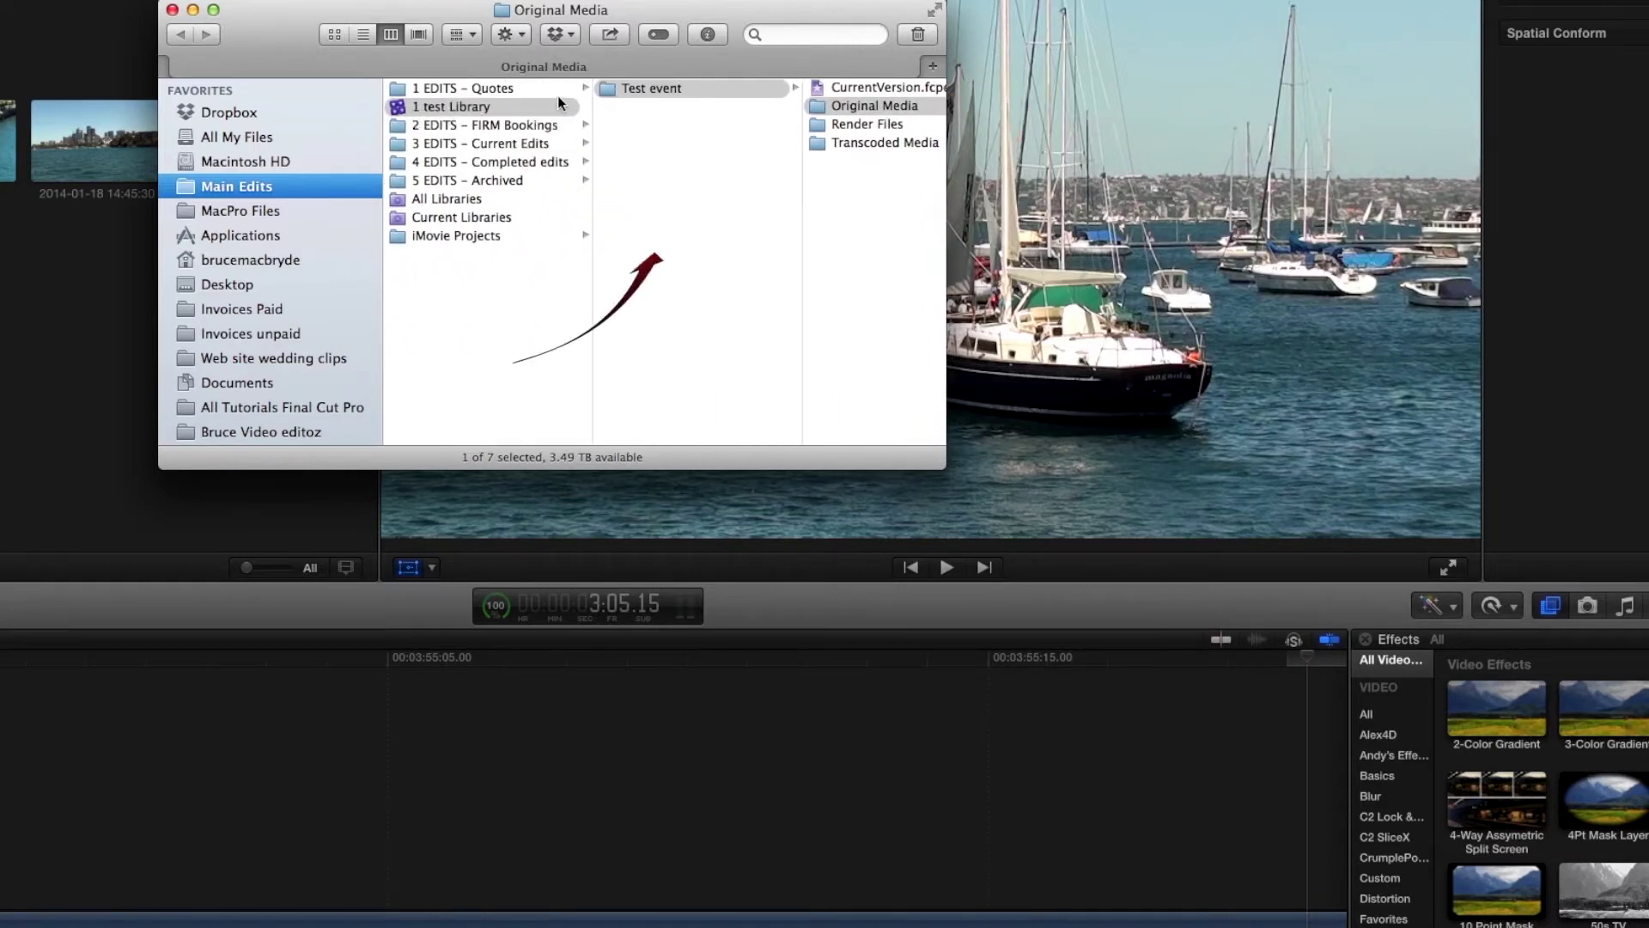
pyautogui.hscroll(1, 600, 86)
pyautogui.hscroll(2, 600, 86)
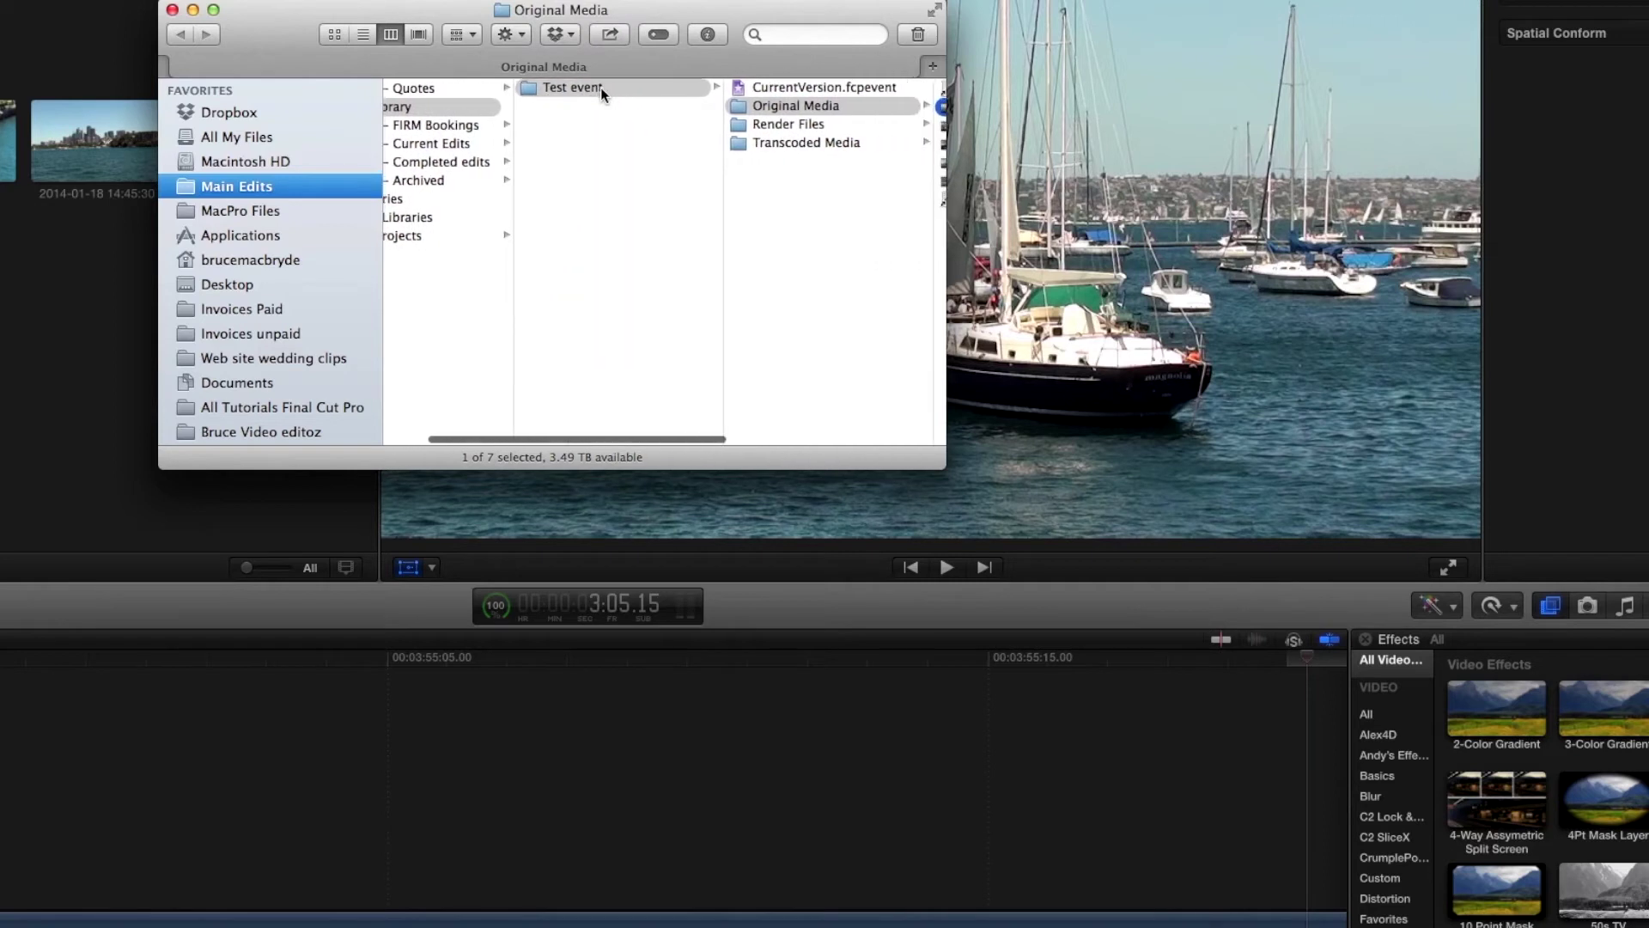
pyautogui.hscroll(3, 720, 111)
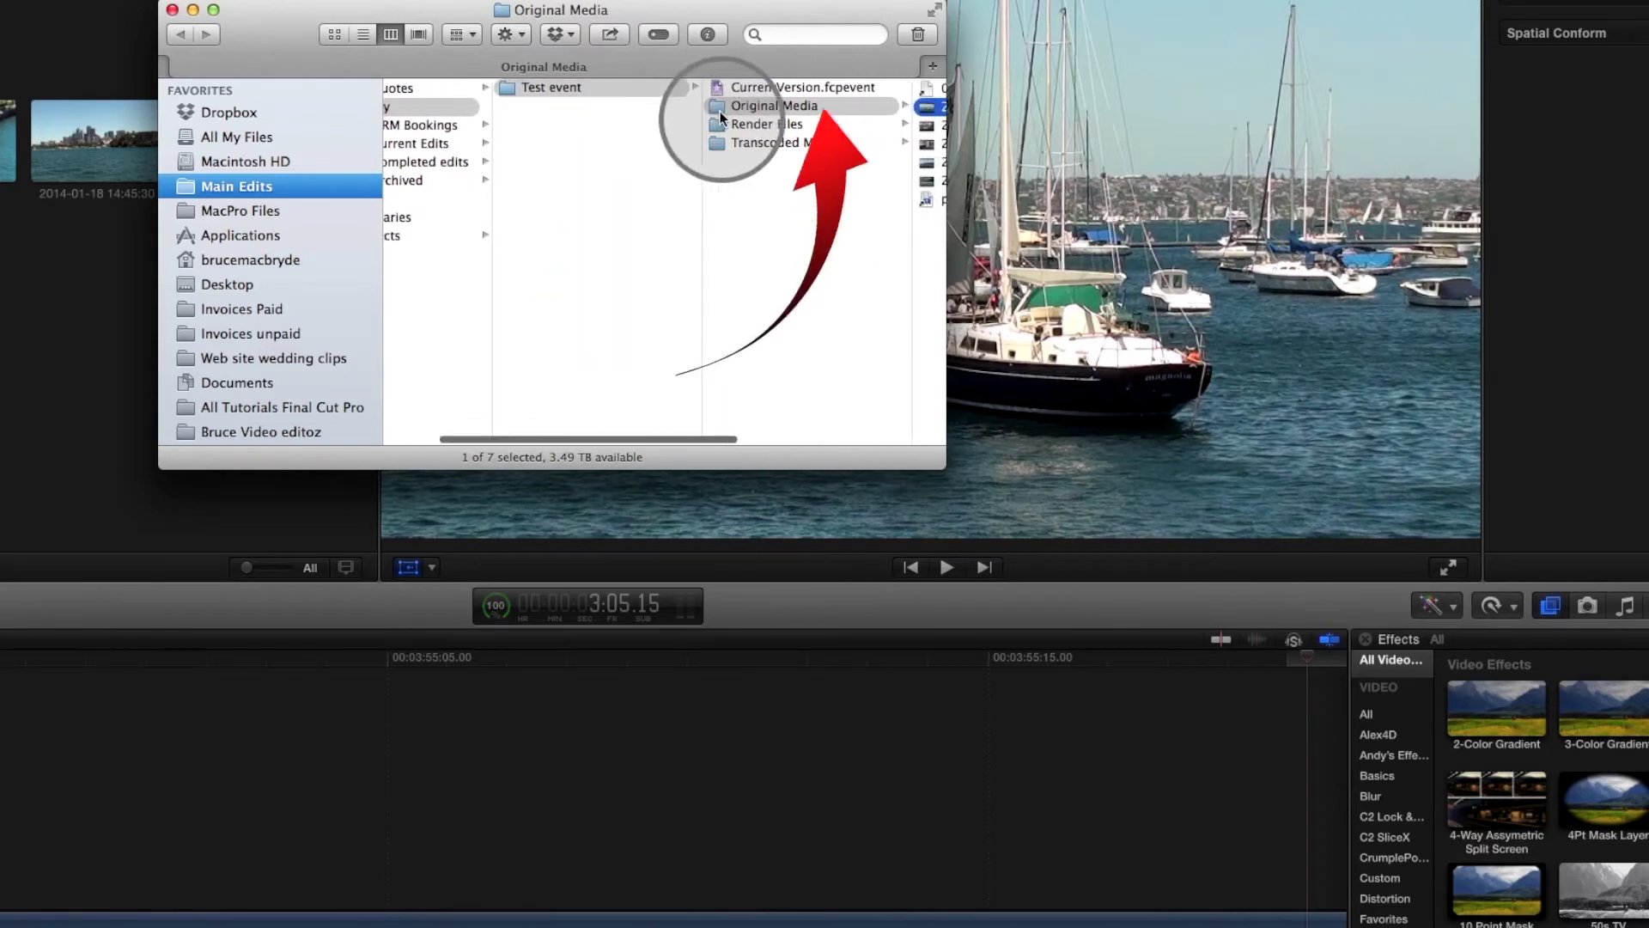
pyautogui.hscroll(2, 713, 109)
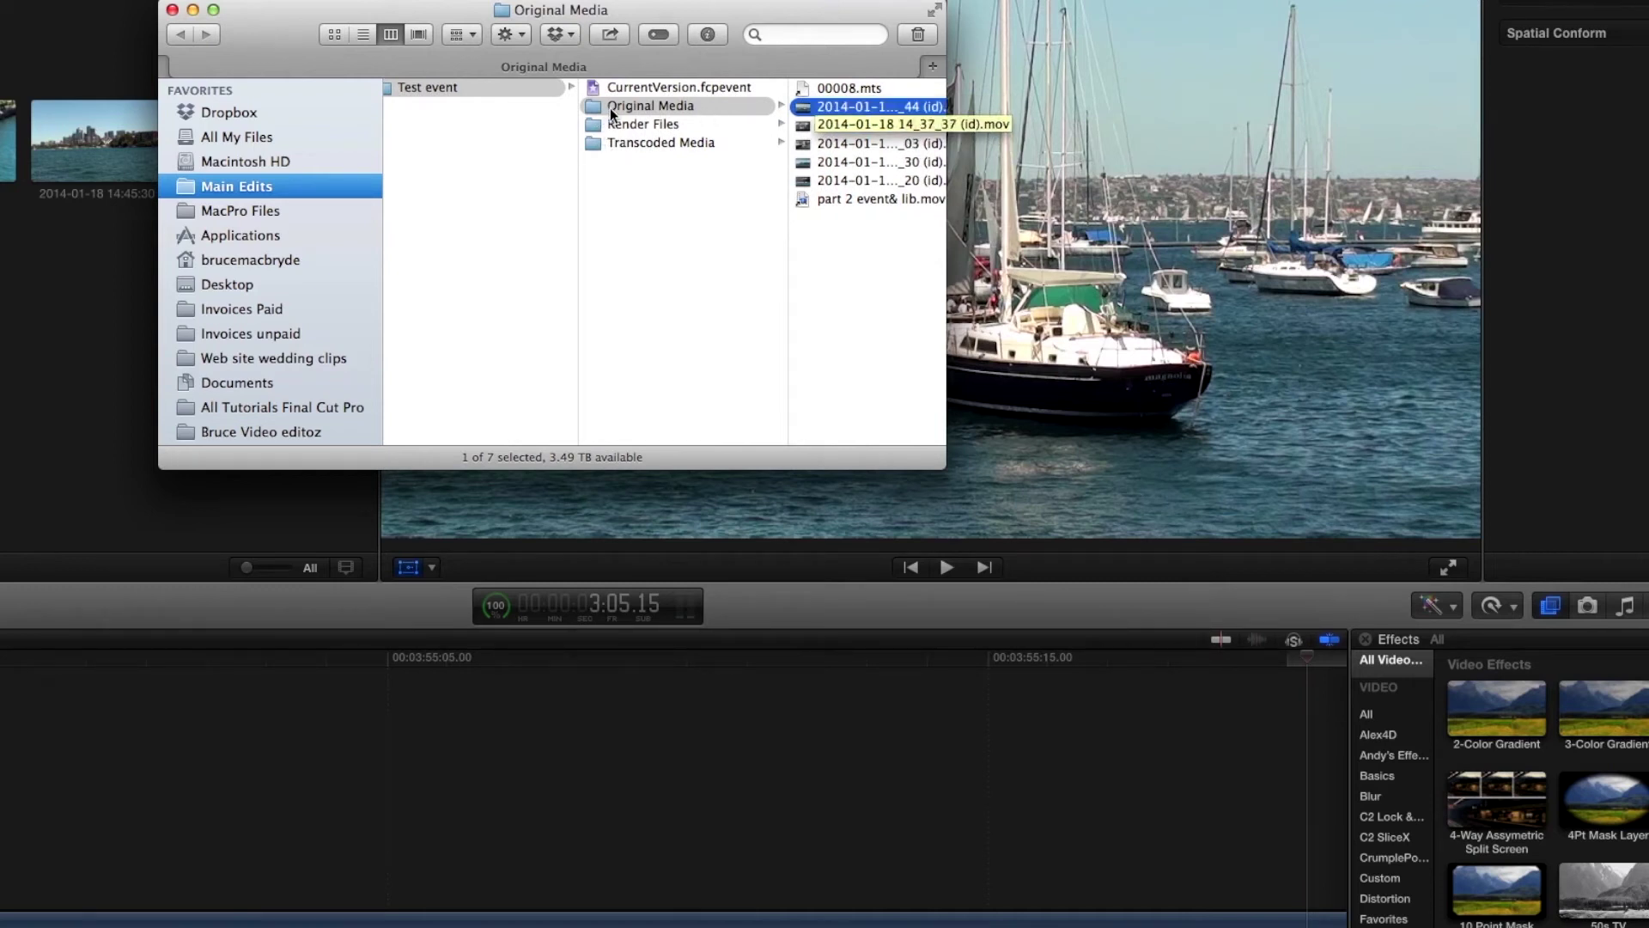
pyautogui.hscroll(2, 610, 106)
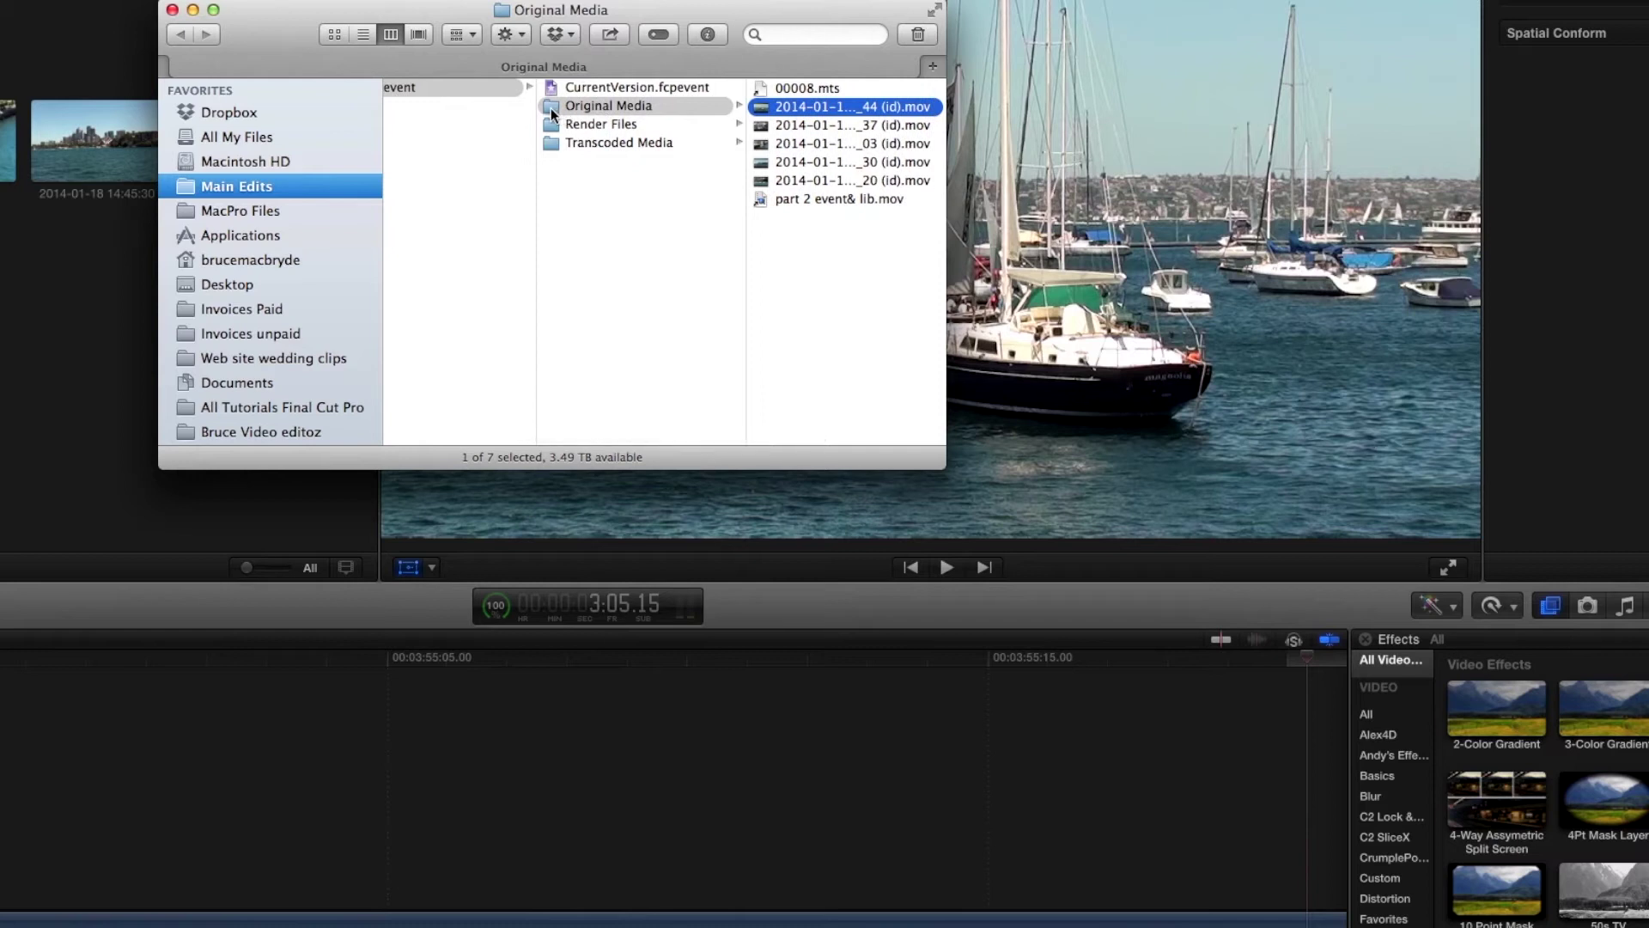
pyautogui.hscroll(2, 550, 106)
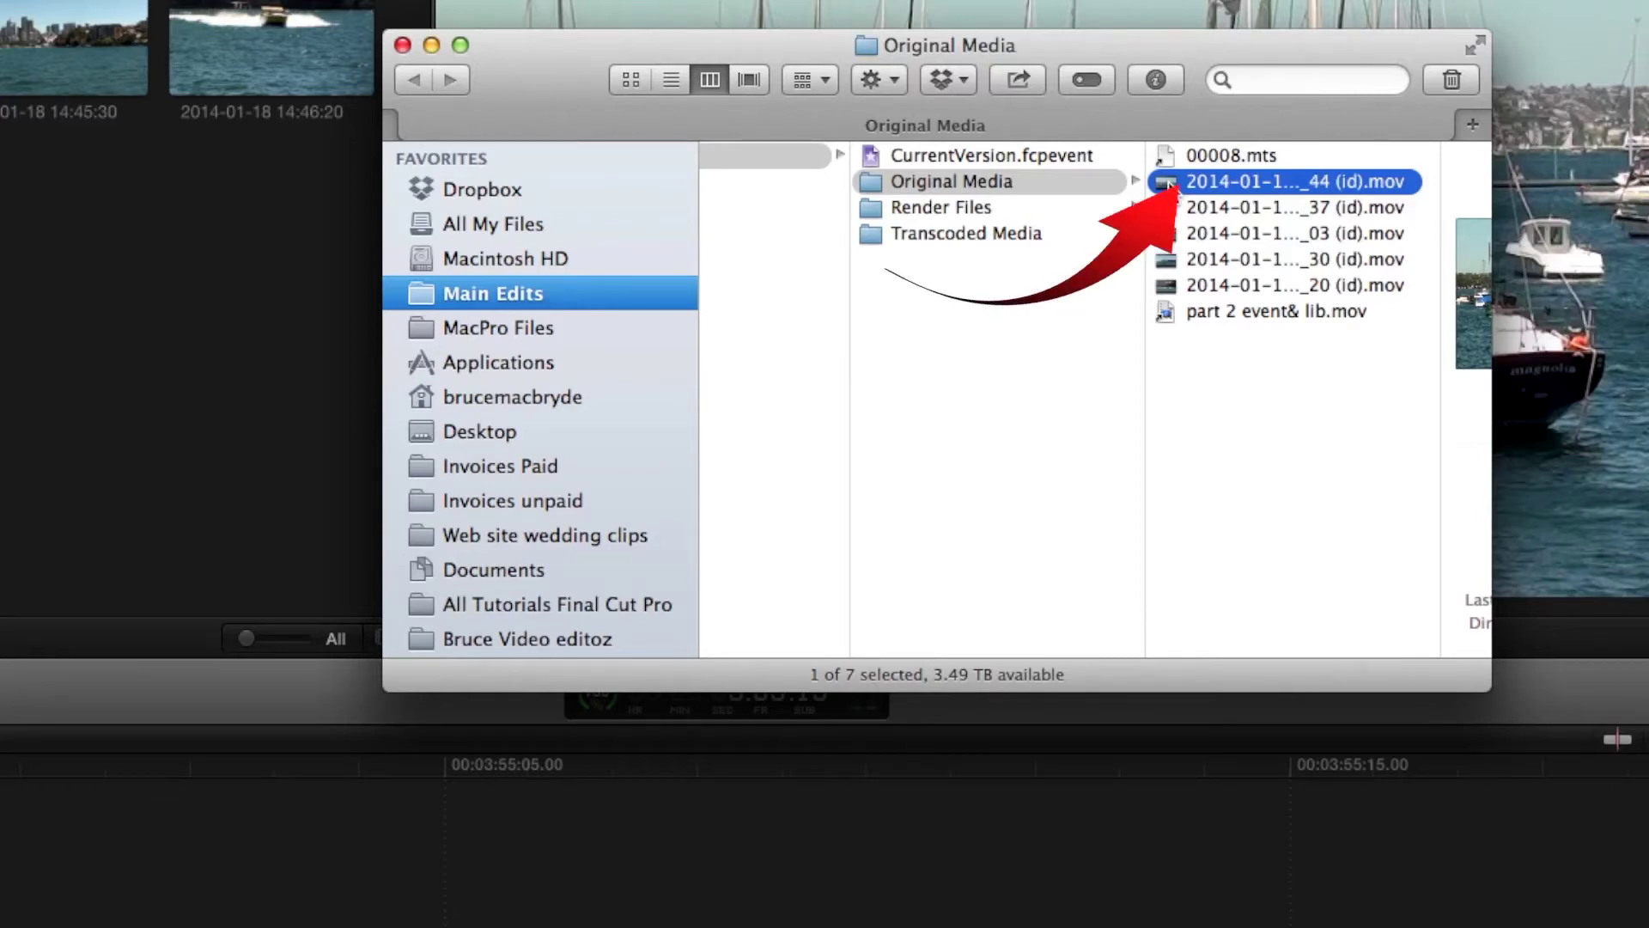
pyautogui.moveTo(1170, 183)
pyautogui.mouseDown()
pyautogui.moveTo(986, 204)
pyautogui.moveTo(684, 280)
pyautogui.moveTo(503, 298)
pyautogui.mouseUp()
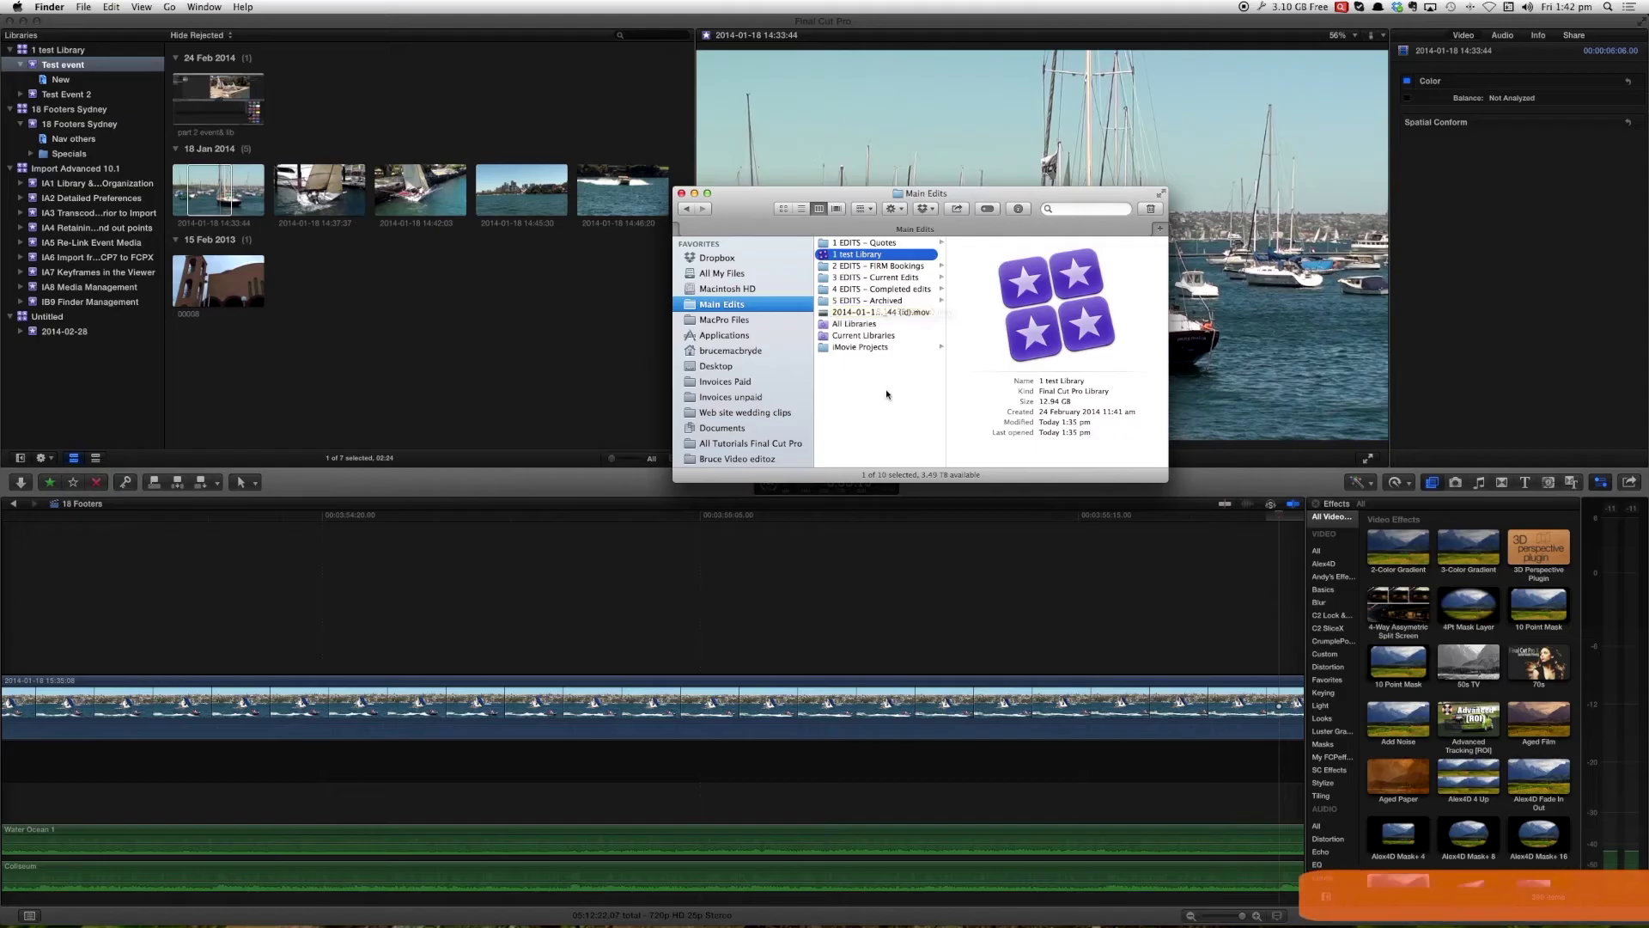
# Return to Final Cut Pro and select the Test event, where the 14:33:44 clip shows Missing File
pyautogui.click(809, 486)
pyautogui.click(589, 346)
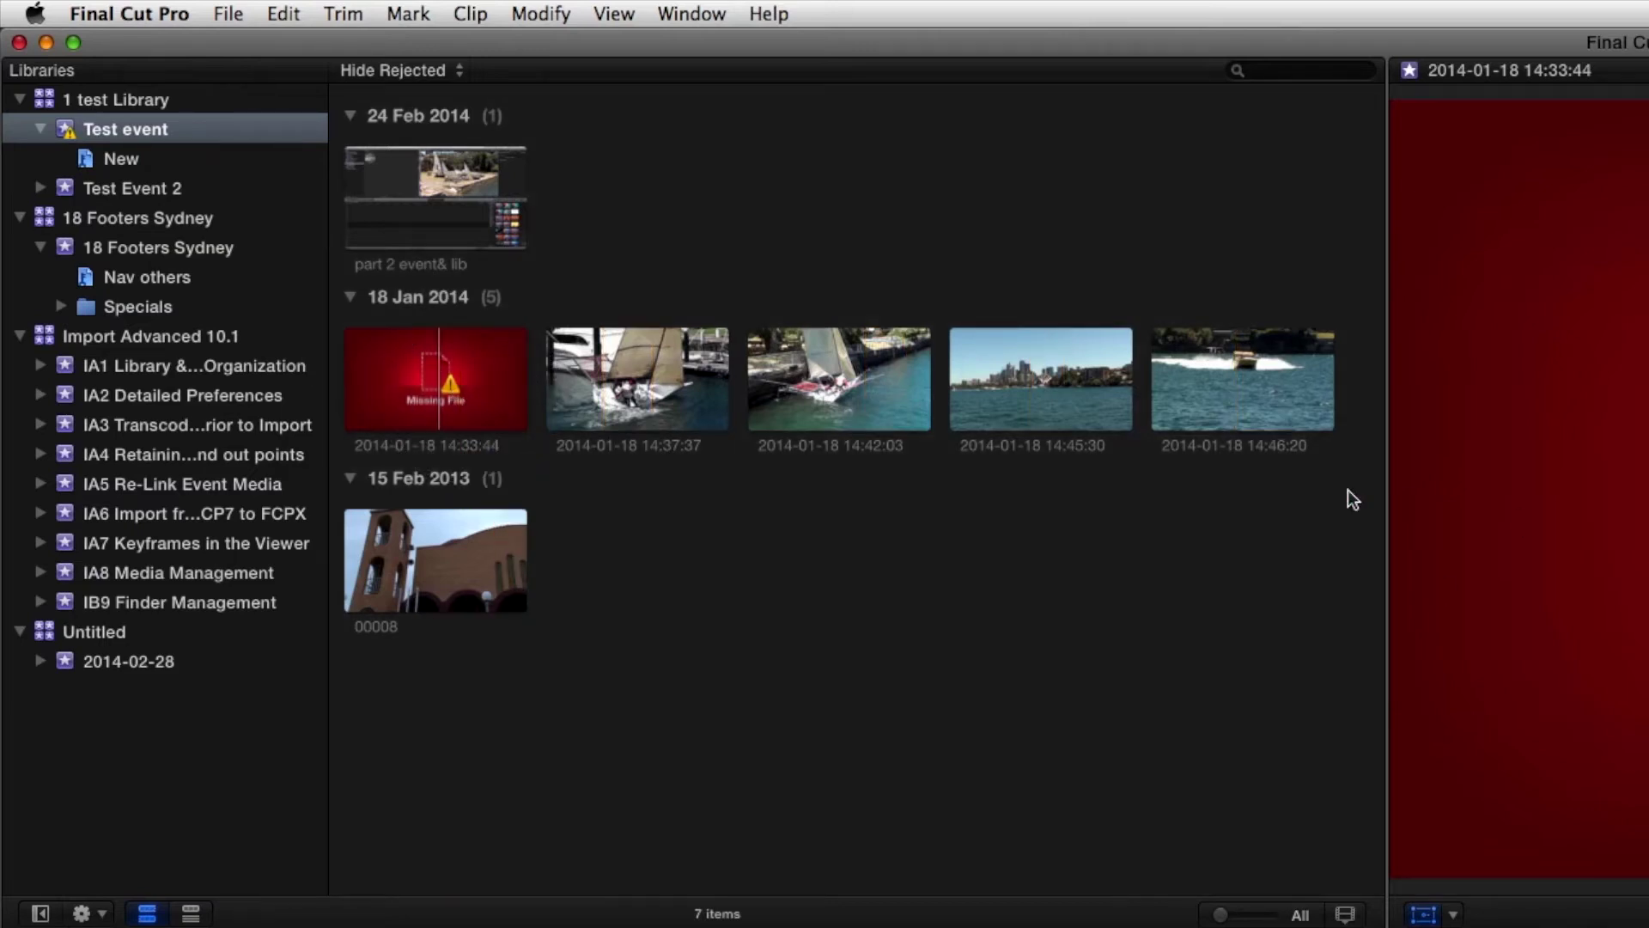
pyautogui.click(115, 125)
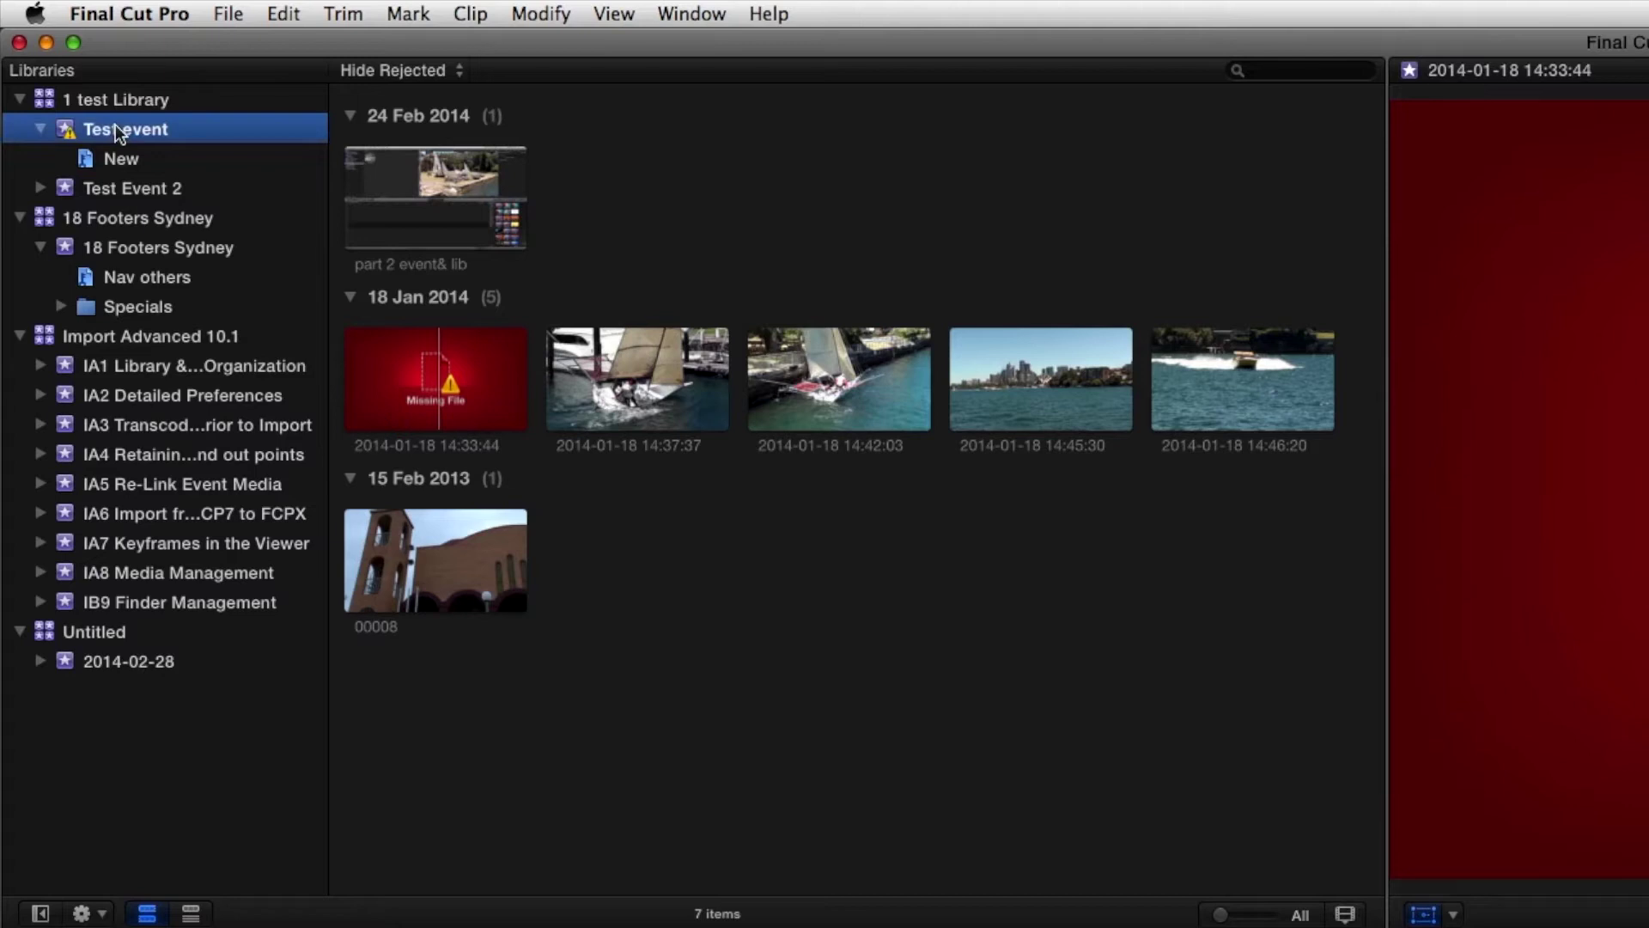
pyautogui.click(228, 14)
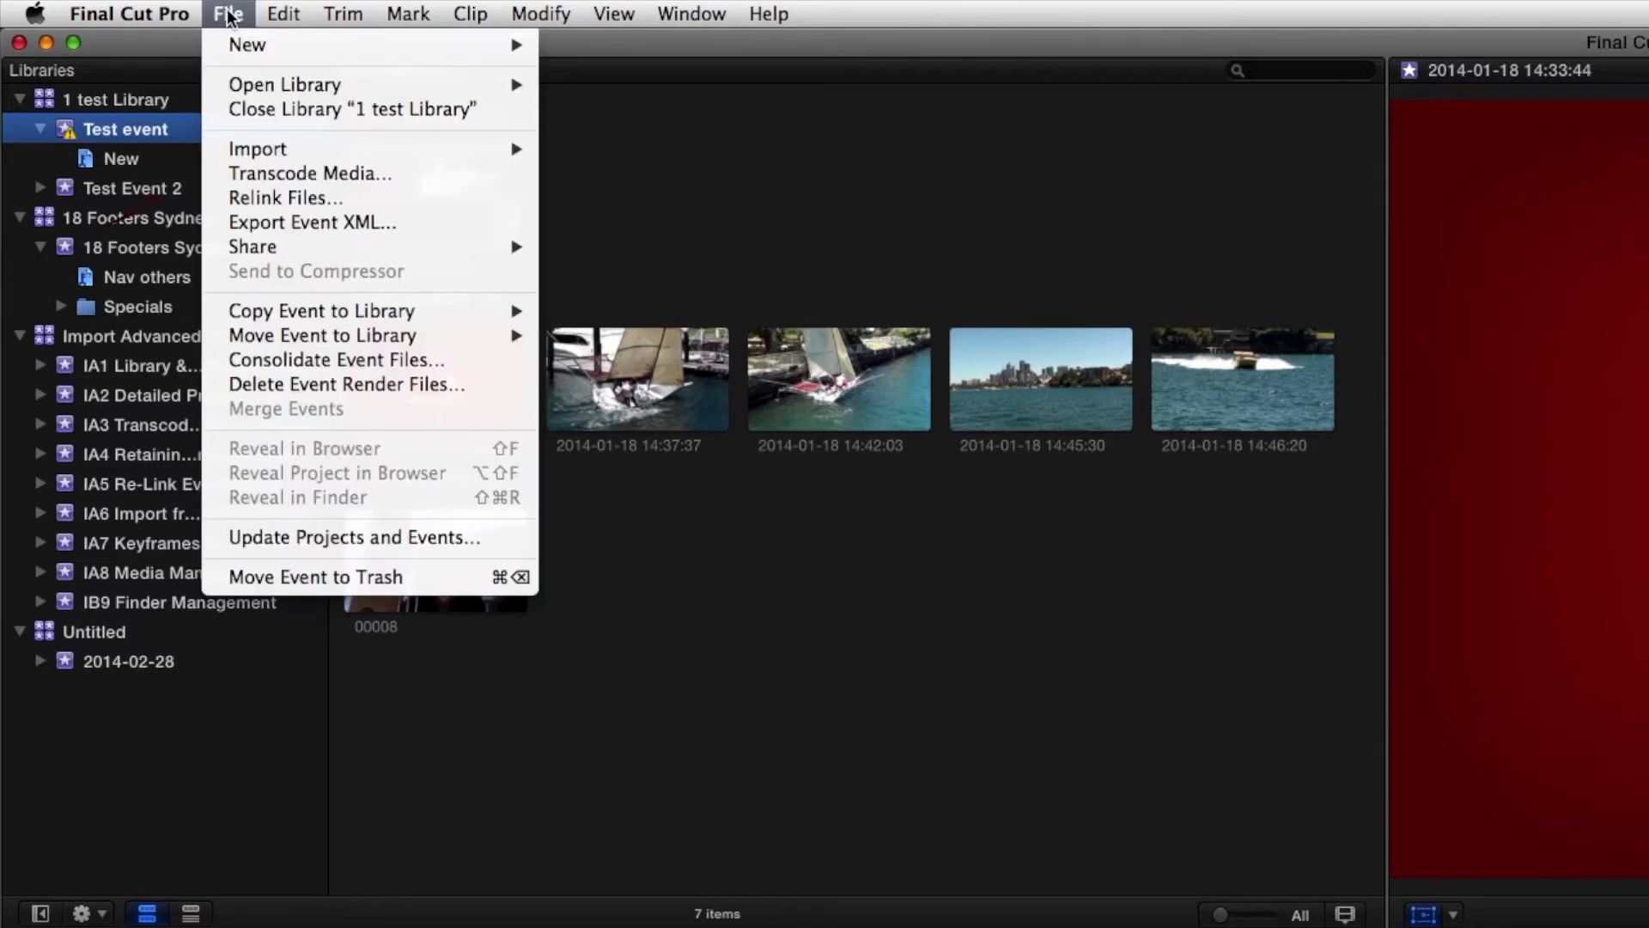
pyautogui.click(309, 205)
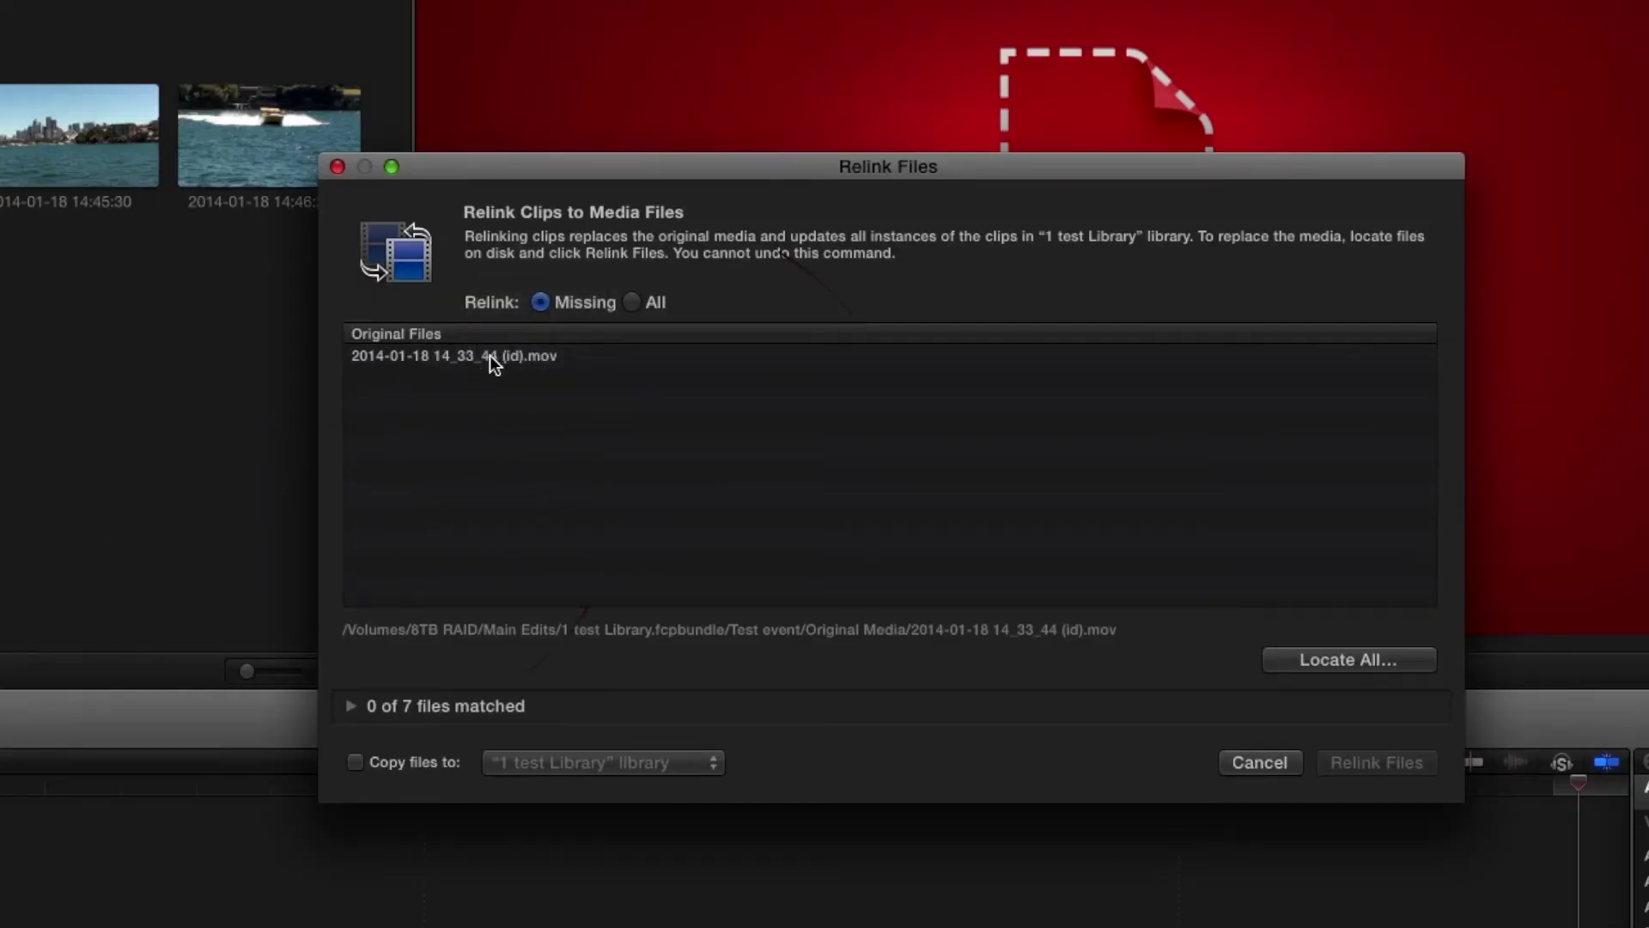
pyautogui.click(634, 303)
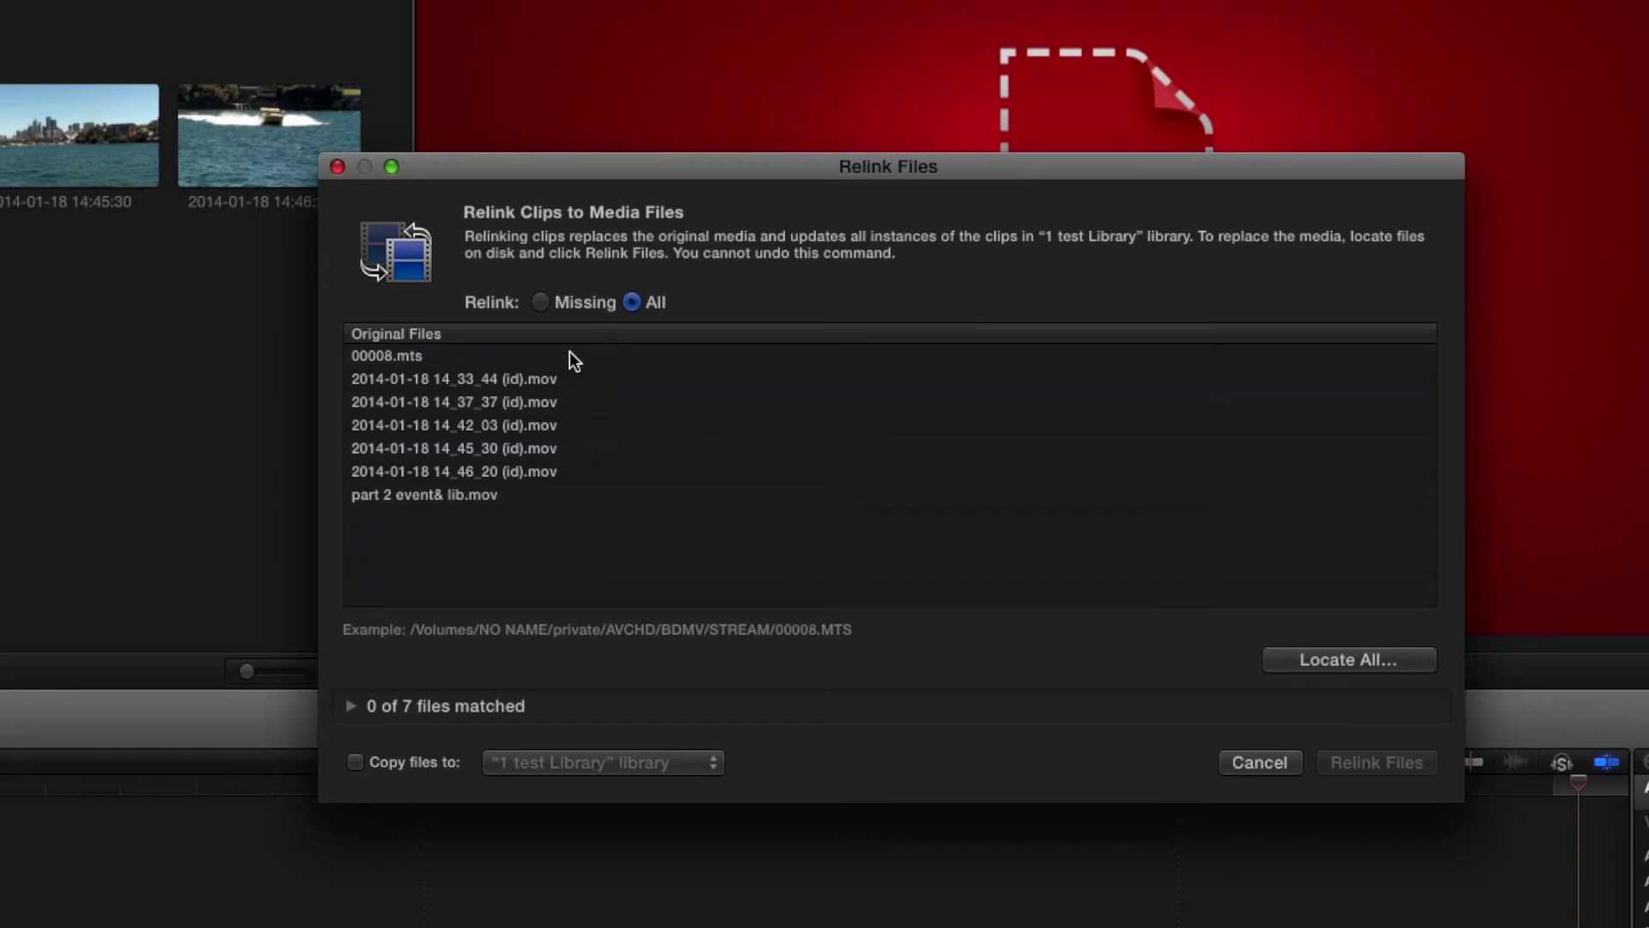
pyautogui.click(540, 301)
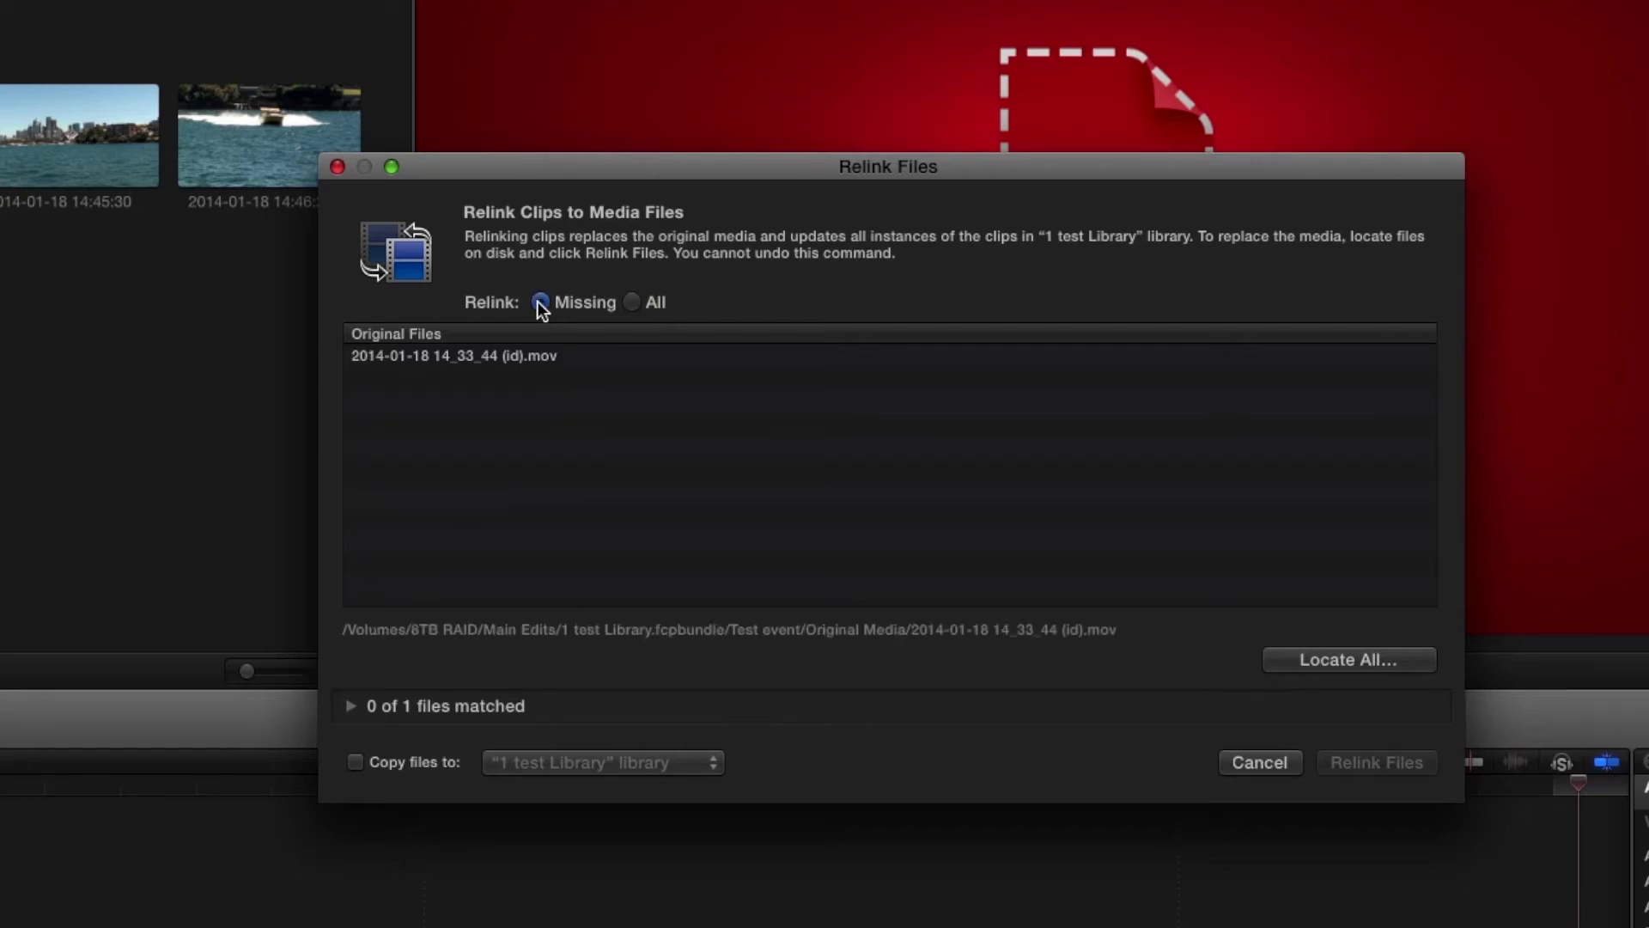
pyautogui.click(497, 355)
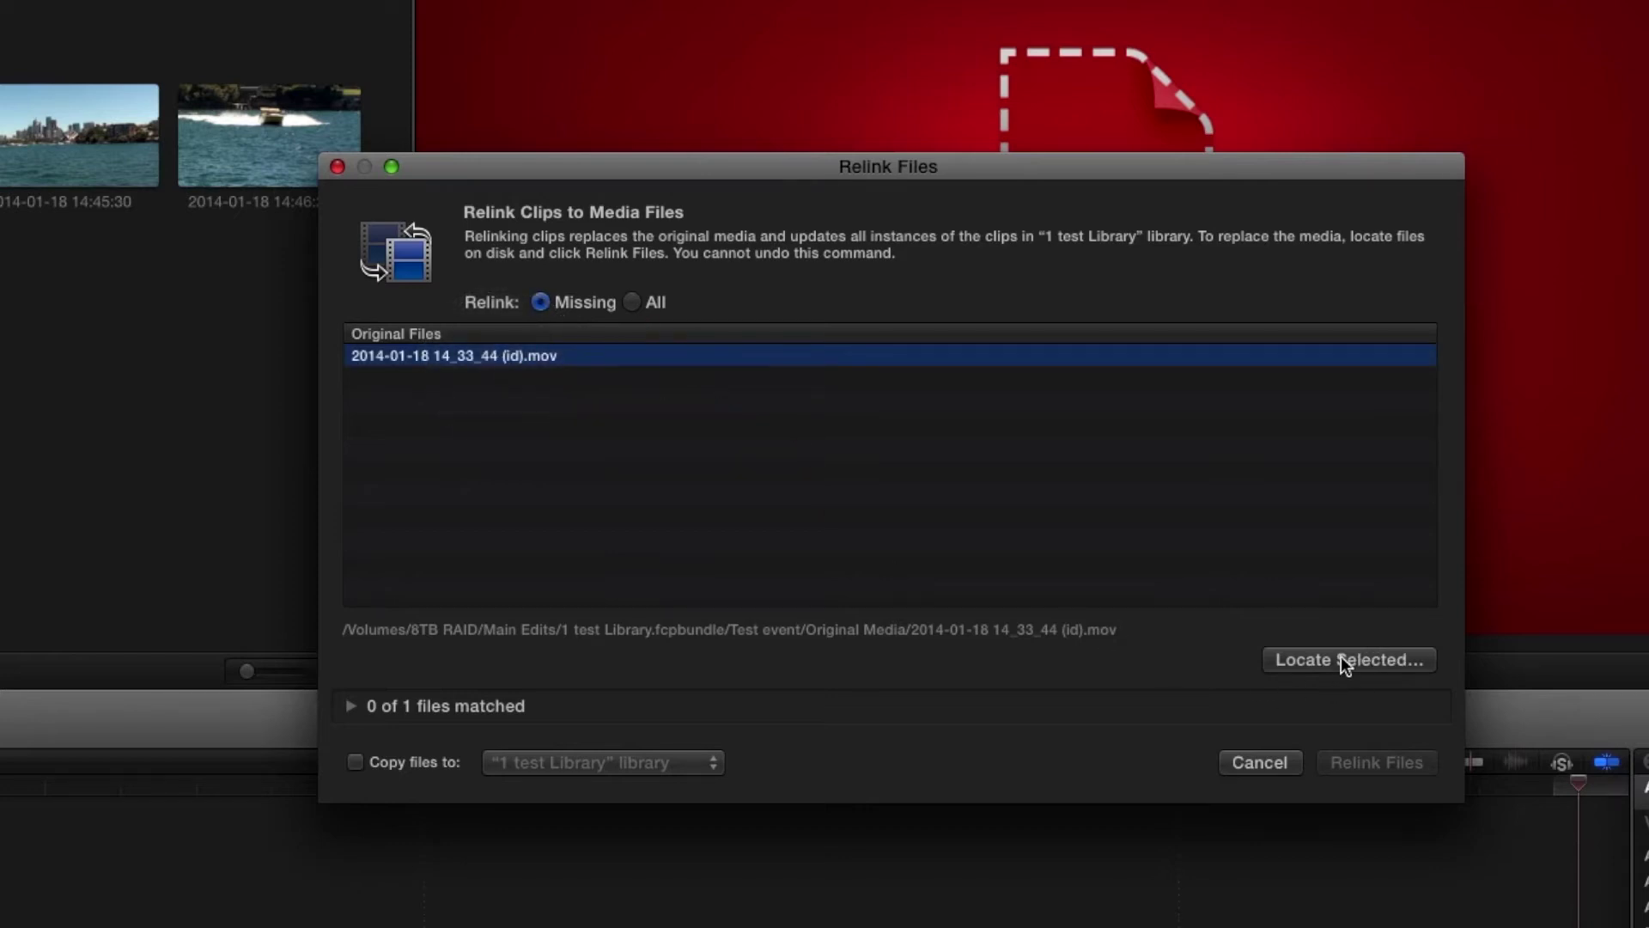
# Locate the original .mov on disk, choose it as the match, and relink the clip
pyautogui.click(1344, 660)
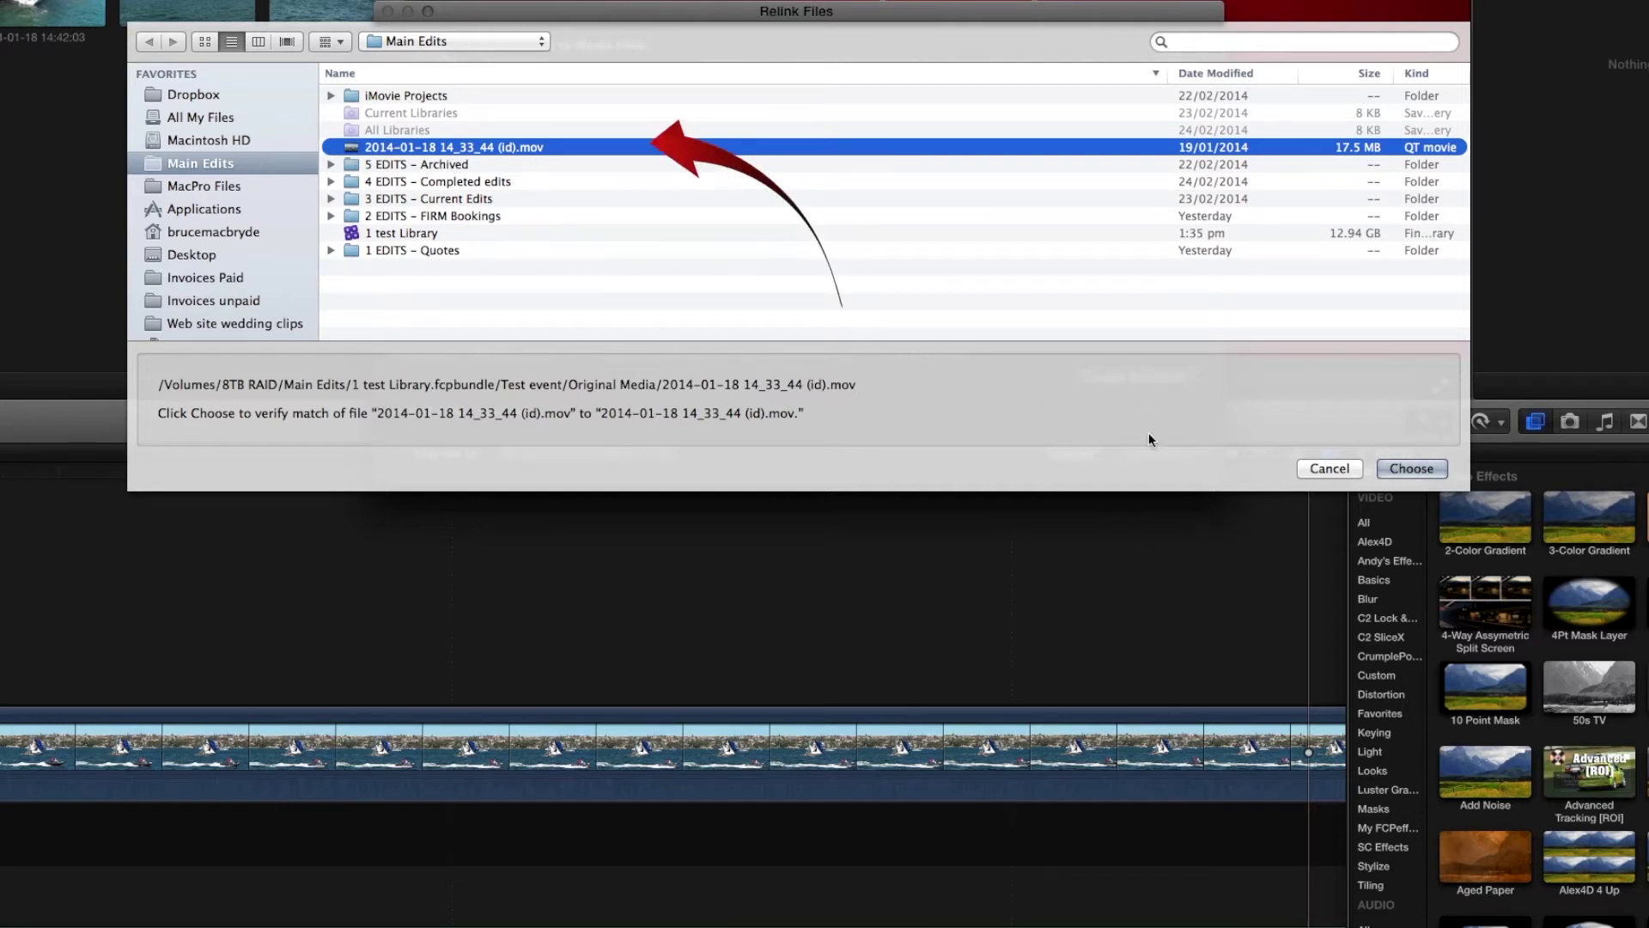
pyautogui.click(1410, 469)
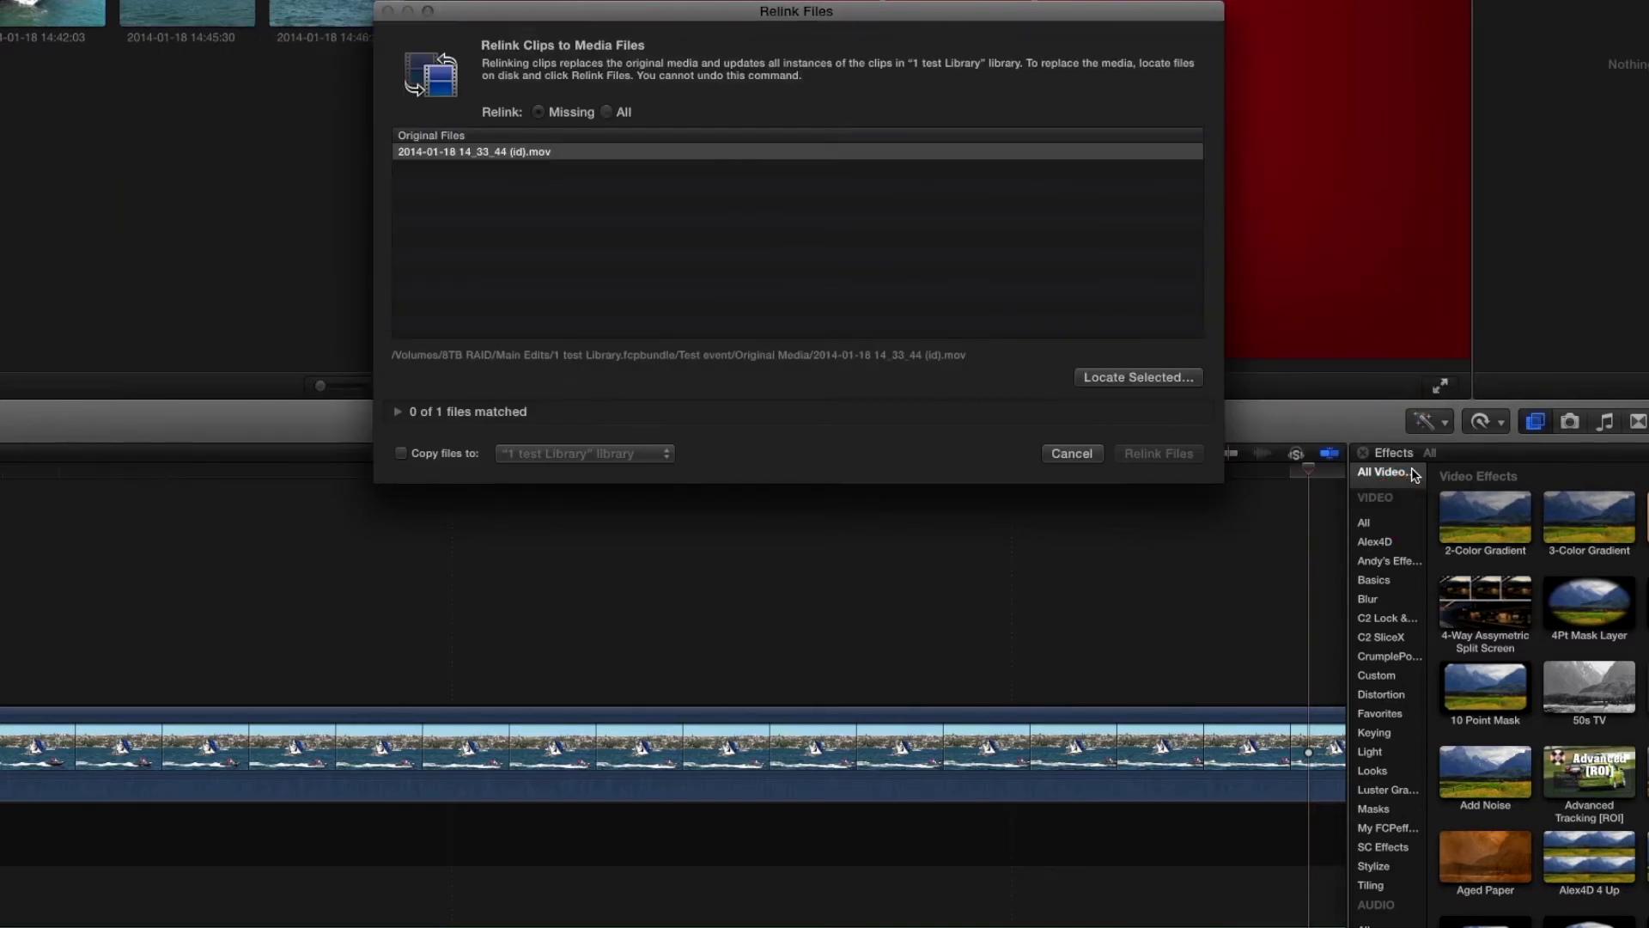
pyautogui.click(962, 228)
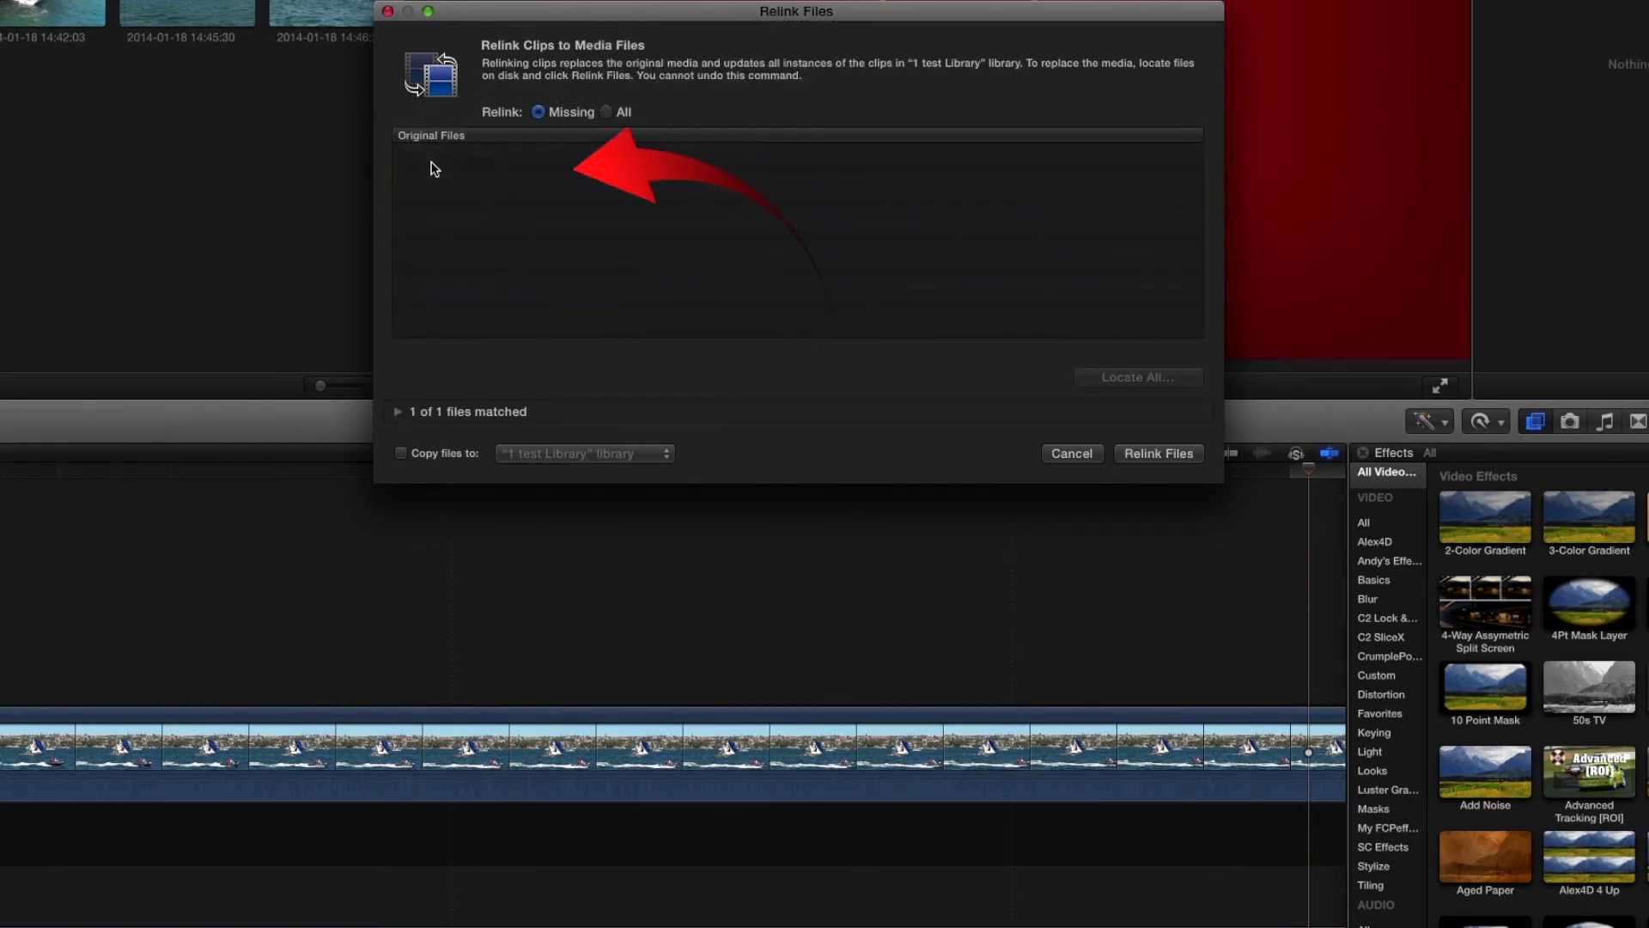
pyautogui.click(1166, 457)
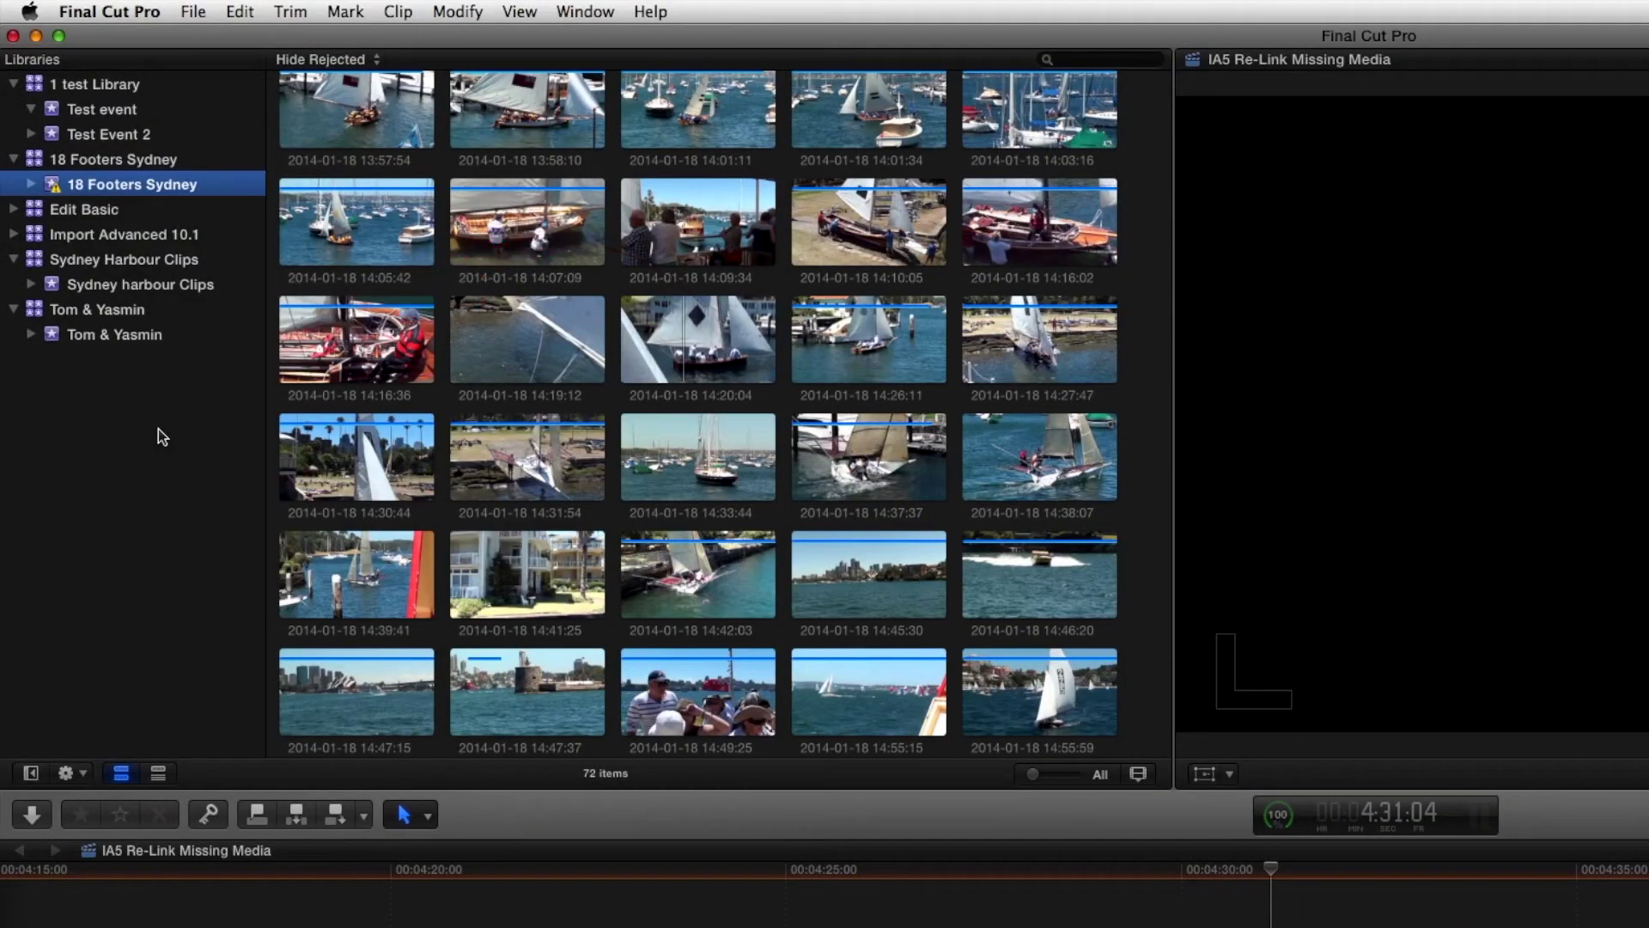
pyautogui.hotkey('ctrl', 'p')
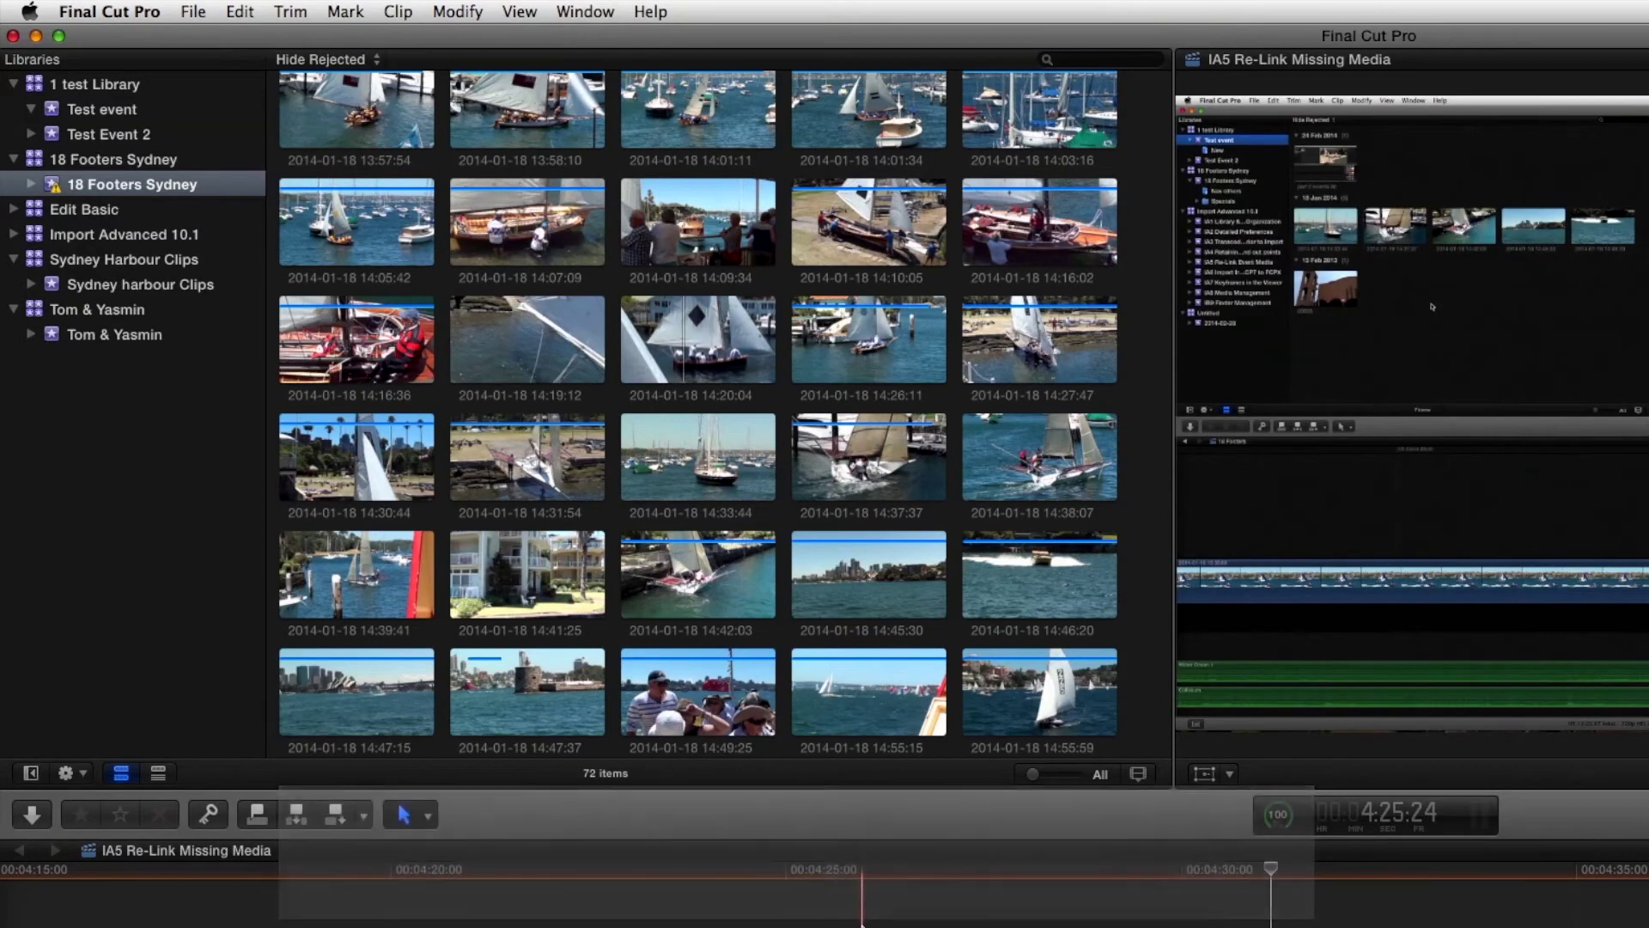
pyautogui.click(700, 464)
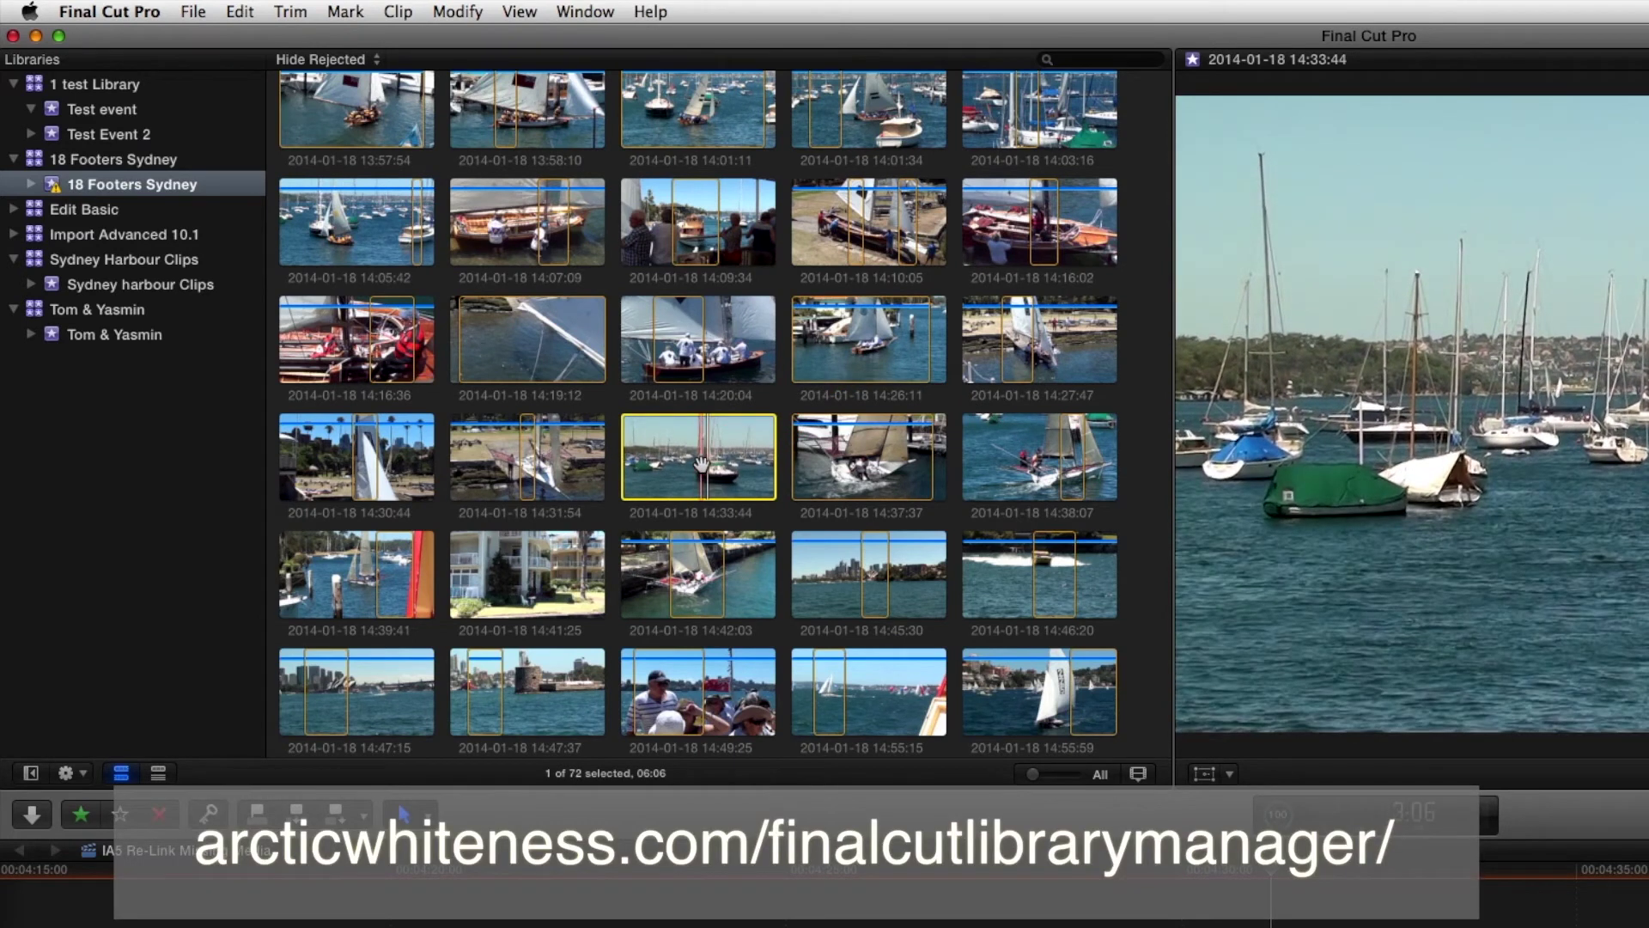
# Reveal the 14_33_44 clip's .mov in Finder and copy it to the Desktop
pyautogui.rightClick(701, 462)
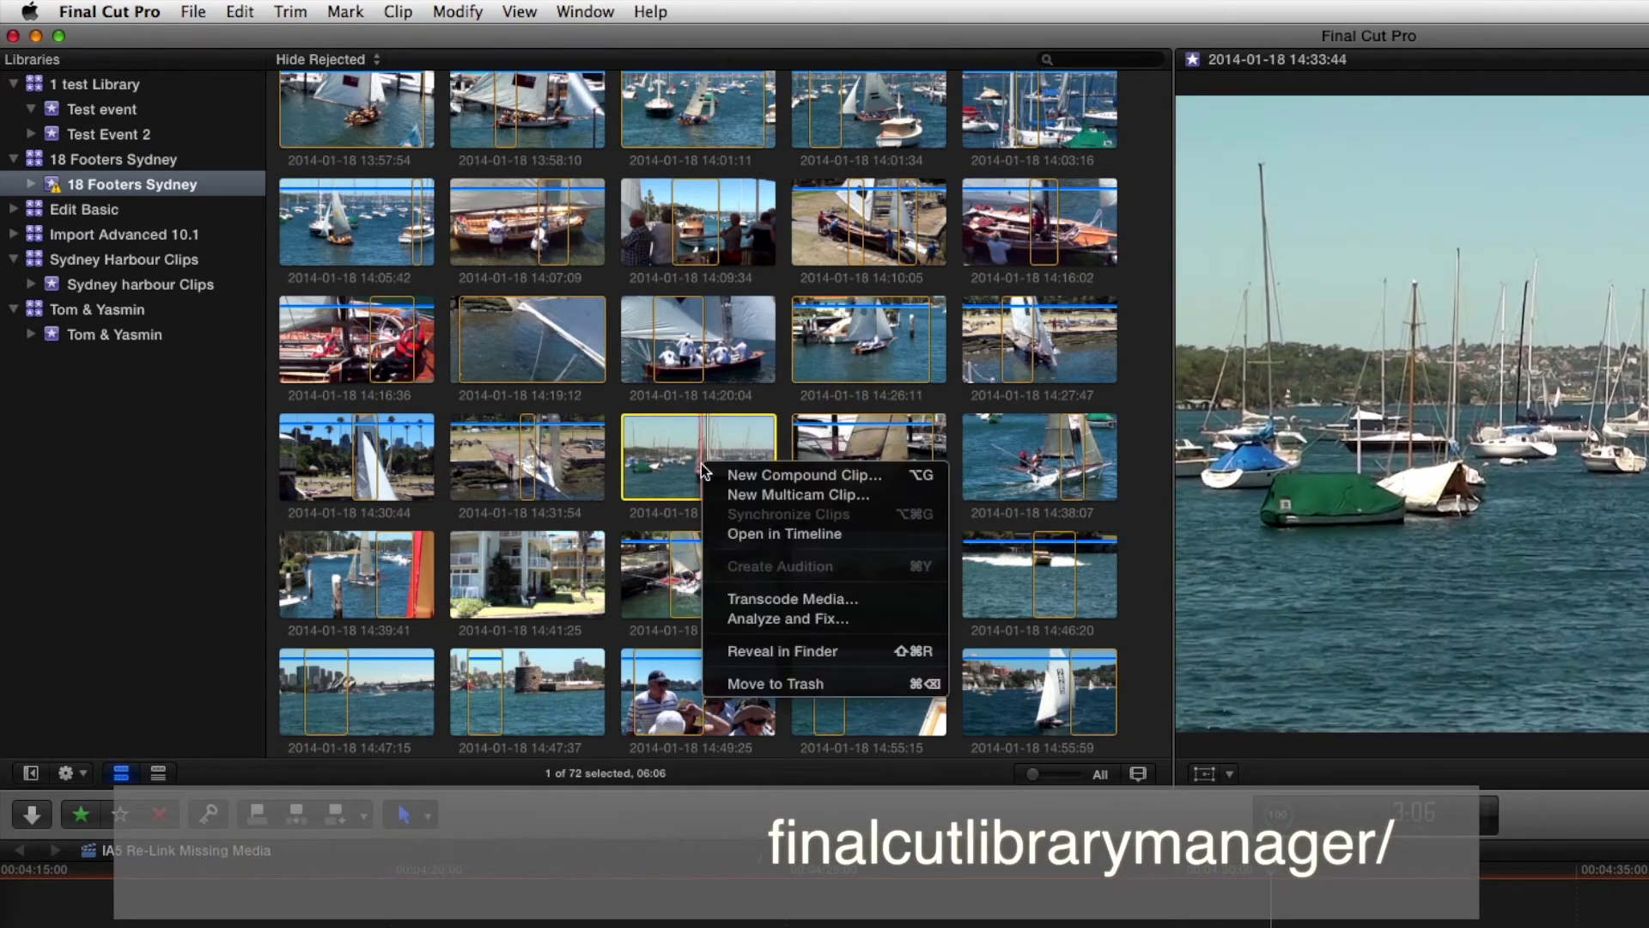
pyautogui.click(781, 652)
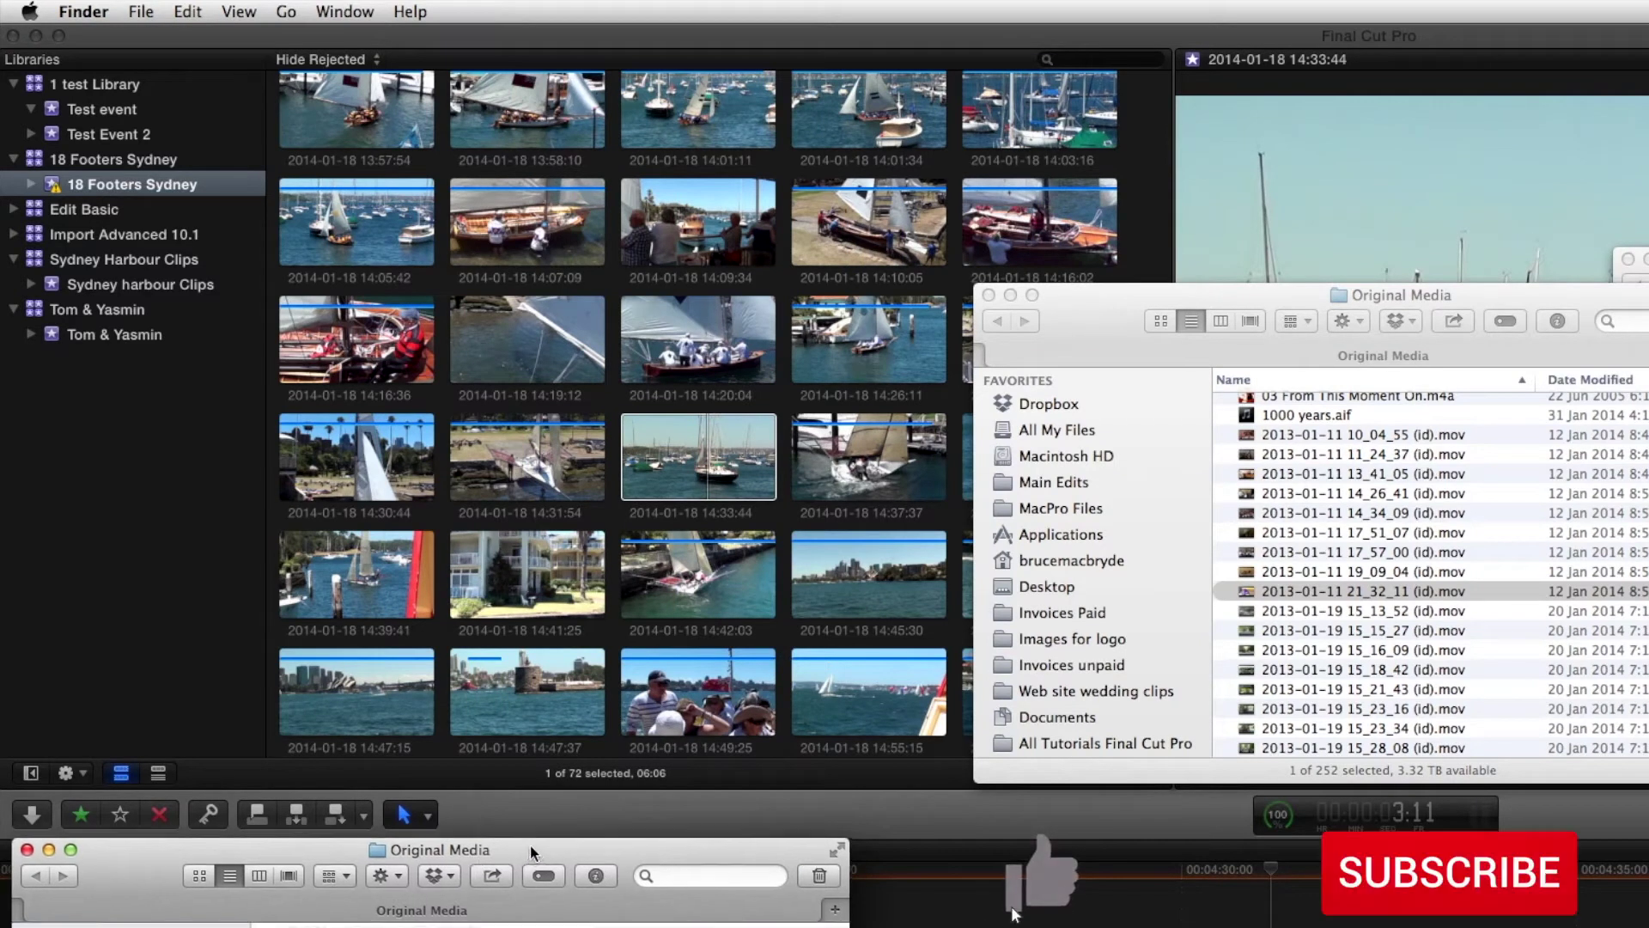
pyautogui.moveTo(529, 846); pyautogui.dragTo(615, 430)
pyautogui.scroll(-3, 477, 816)
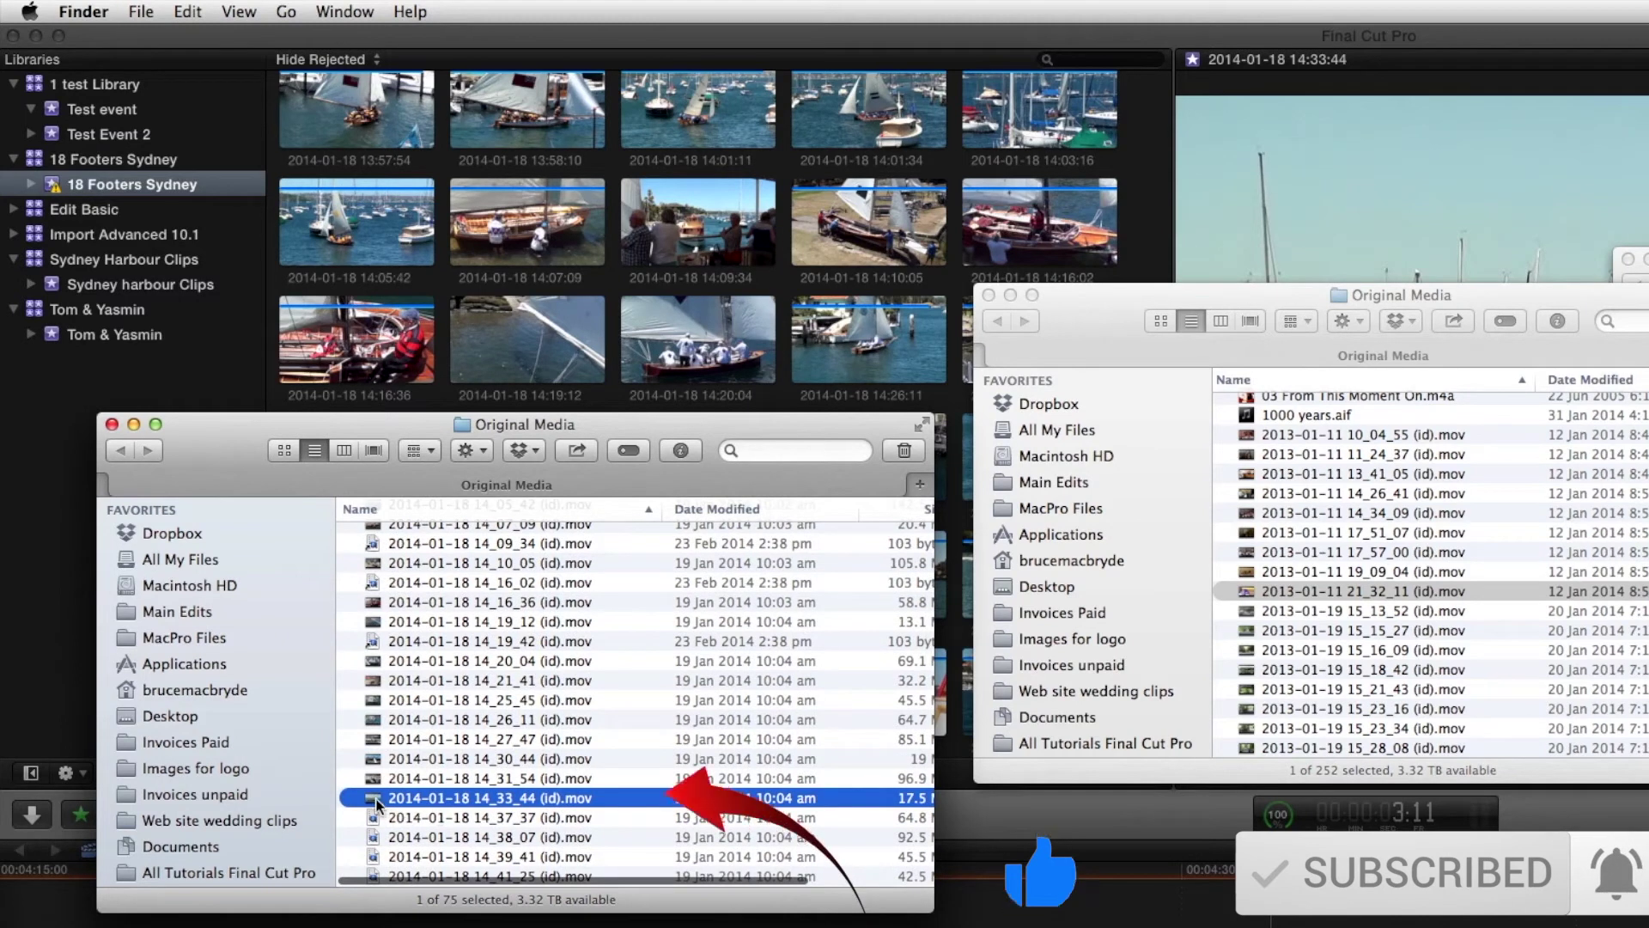
pyautogui.moveTo(375, 803)
pyautogui.mouseDown()
pyautogui.moveTo(321, 785)
pyautogui.moveTo(258, 721)
pyautogui.moveTo(182, 726)
pyautogui.mouseUp()
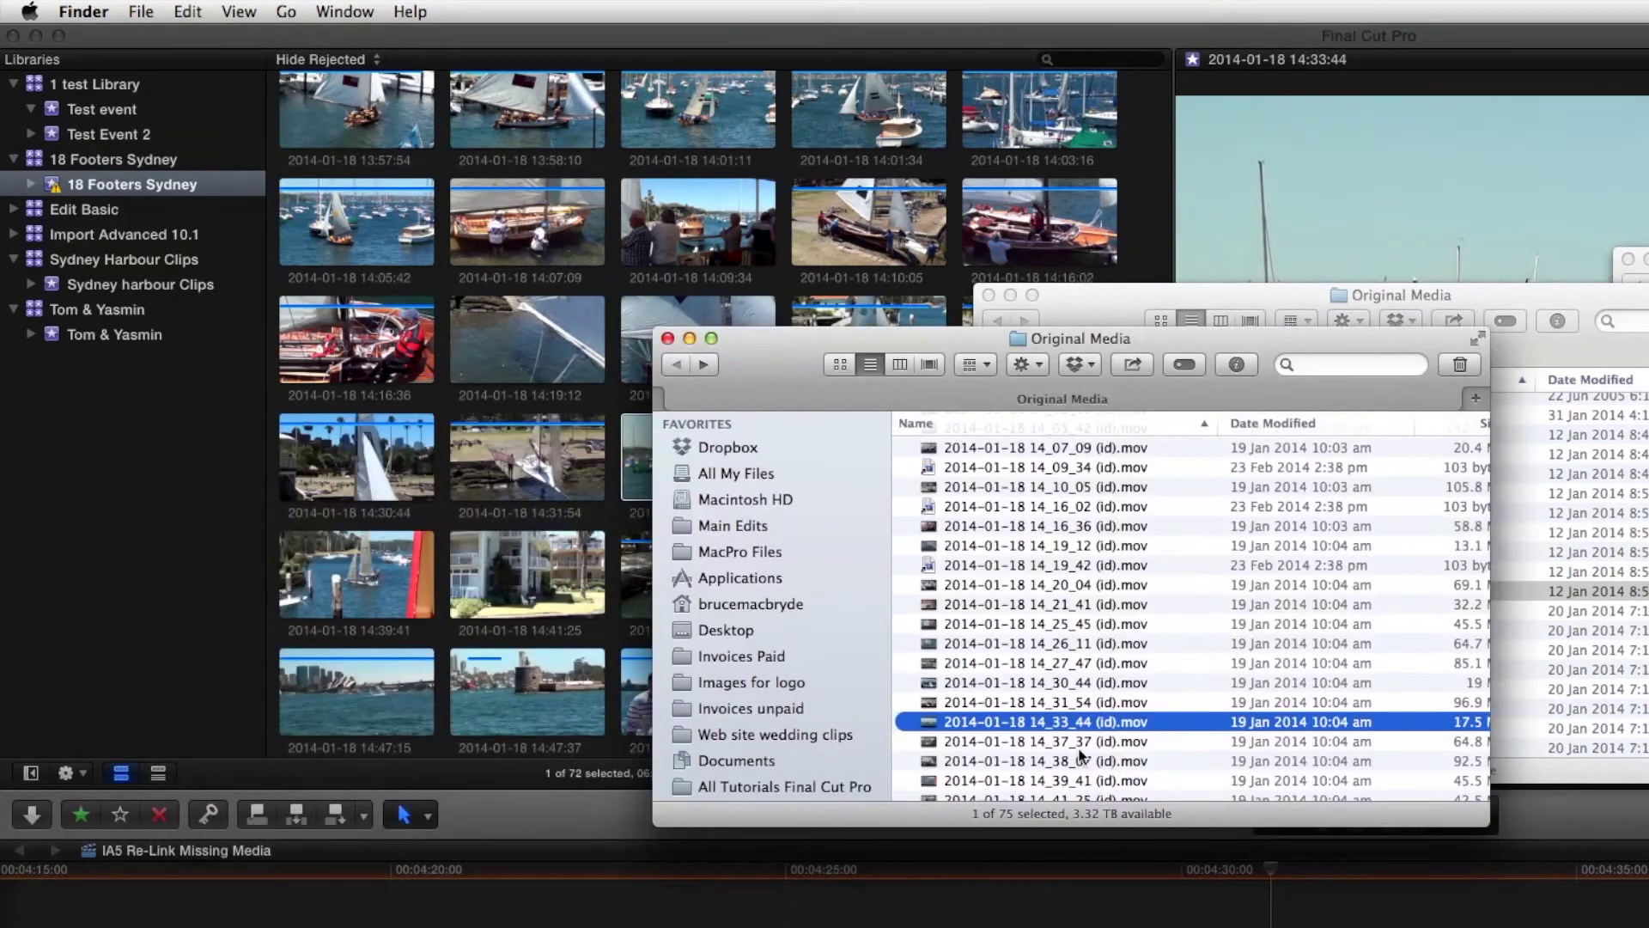
# Trash the file from Original Media and return to Final Cut Pro
pyautogui.scroll(-2, 1244, 740)
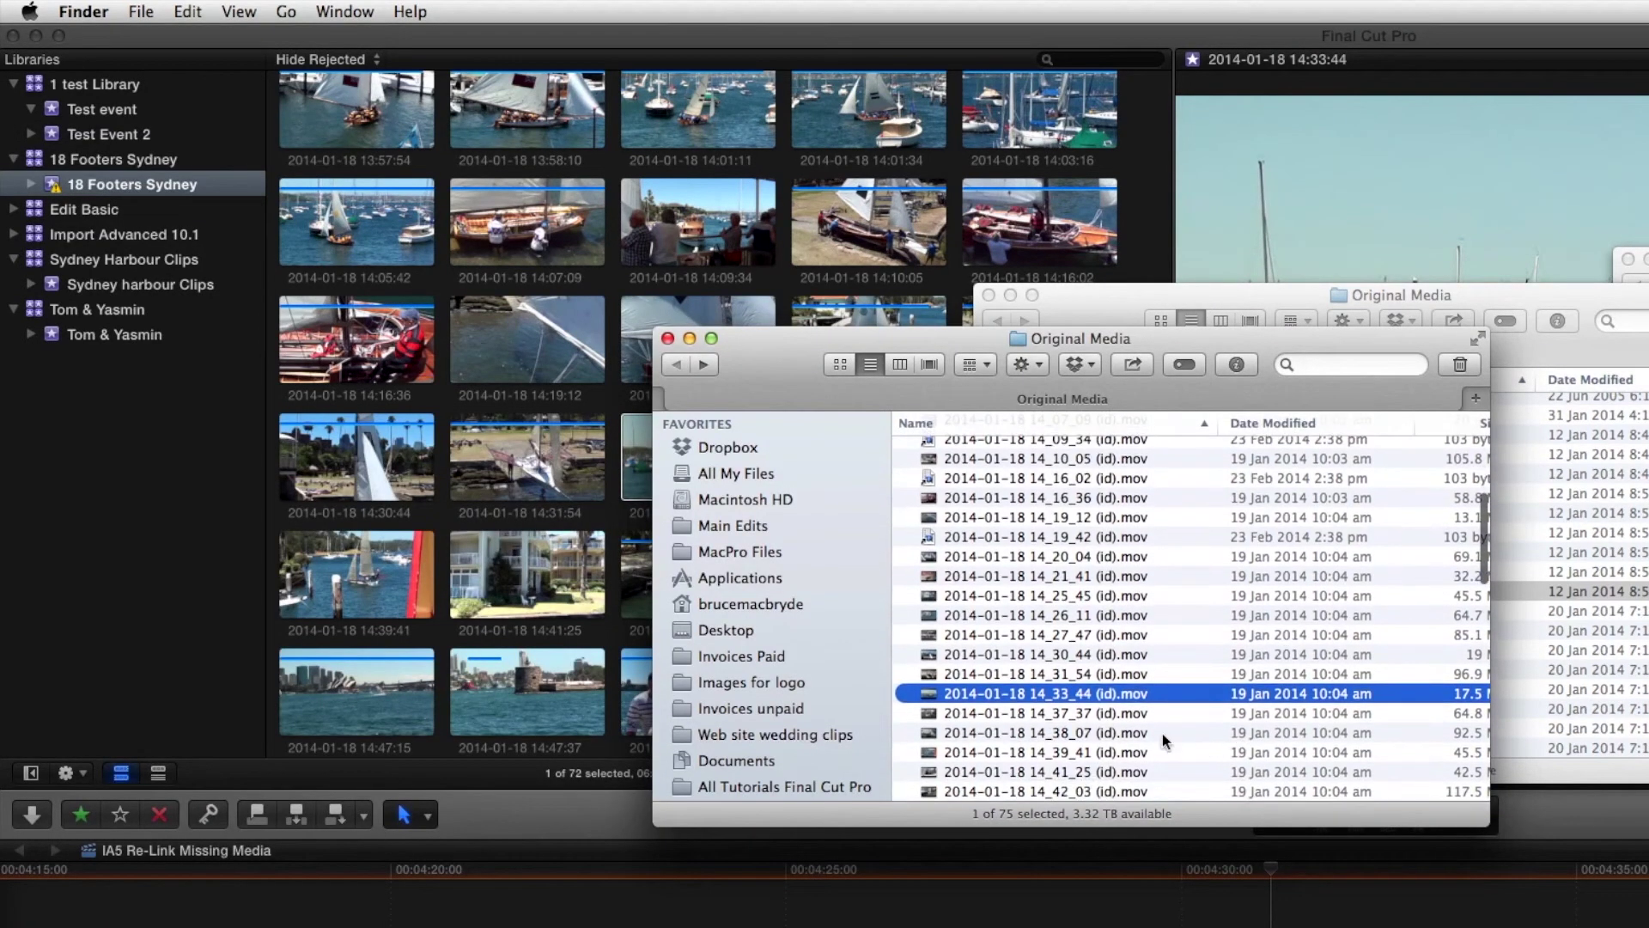
pyautogui.click(1461, 365)
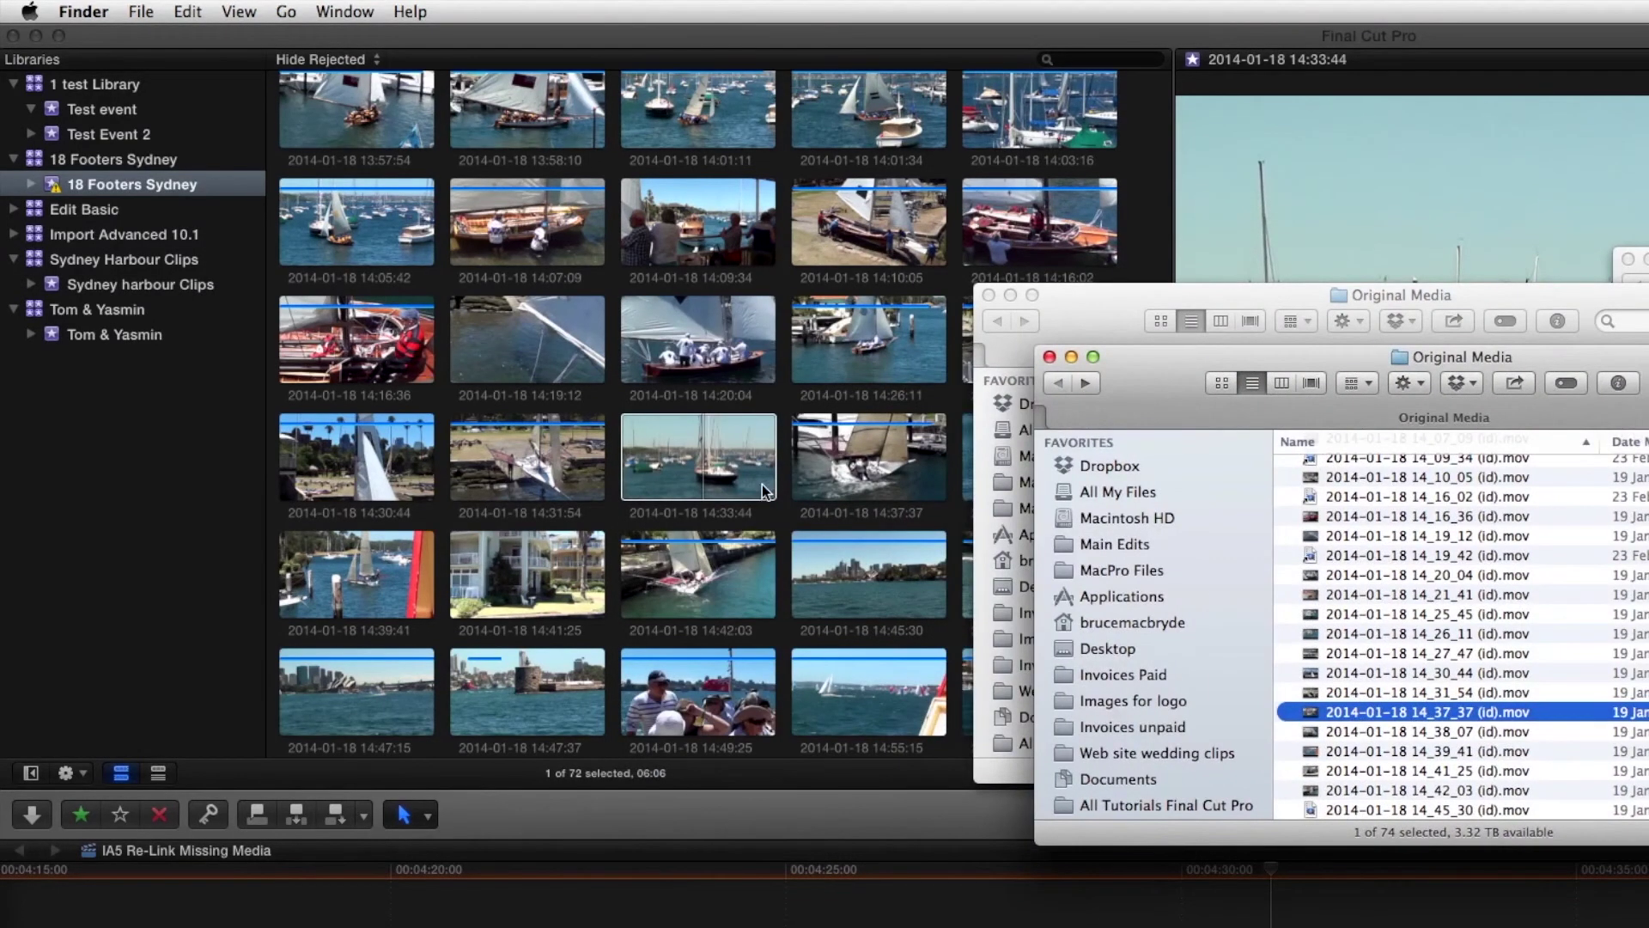
pyautogui.click(761, 483)
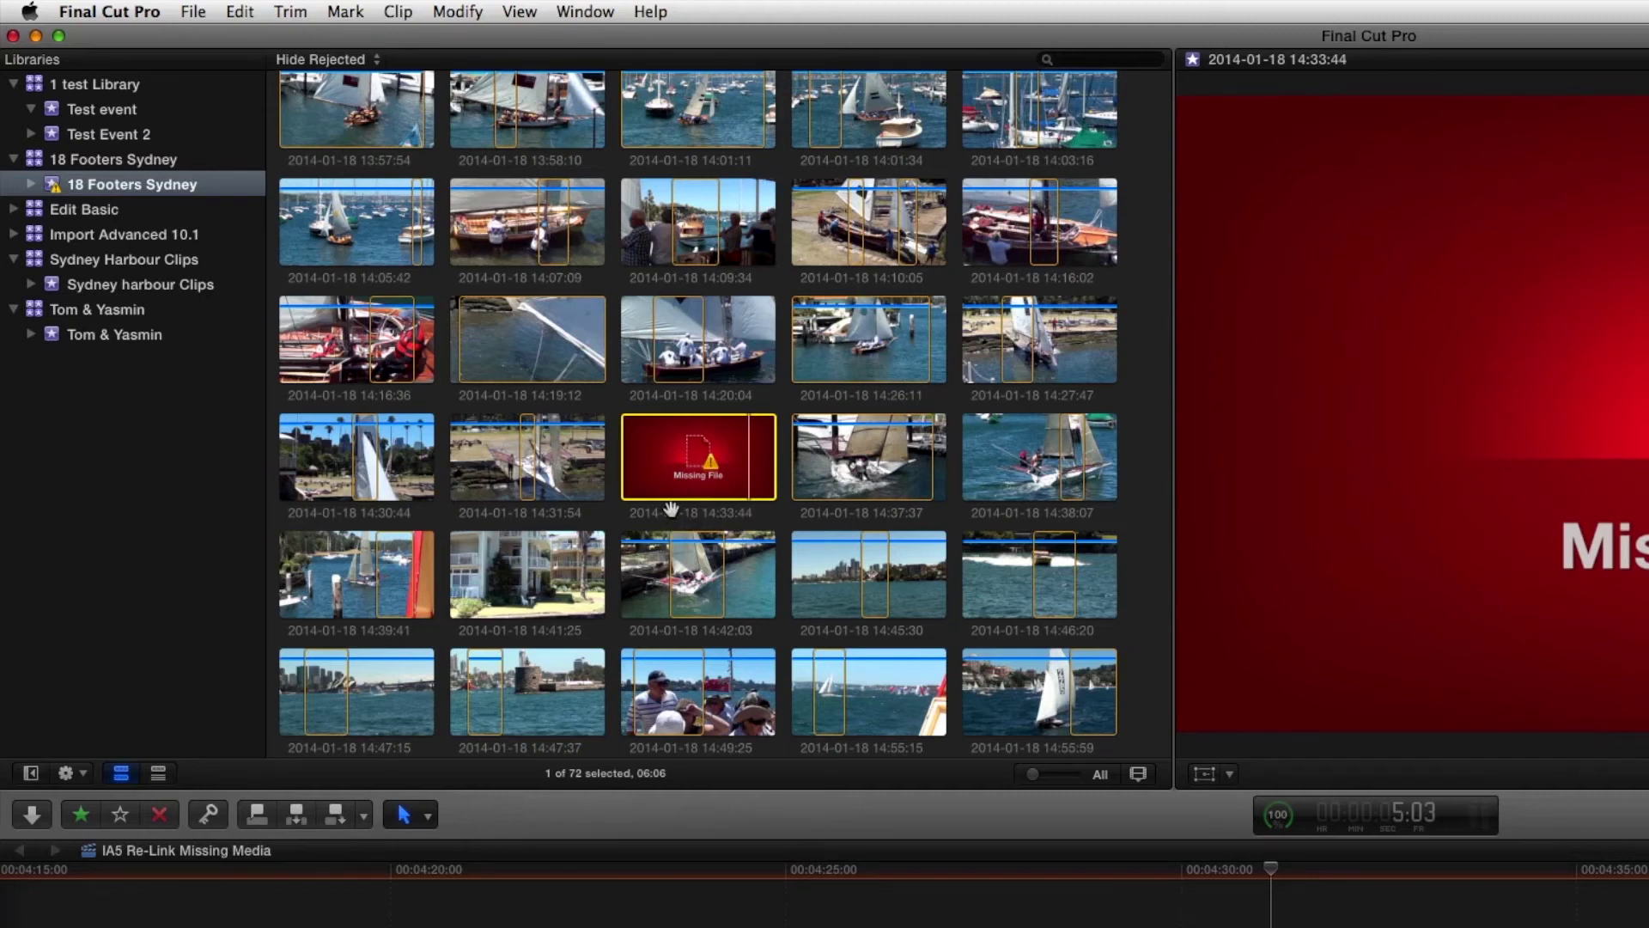
pyautogui.click(718, 513)
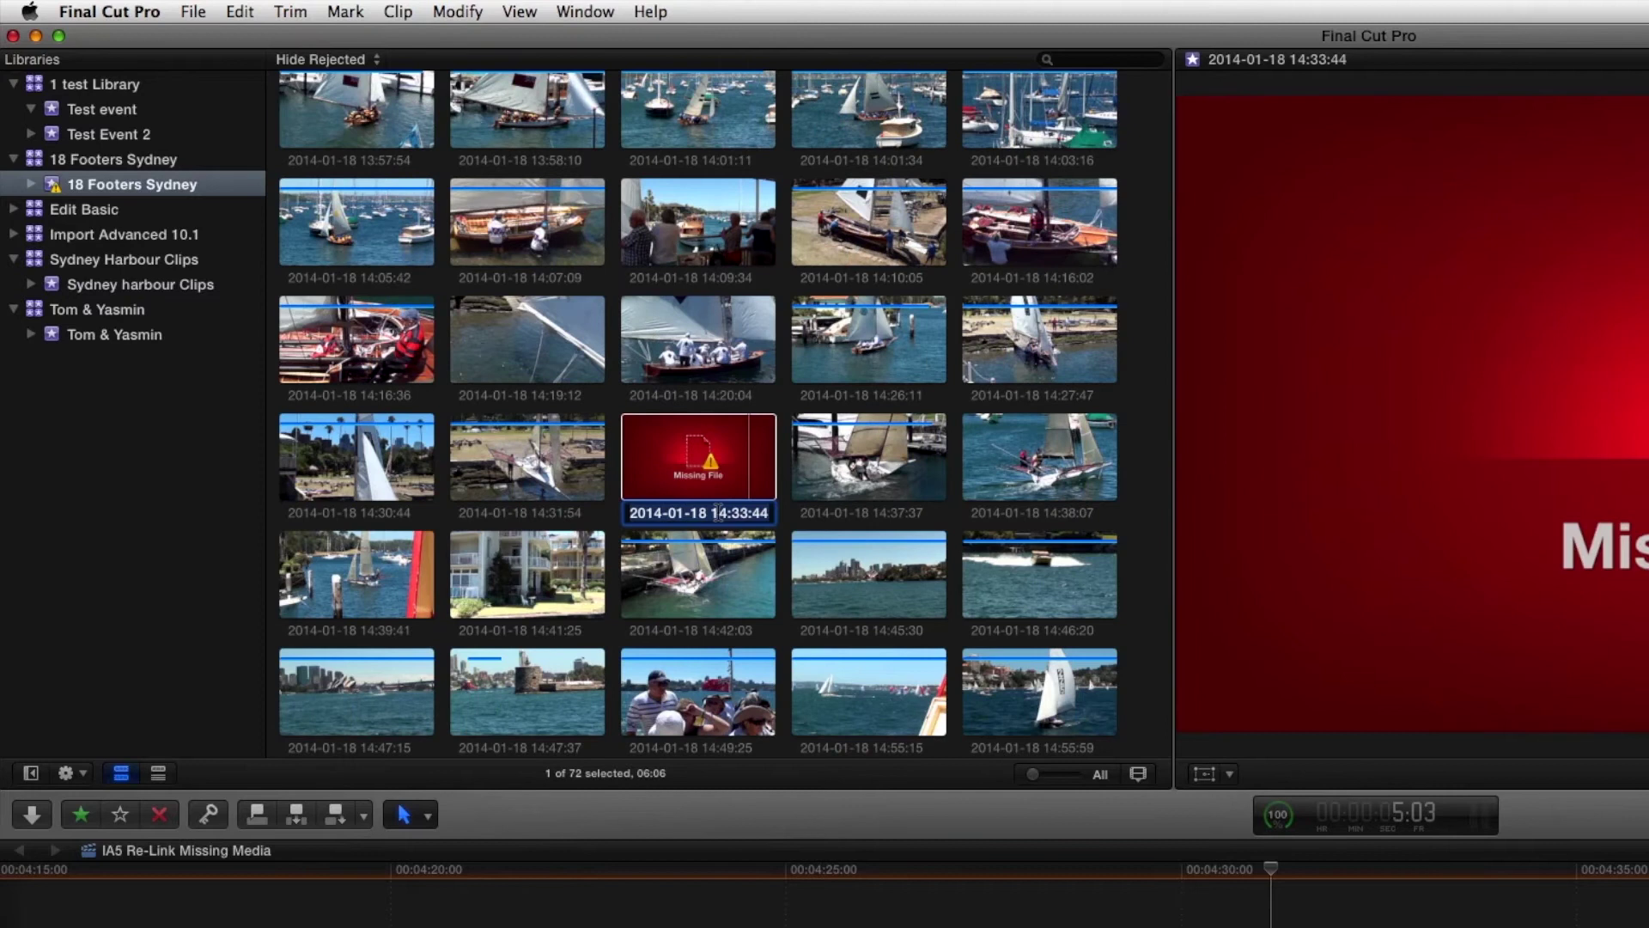
pyautogui.press('super+c')
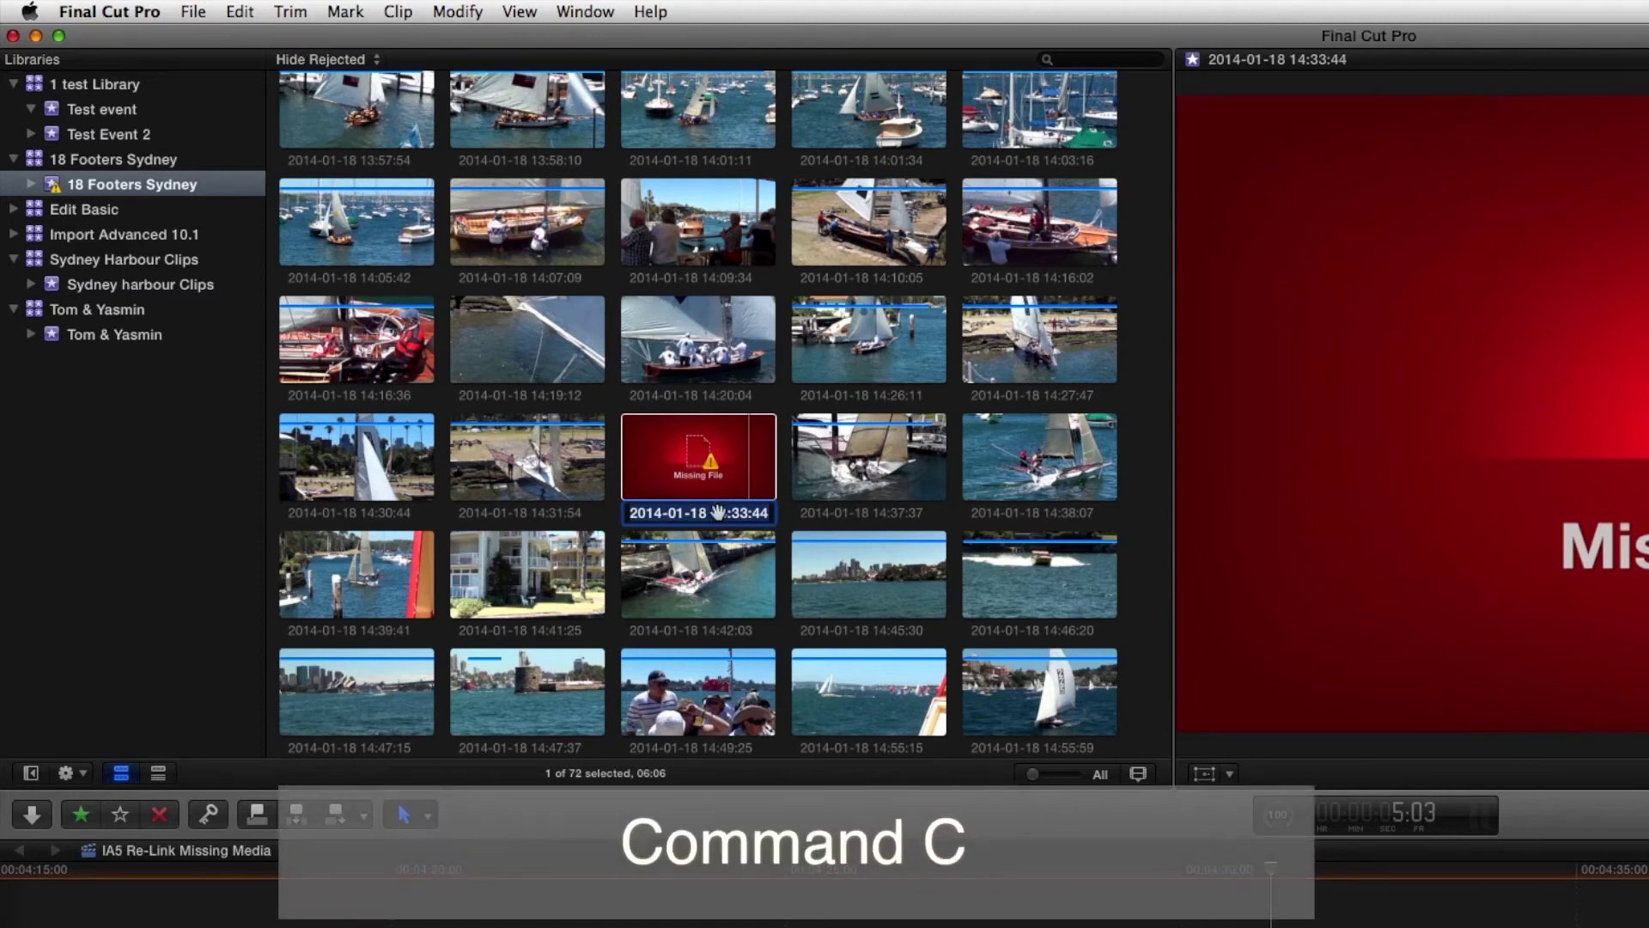
pyautogui.click(242, 11)
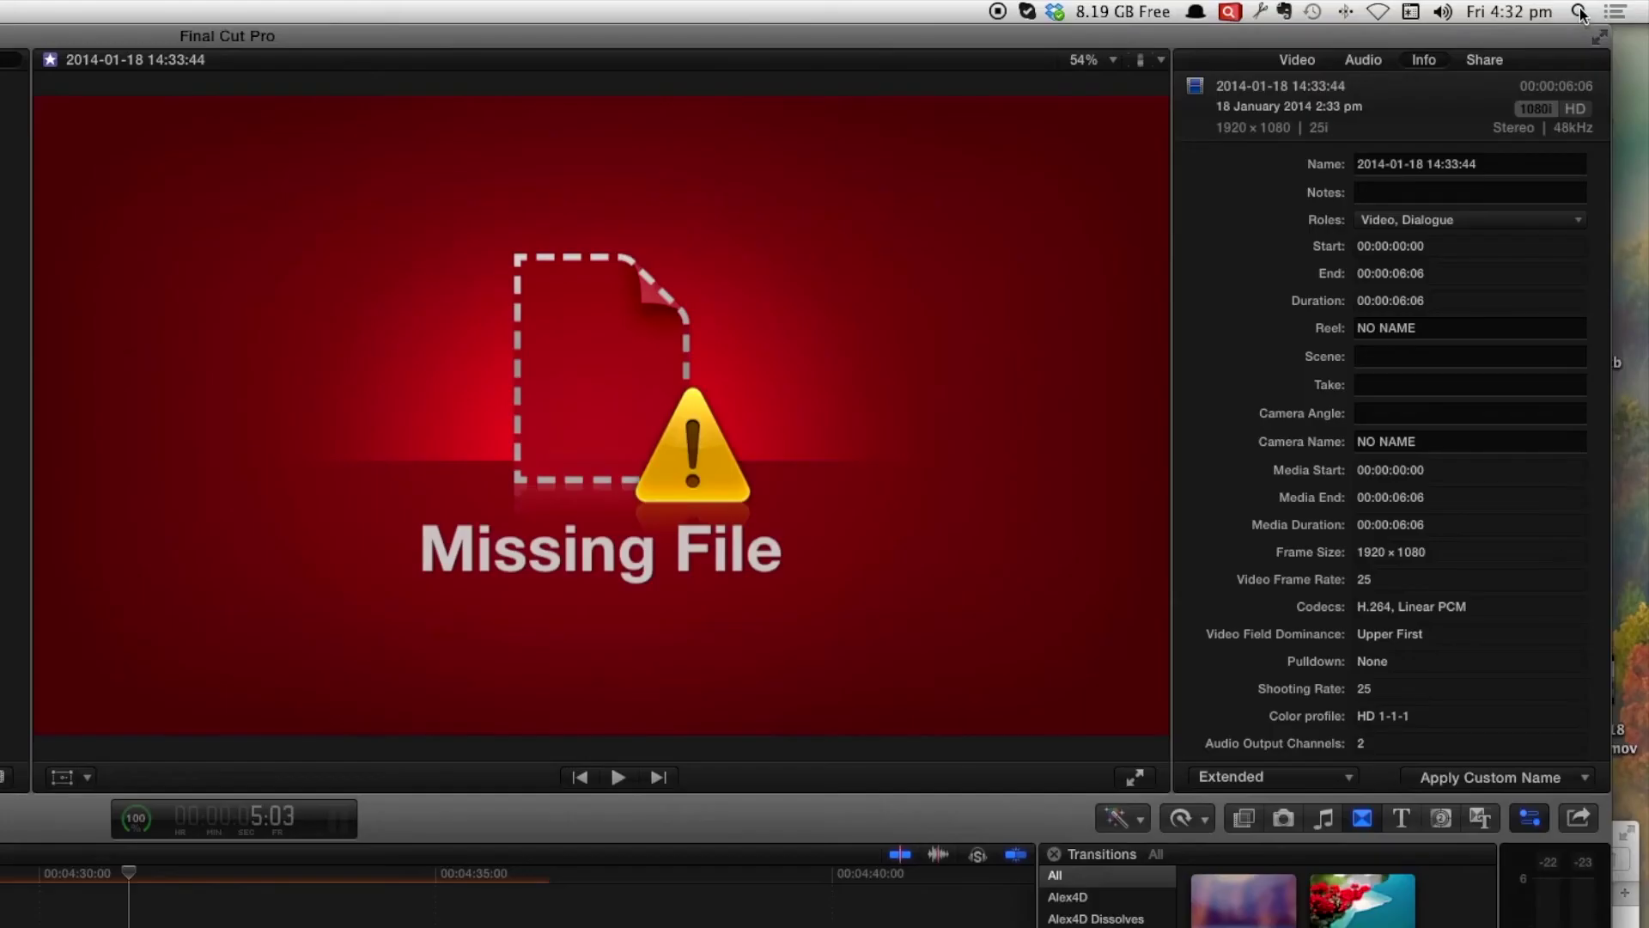
pyautogui.click(1581, 12)
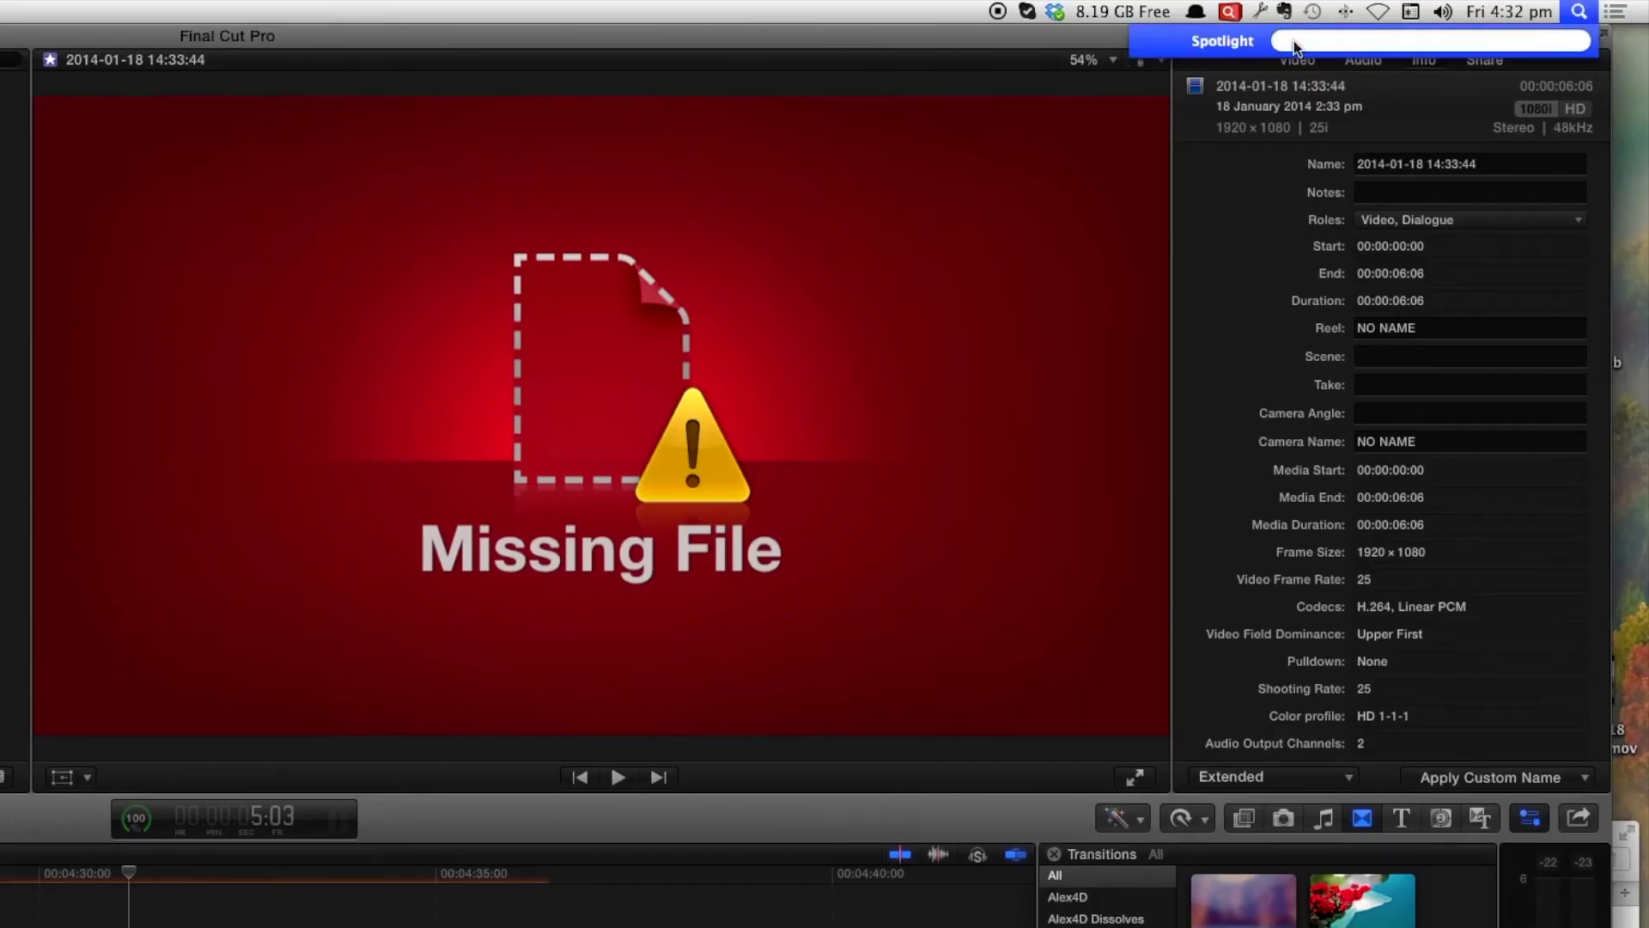
pyautogui.press('super+v')
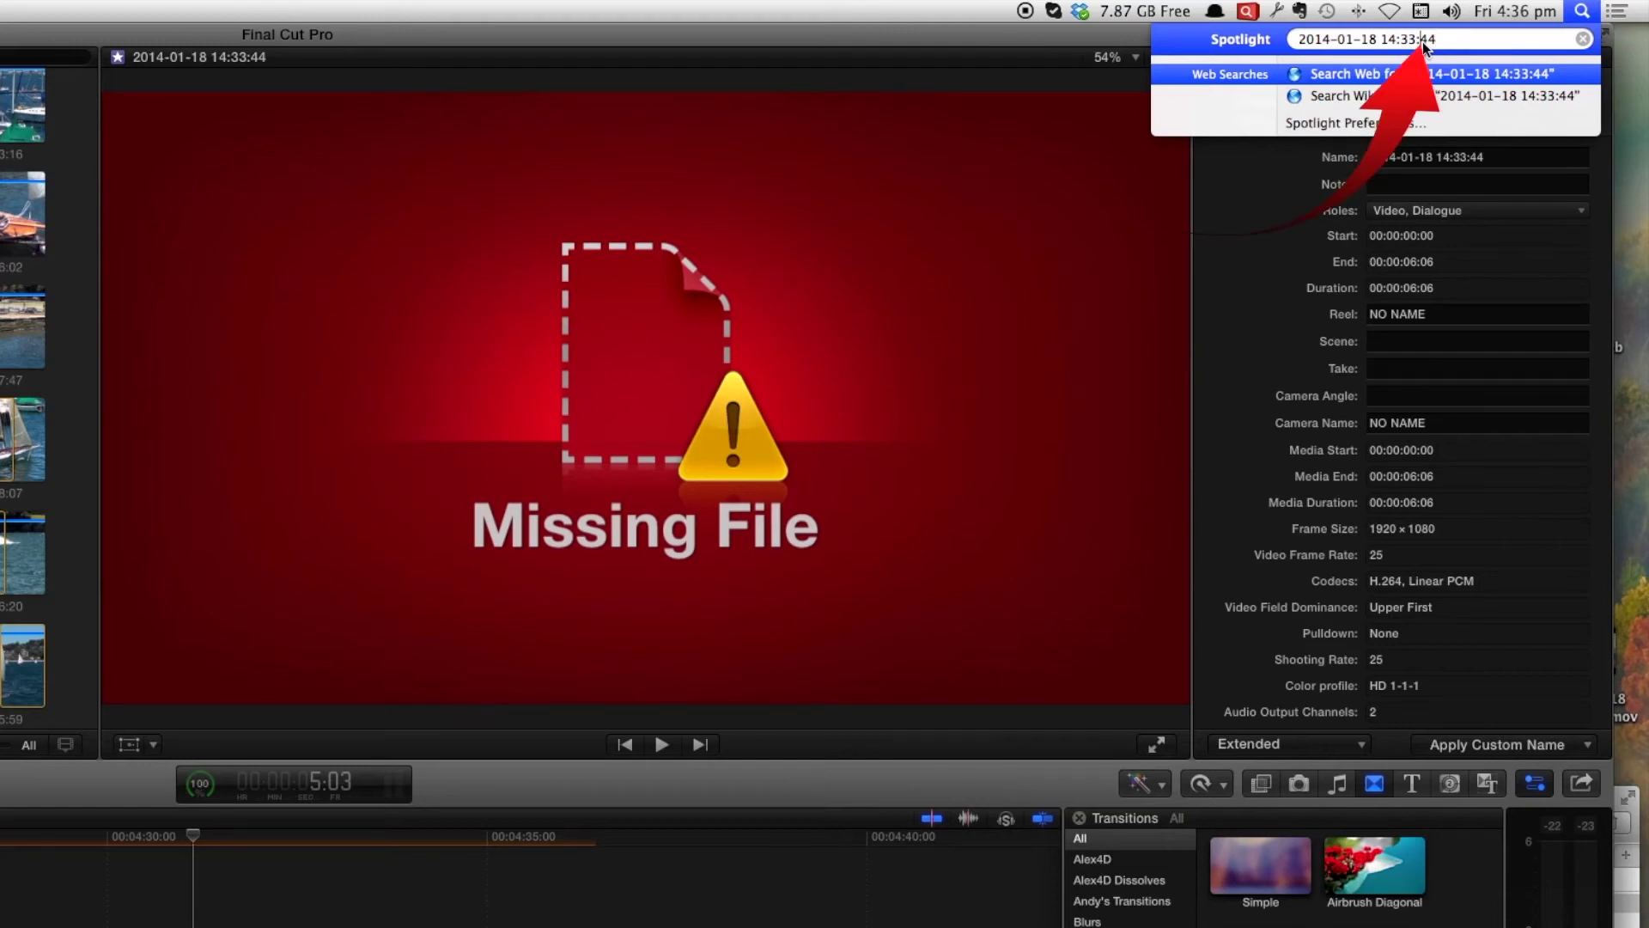
pyautogui.press('BackSpace')
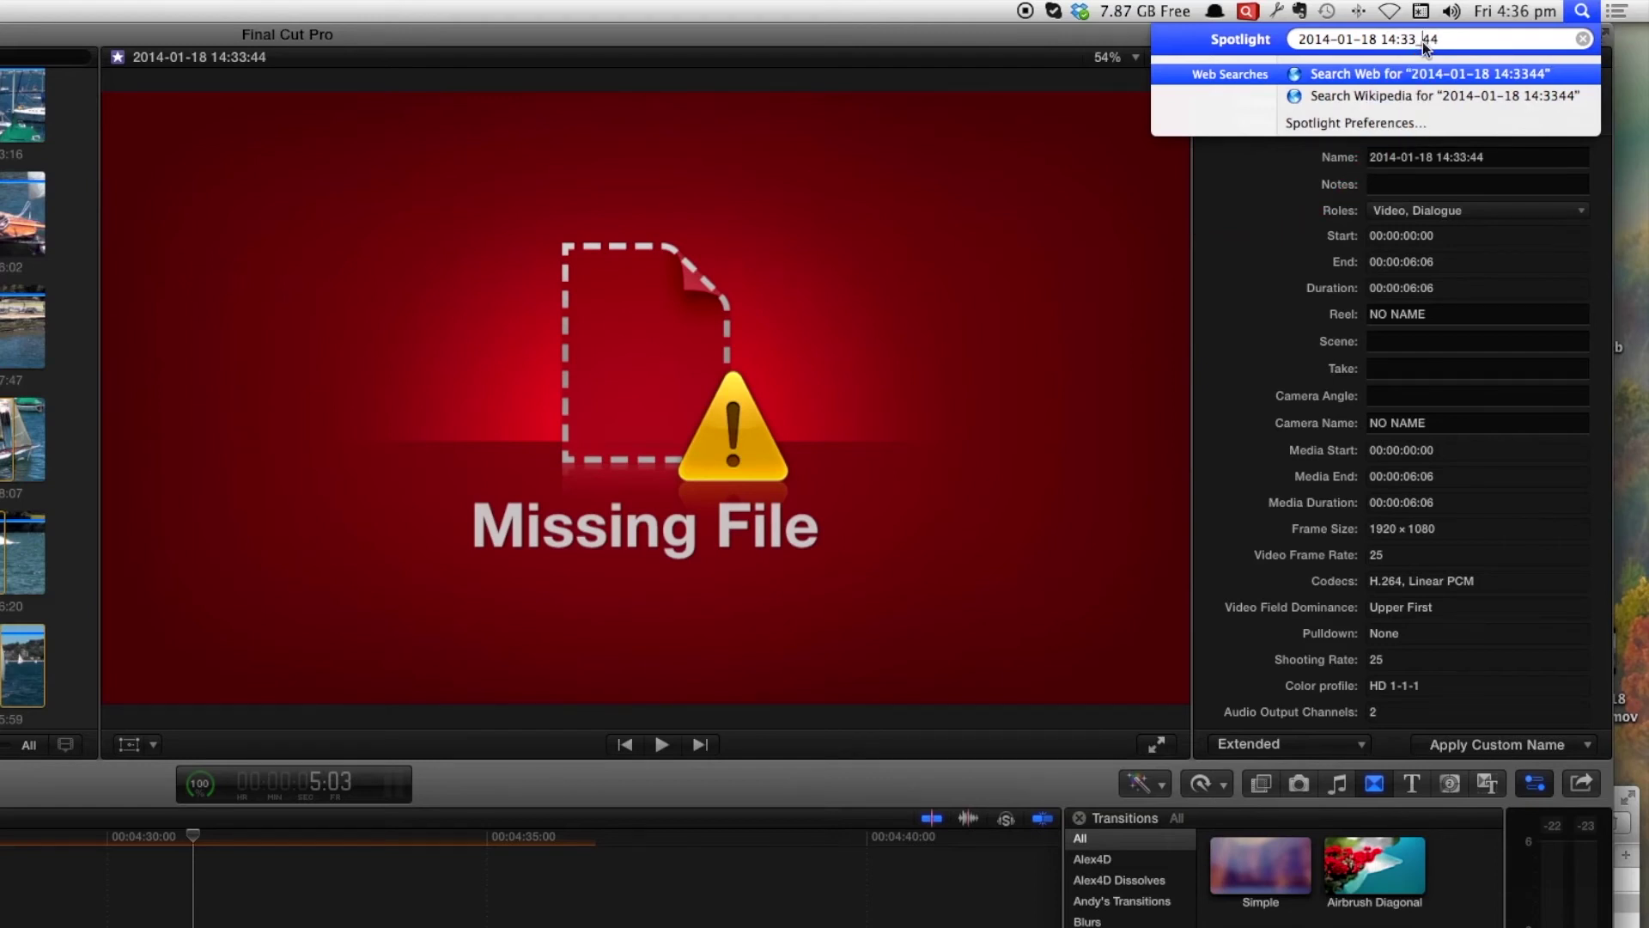
pyautogui.write('_')
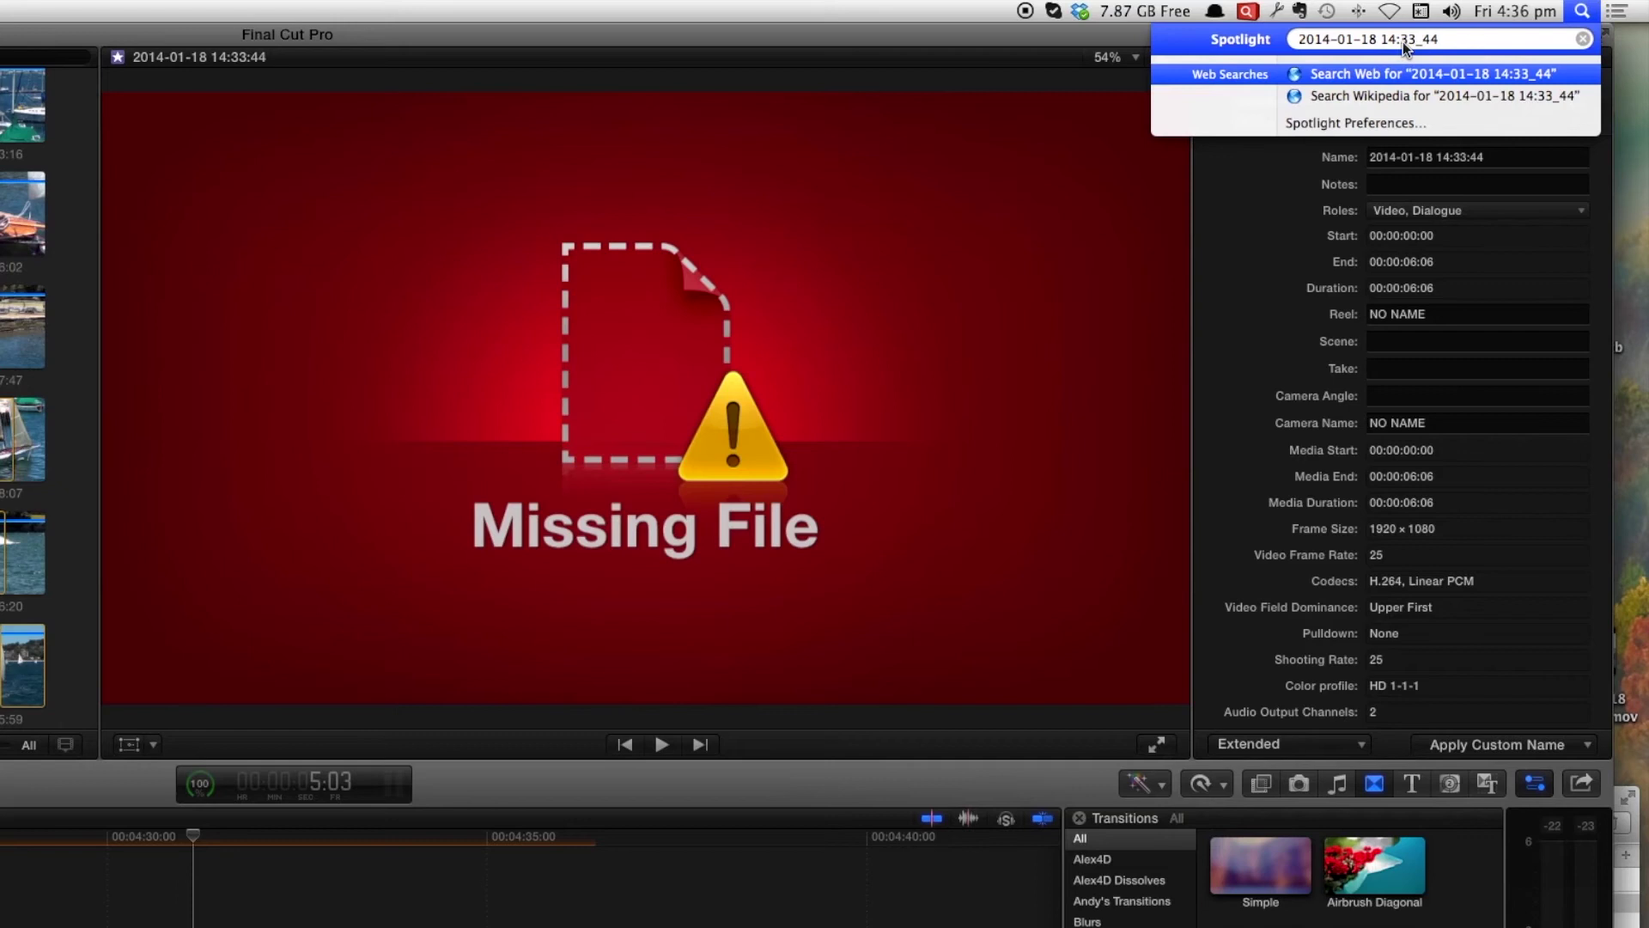
pyautogui.press('BackSpace')
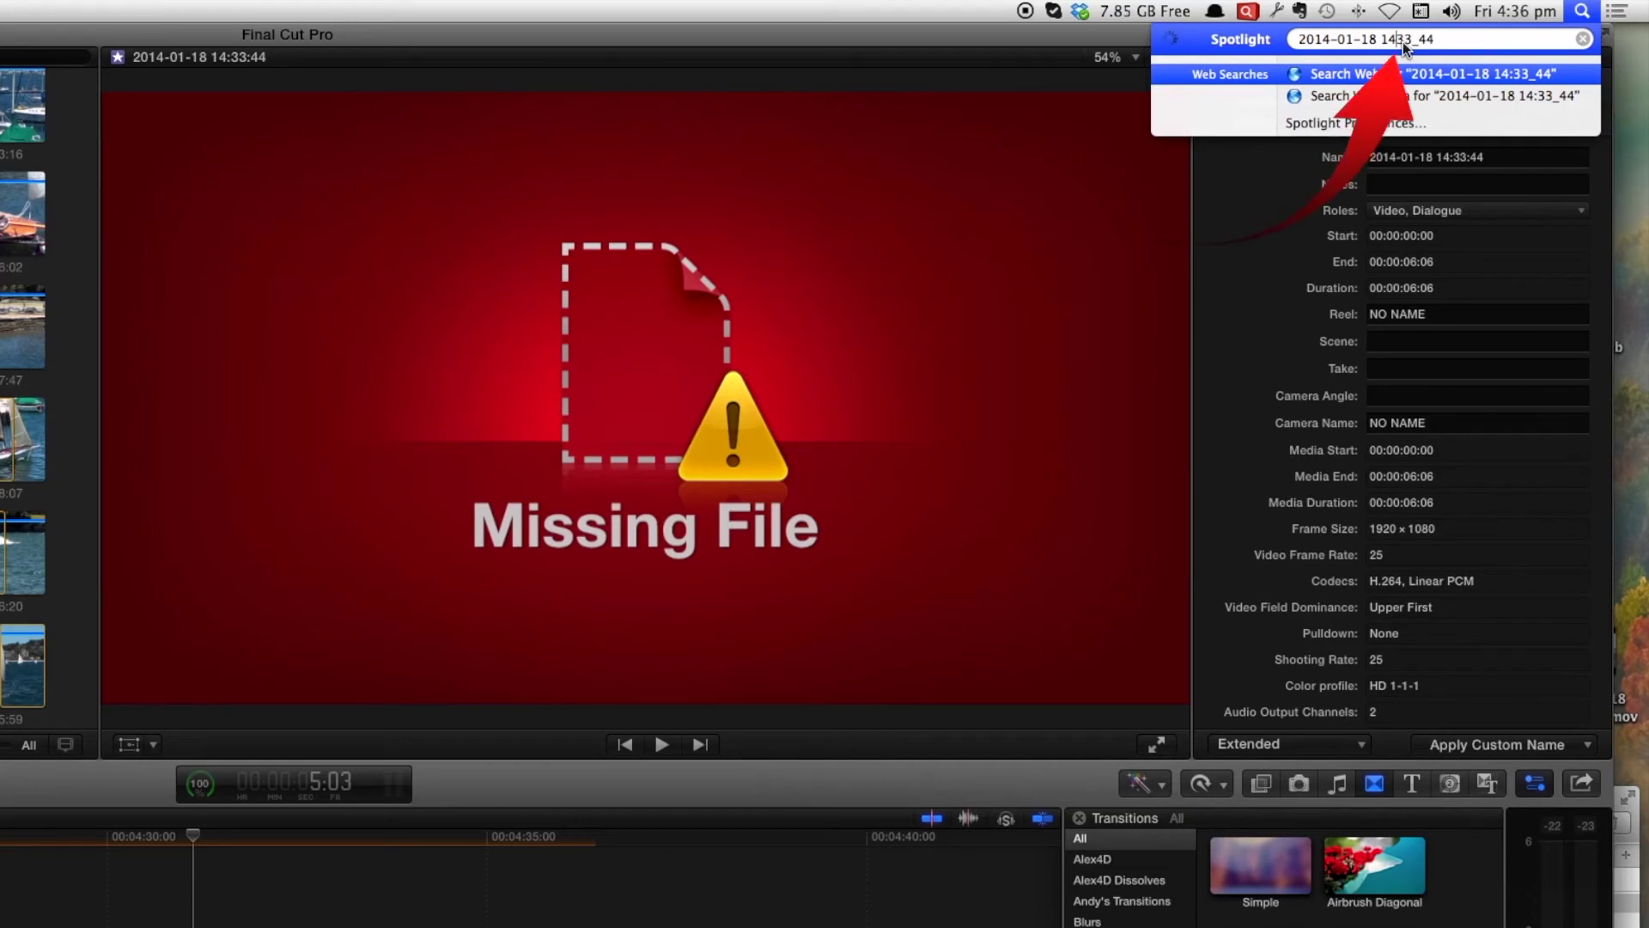
pyautogui.write('_')
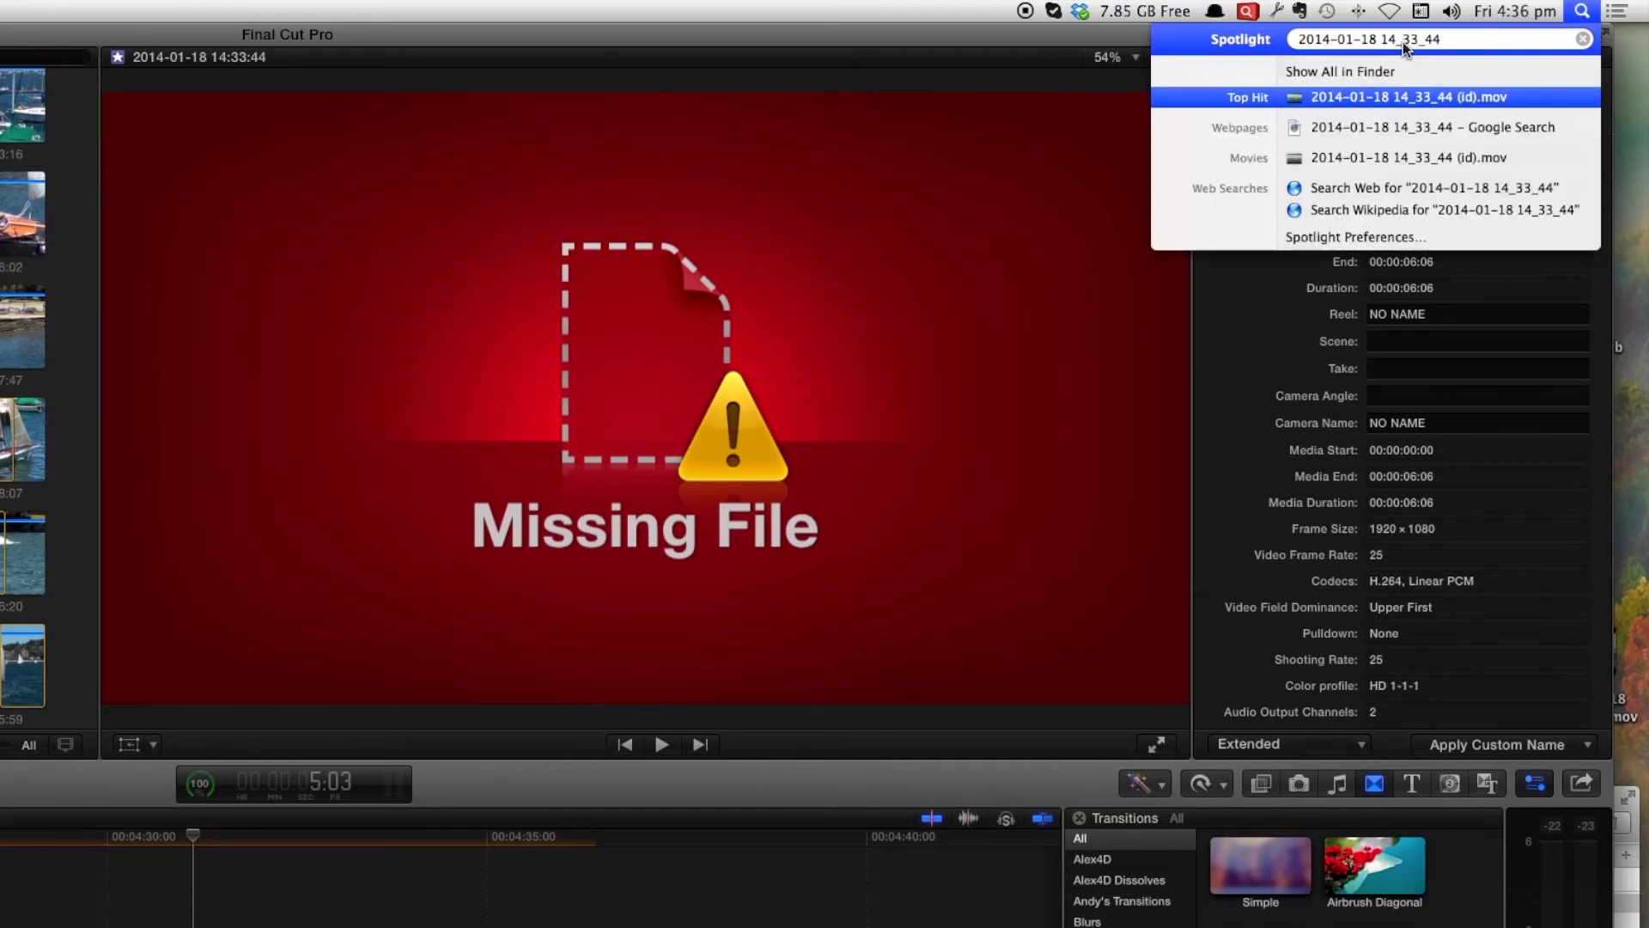
pyautogui.moveTo(1349, 105)
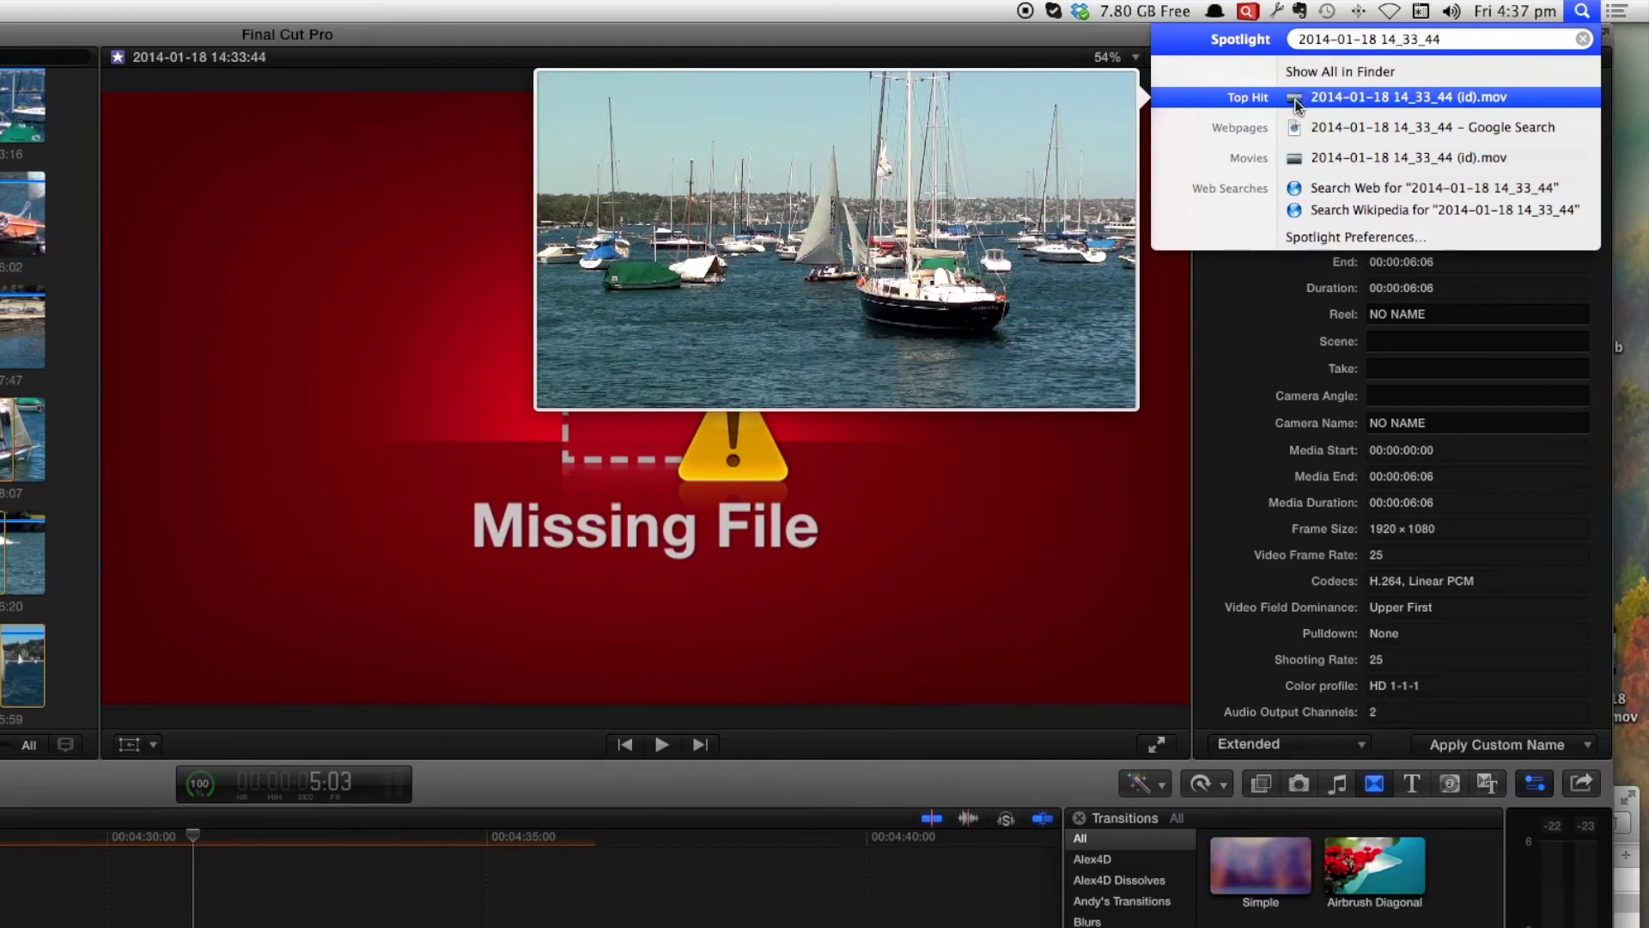
# Open the found .mov in QuickTime Player and check its path shows the Desktop
pyautogui.click(1298, 105)
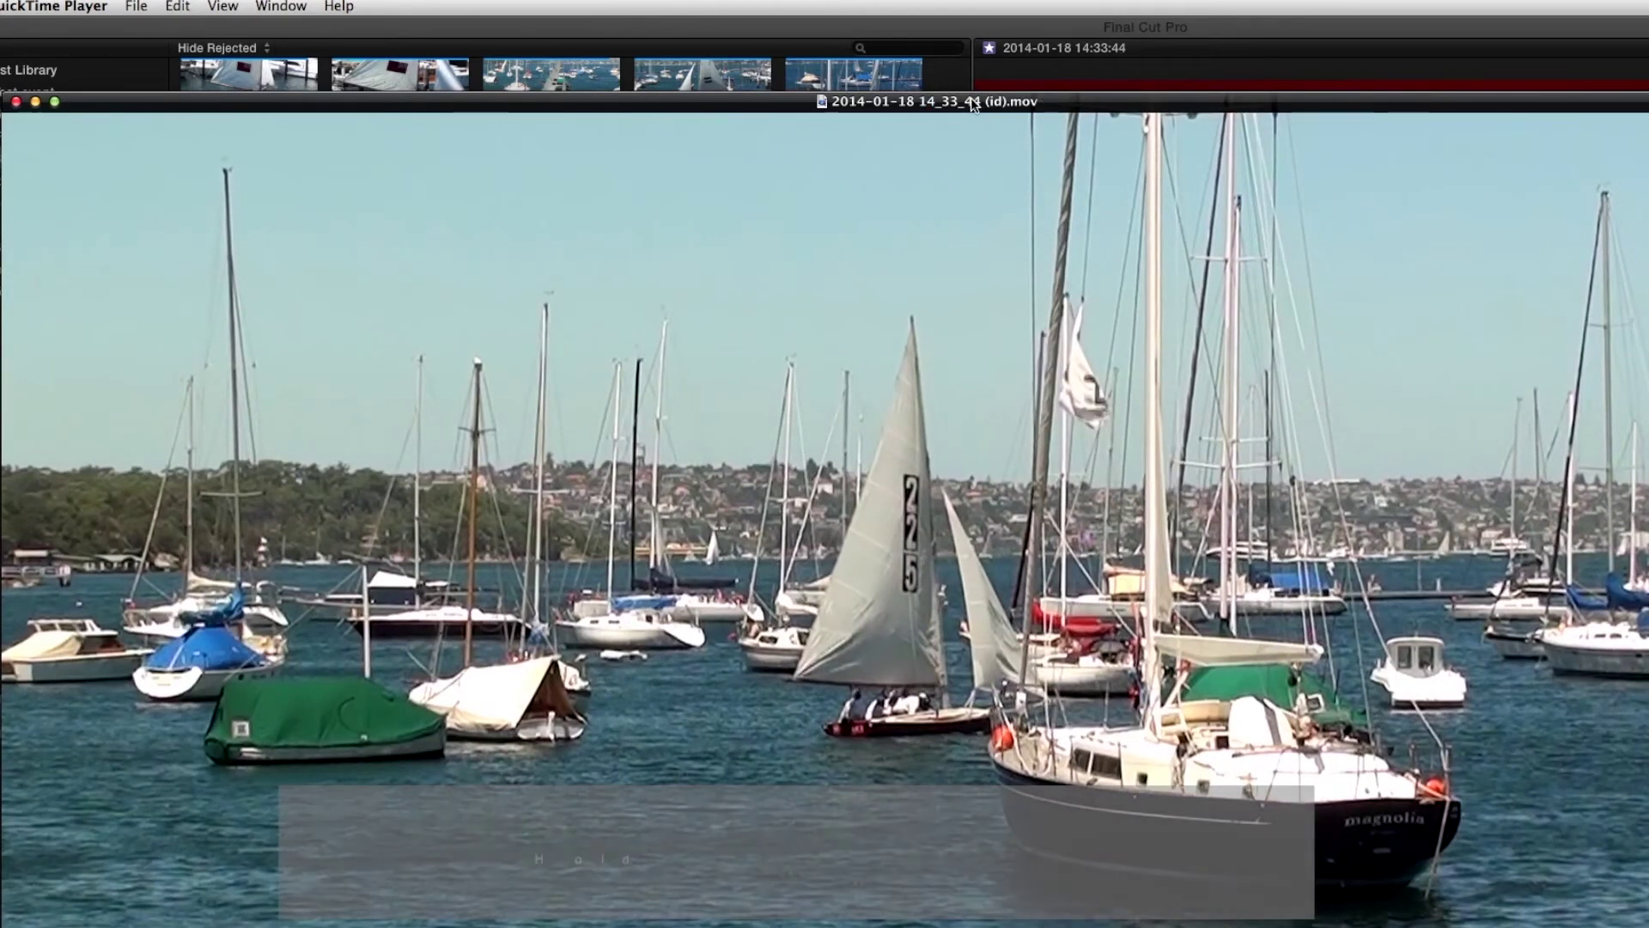
pyautogui.keyDown('super'); pyautogui.click(974, 101); pyautogui.keyUp('super')
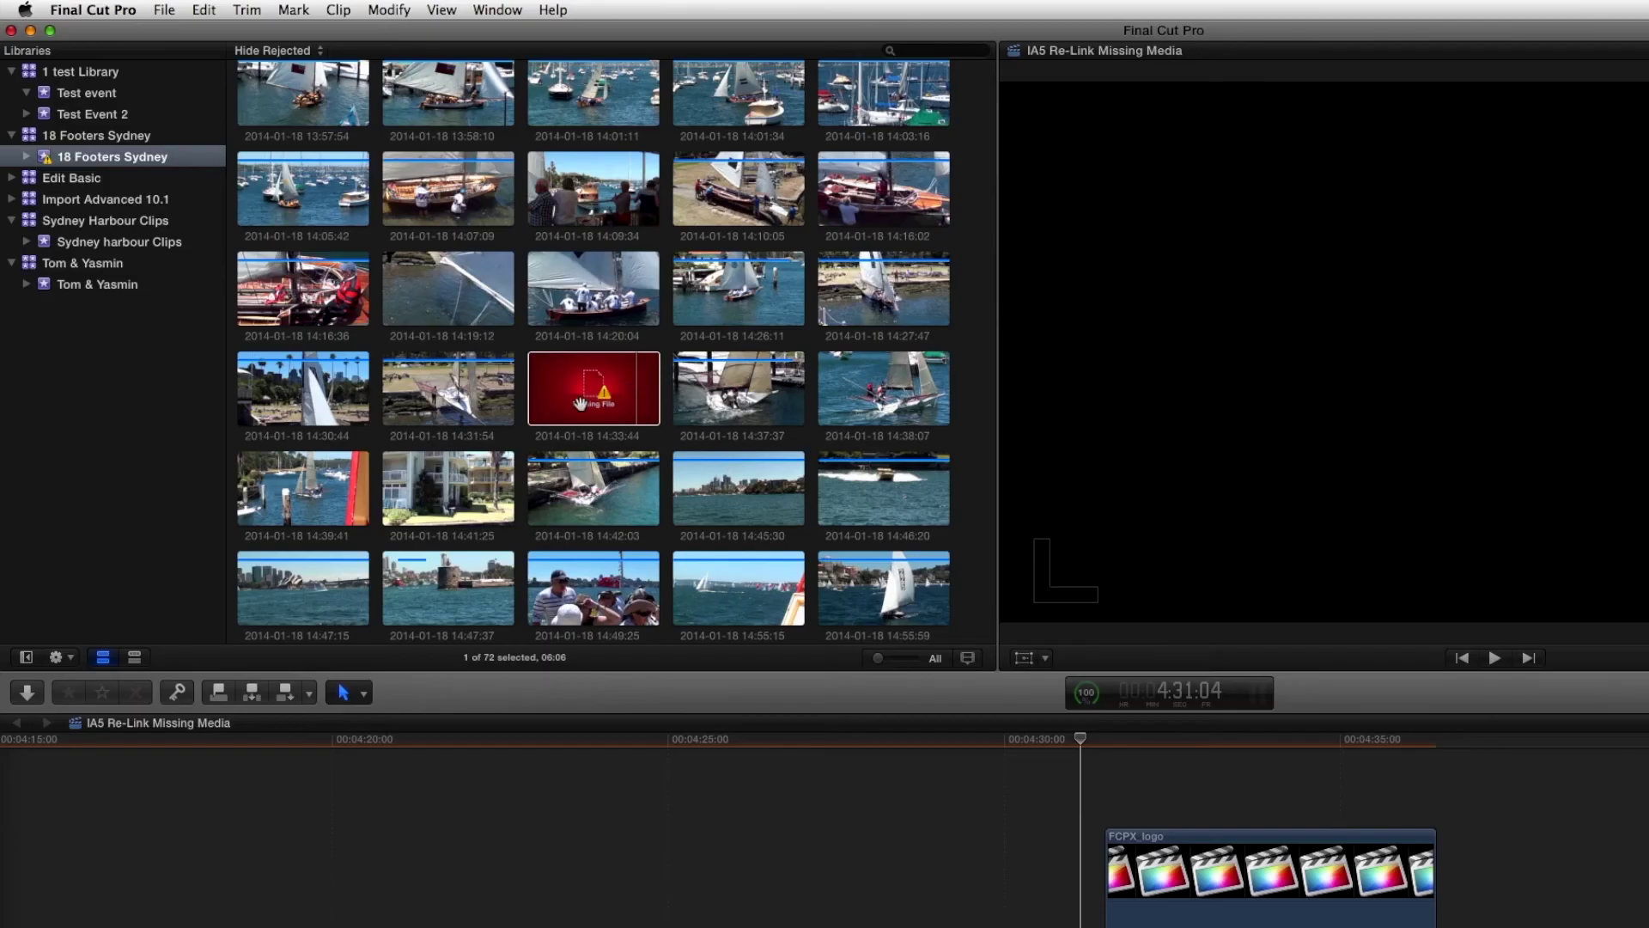
# Select the 18 Footers Sydney event and start File > Relink Files
pyautogui.click(599, 393)
pyautogui.click(85, 137)
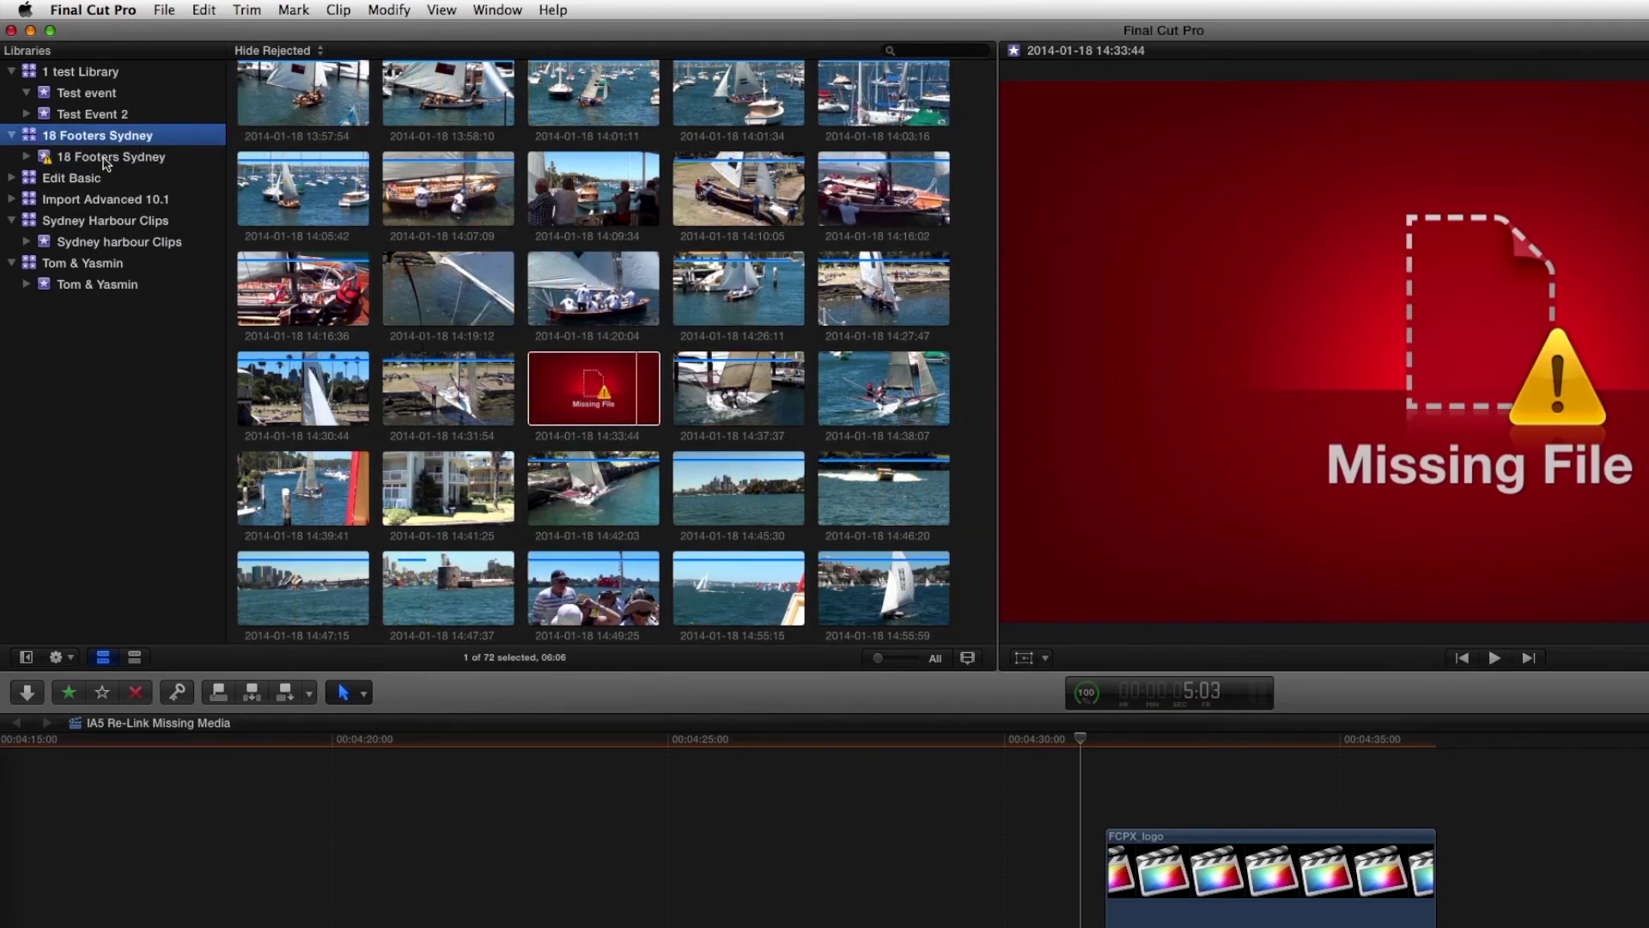
pyautogui.click(104, 163)
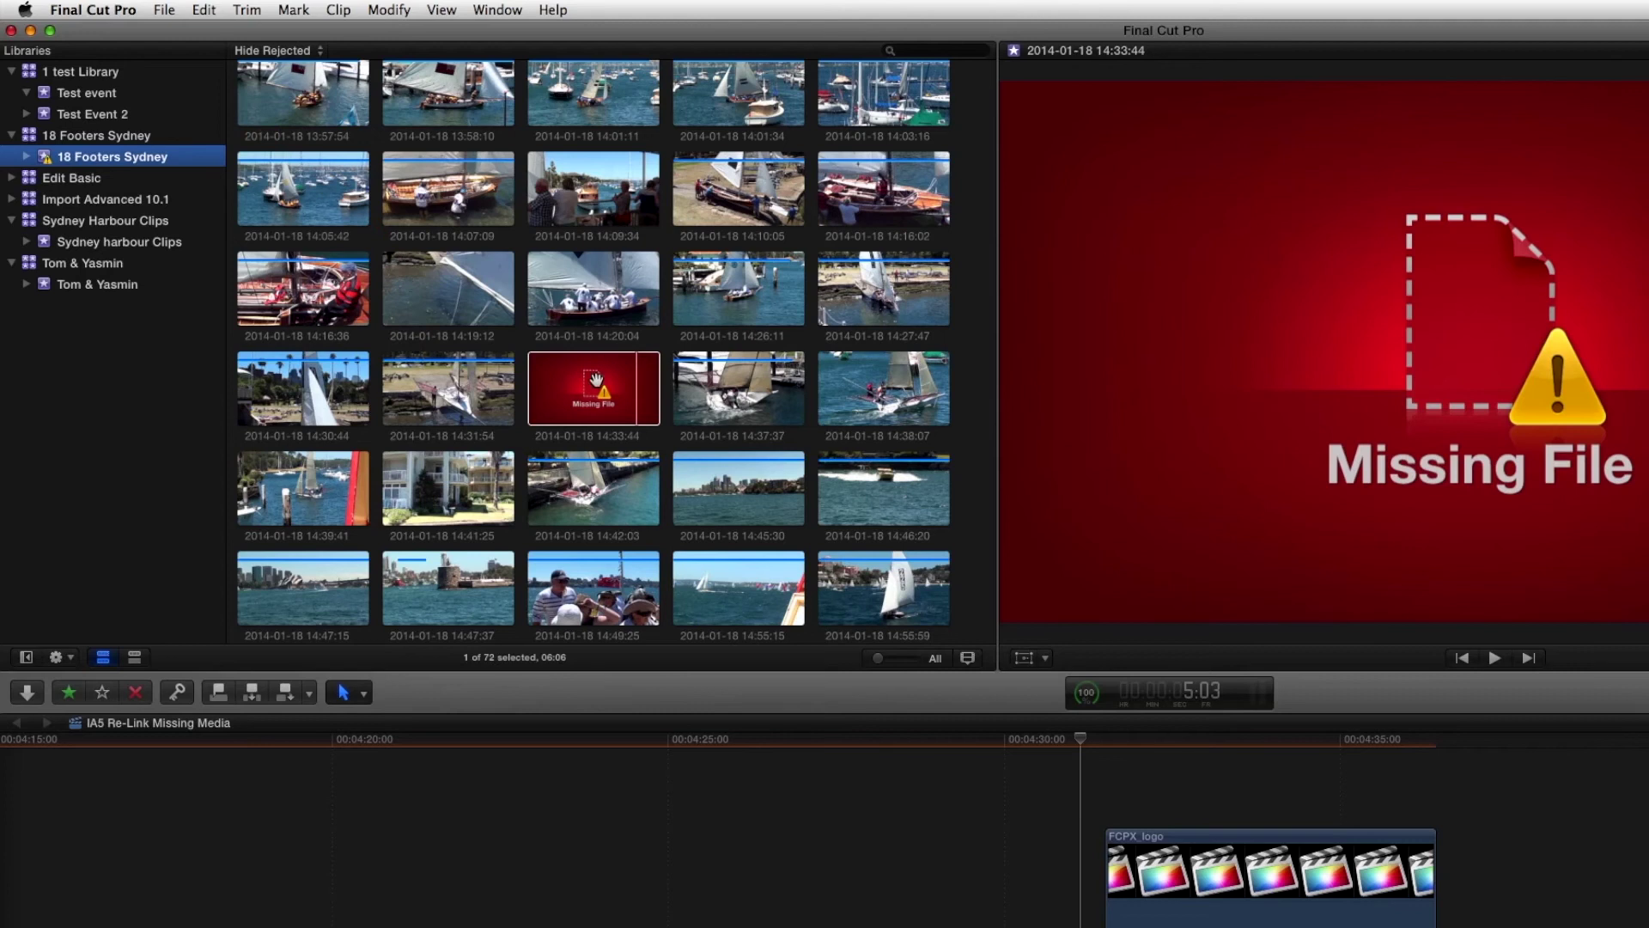
pyautogui.click(163, 10)
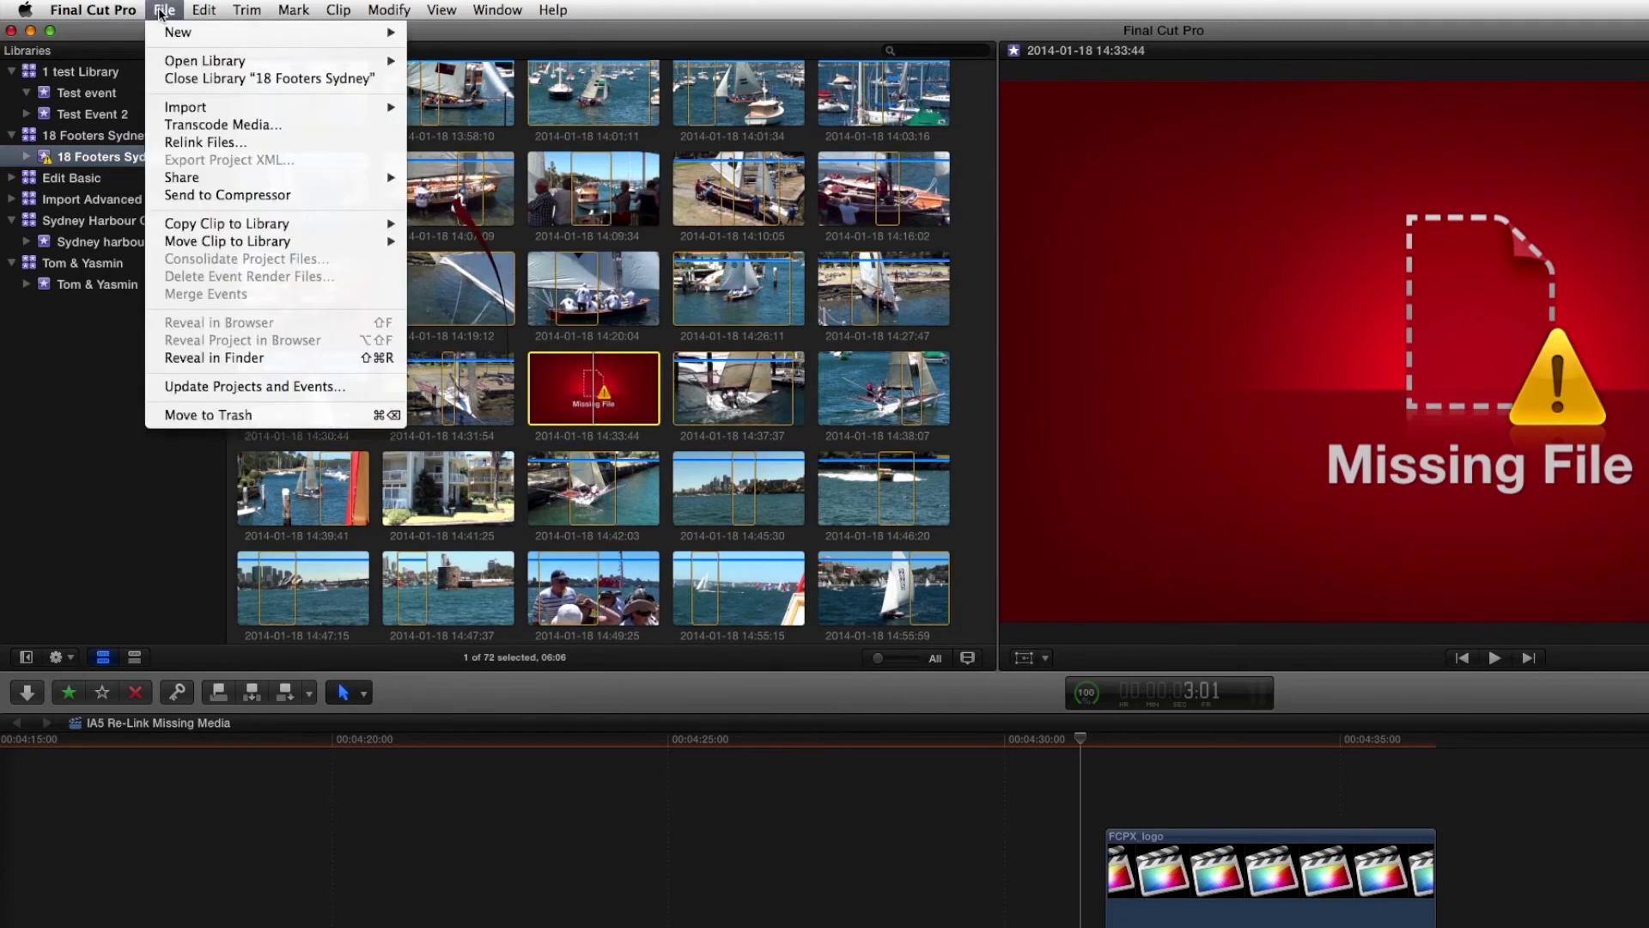
pyautogui.click(200, 144)
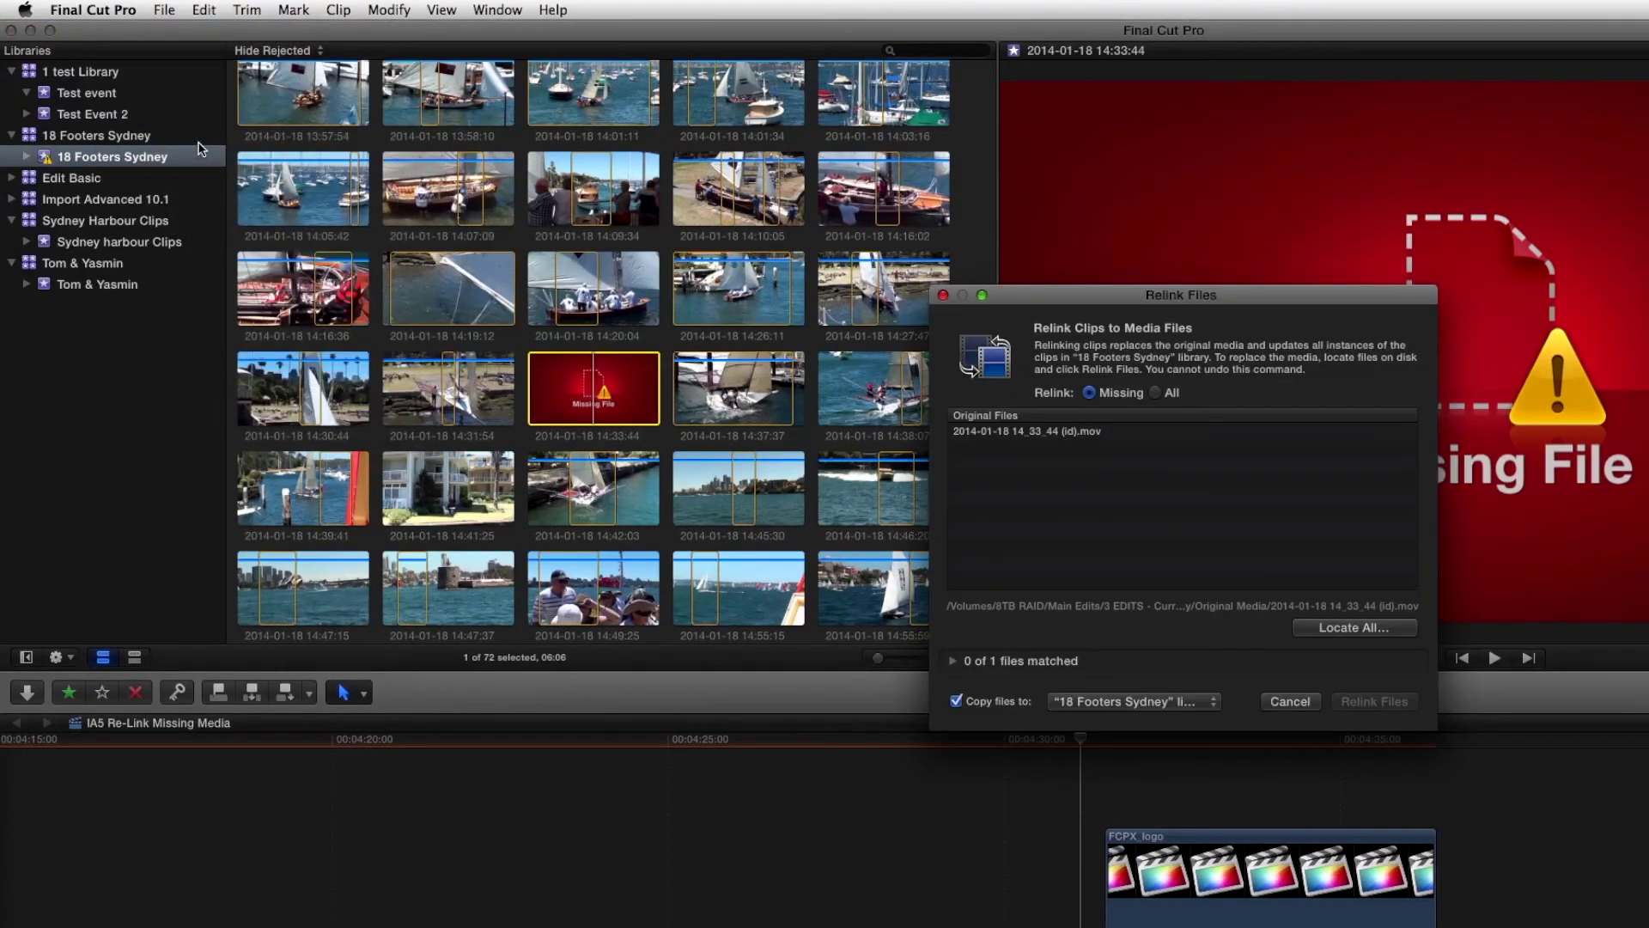
pyautogui.click(1028, 431)
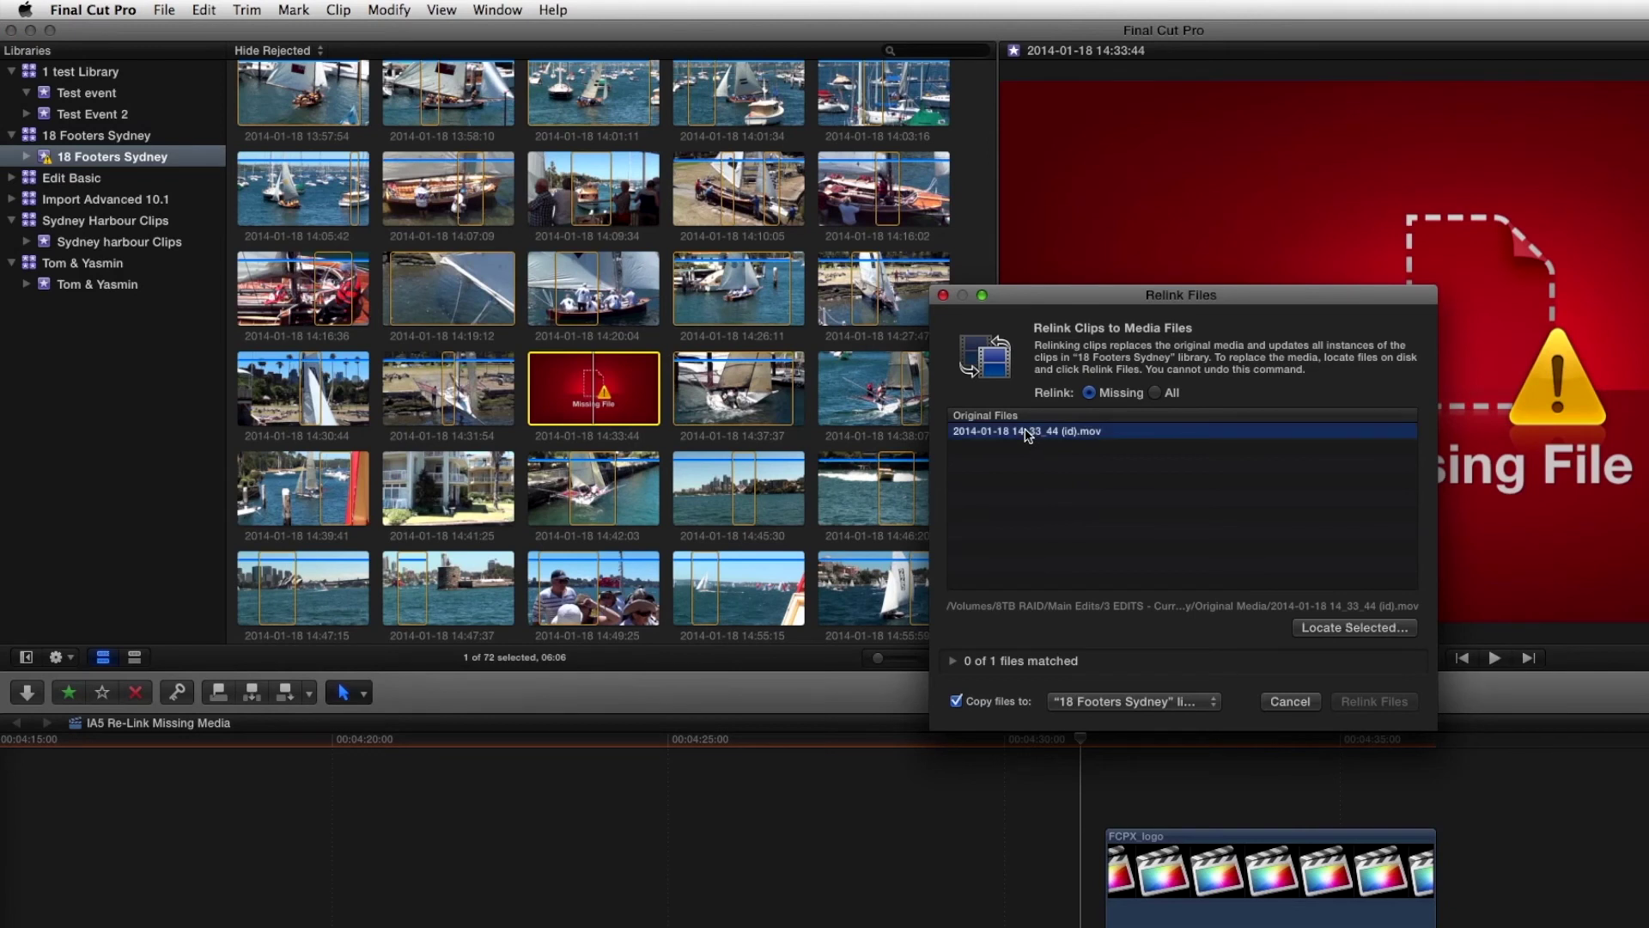
pyautogui.click(1360, 634)
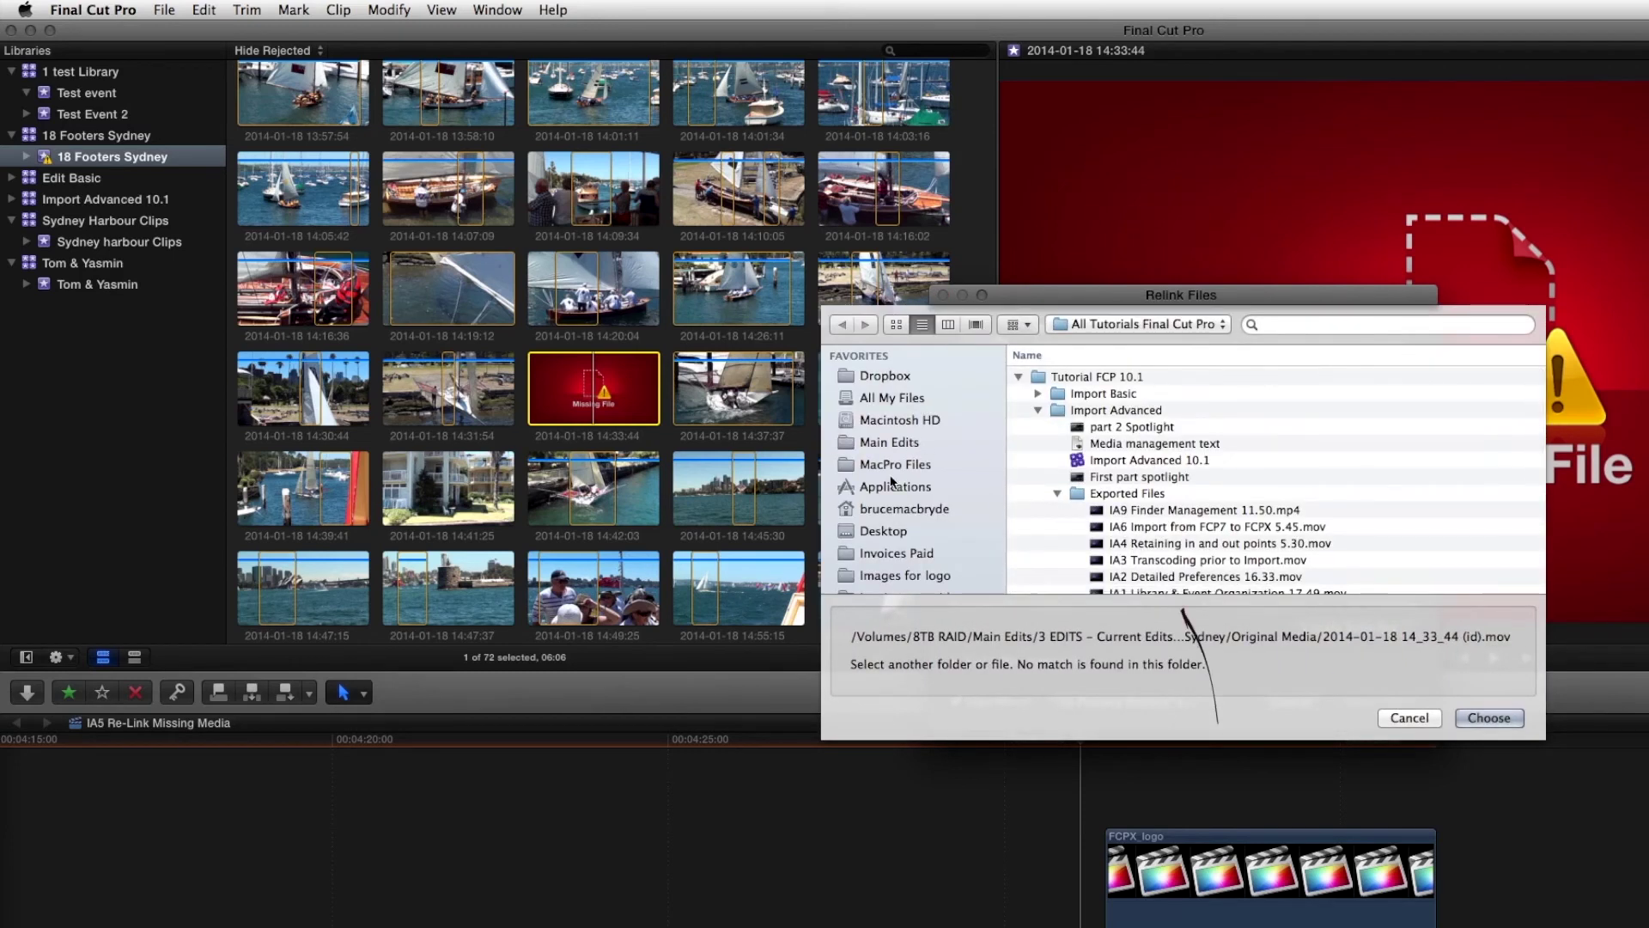
pyautogui.click(884, 531)
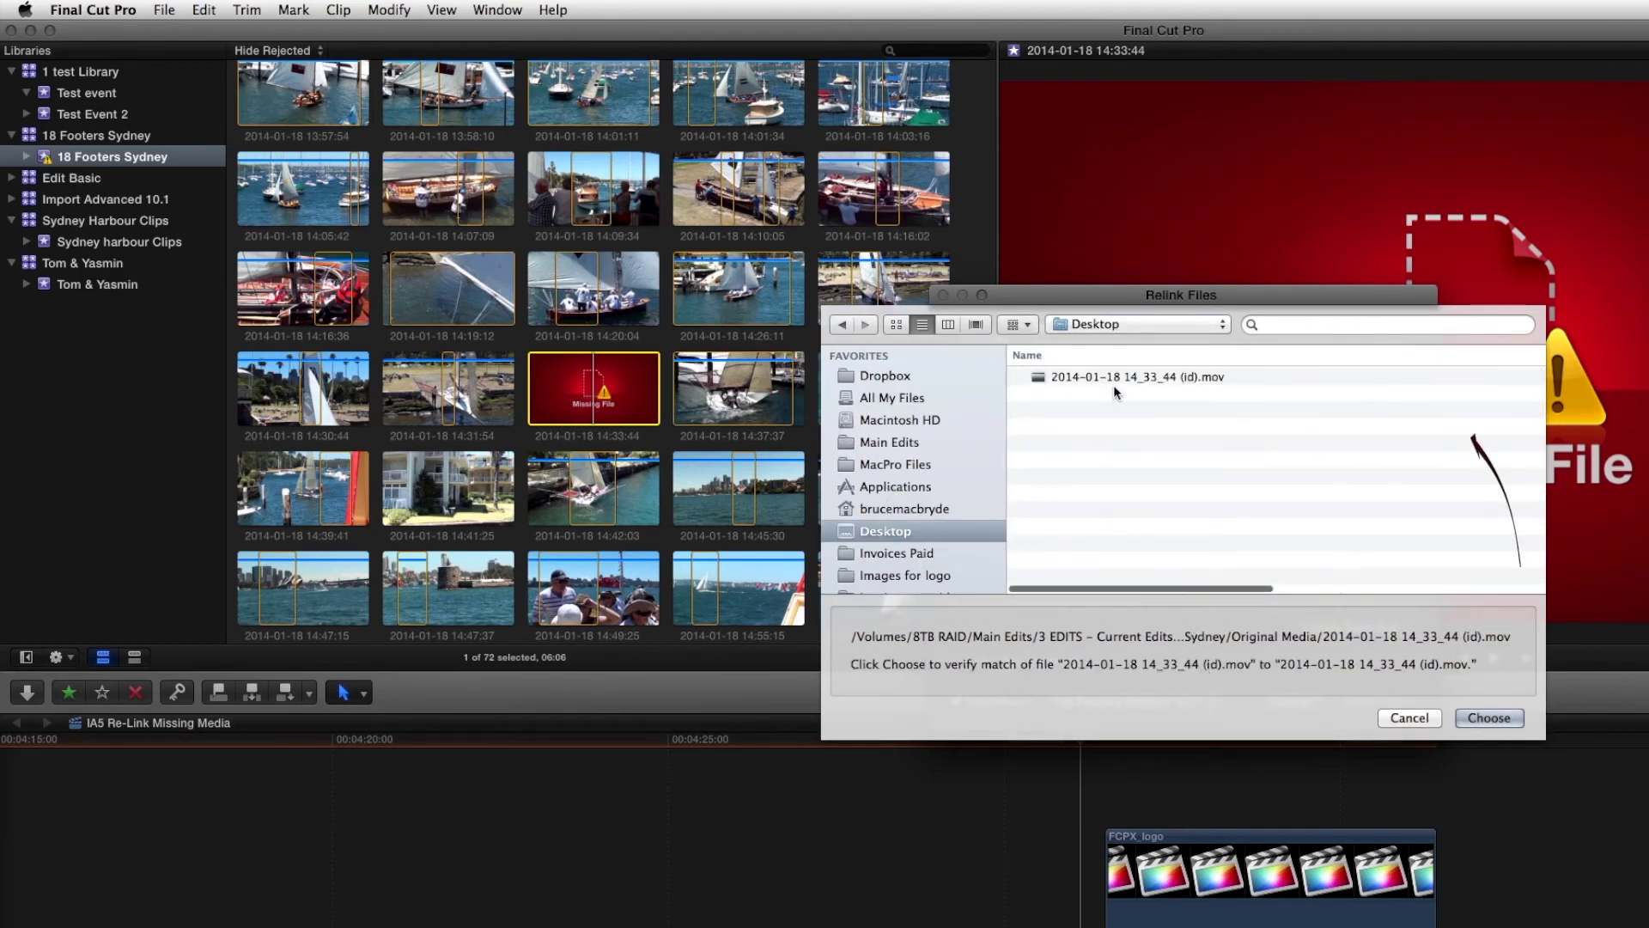
pyautogui.click(1120, 379)
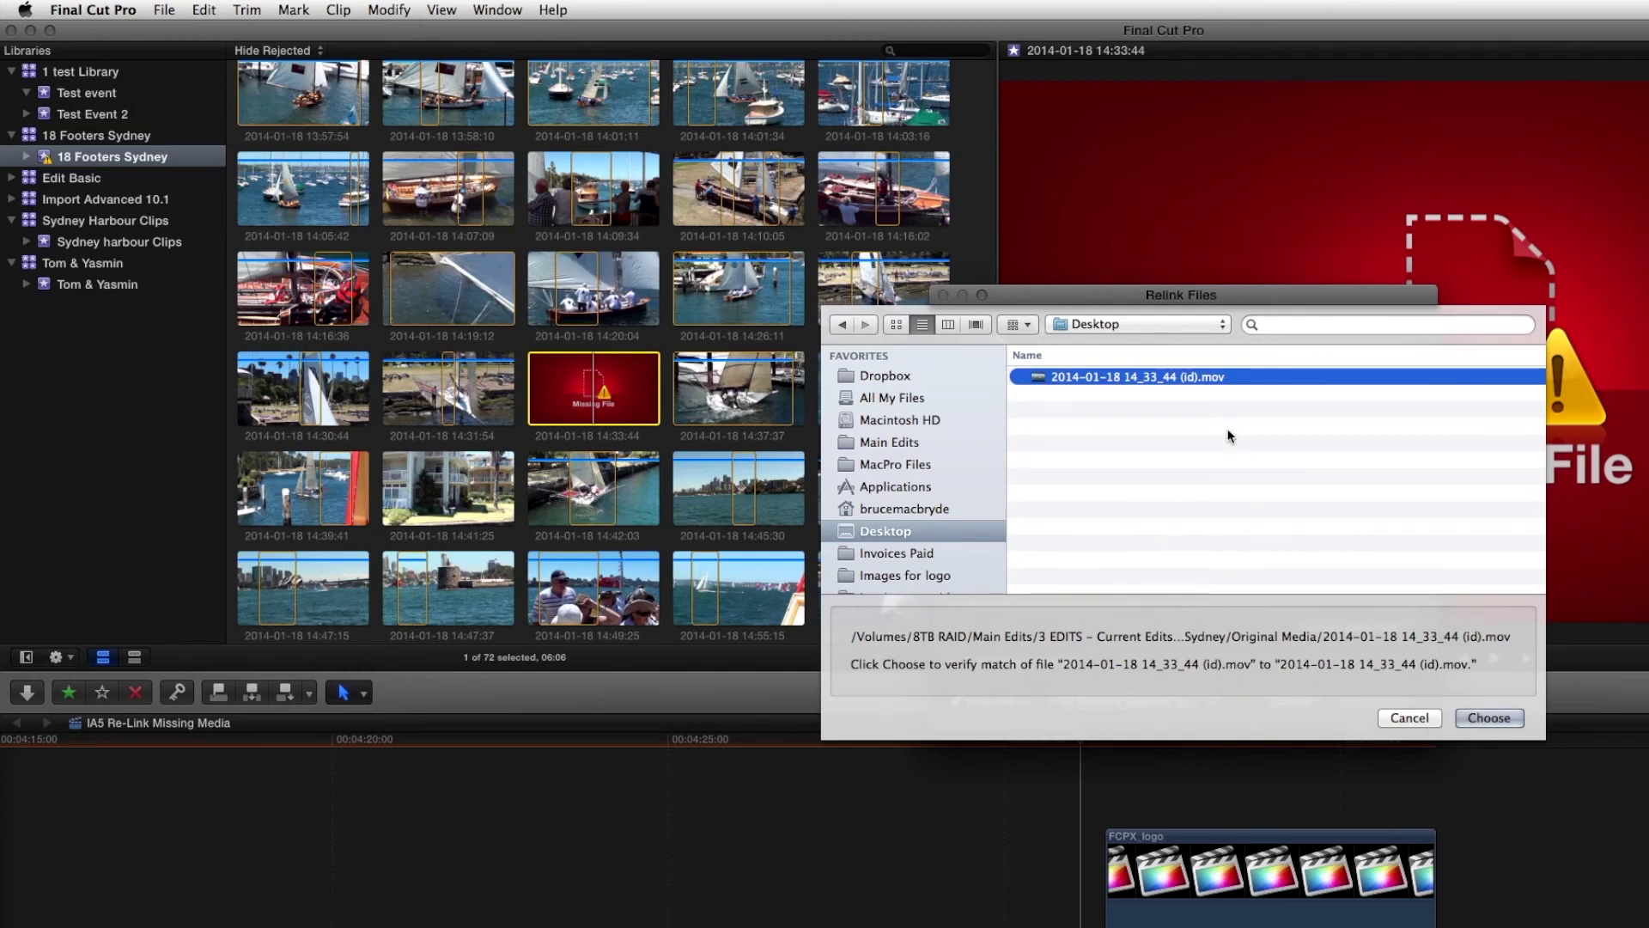
pyautogui.click(1496, 720)
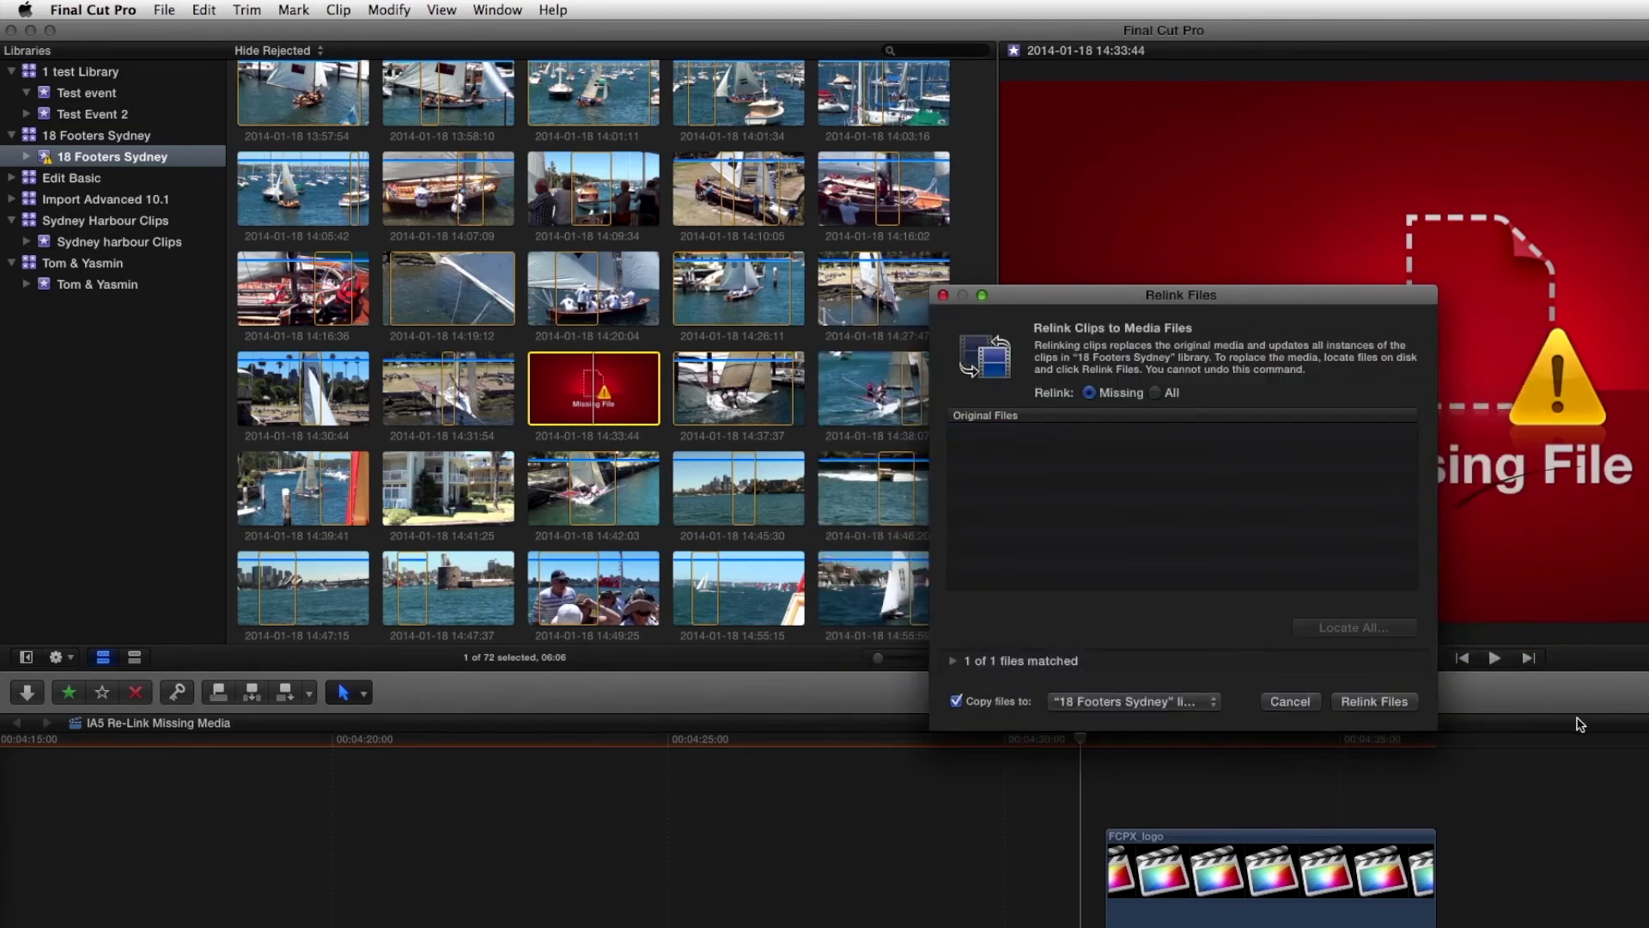
pyautogui.click(1404, 706)
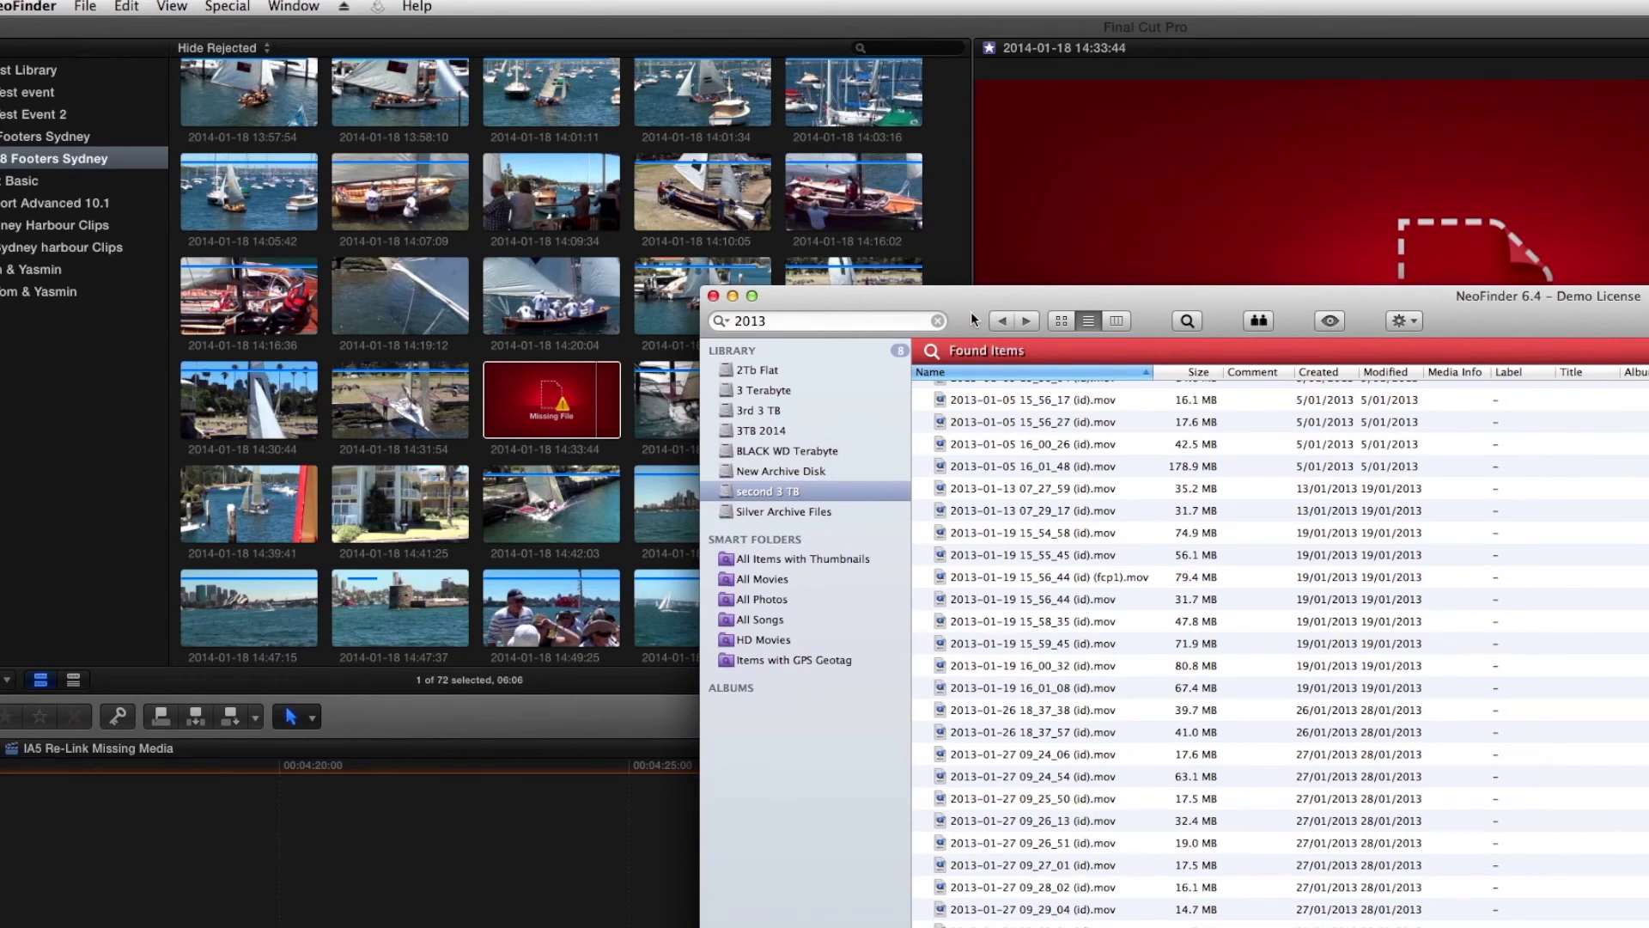
# Move the NeoFinder window up-left and scroll its Found Items list to the 2013-01-05 clips
pyautogui.moveTo(973, 311); pyautogui.dragTo(662, 158)
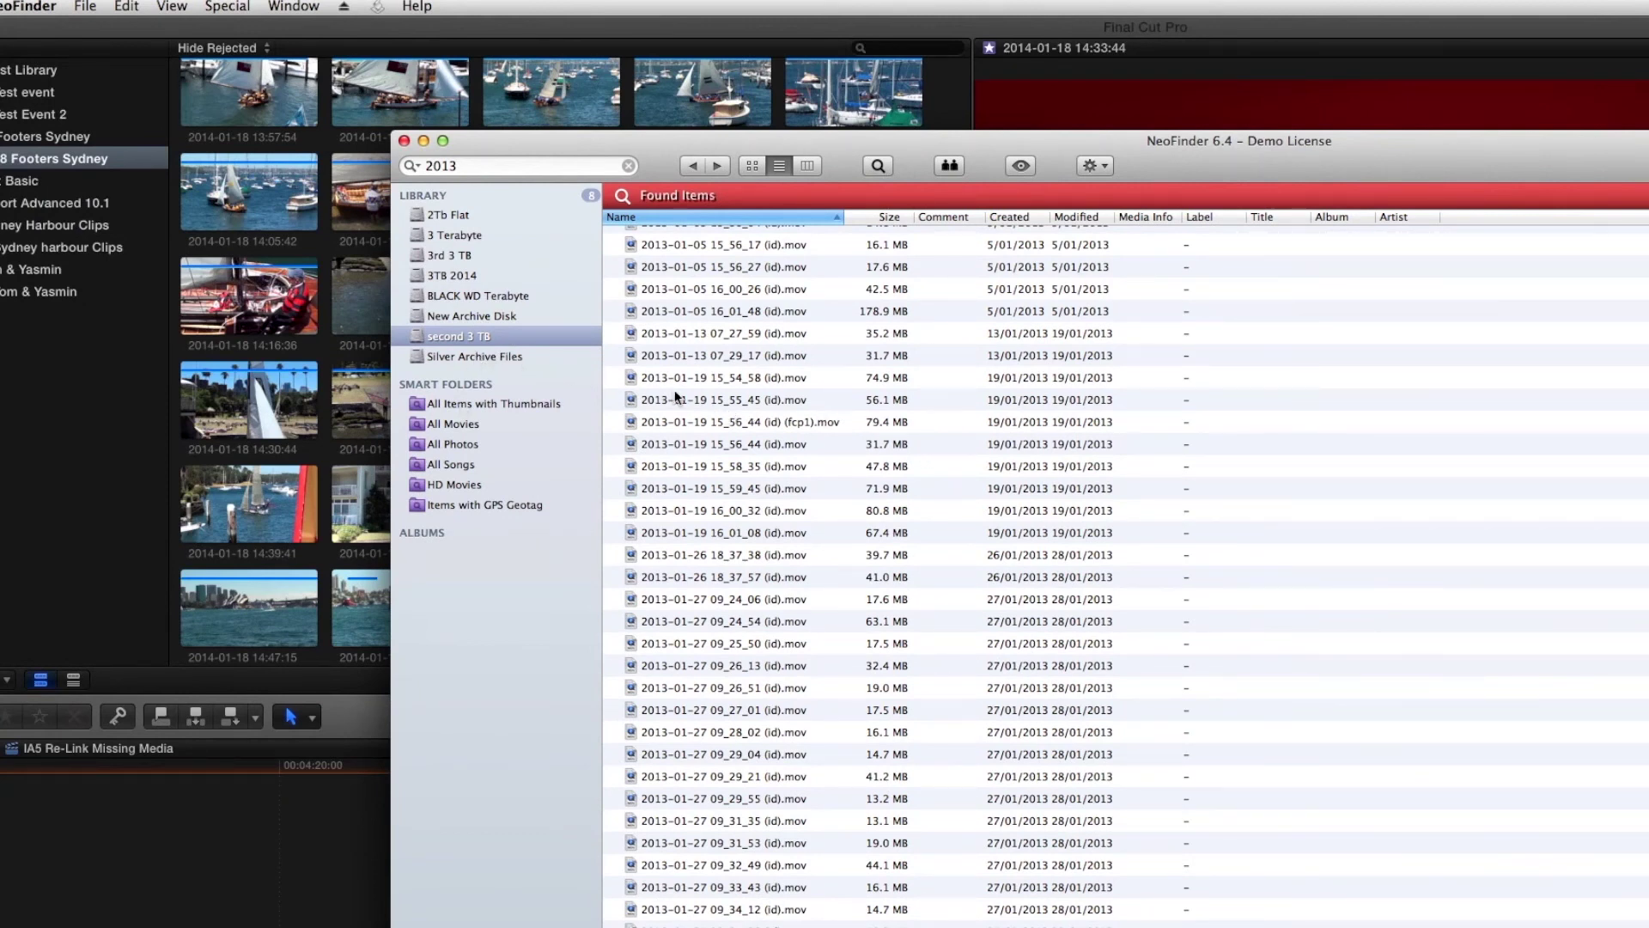
pyautogui.scroll(5, 673, 390)
pyautogui.scroll(5, 673, 389)
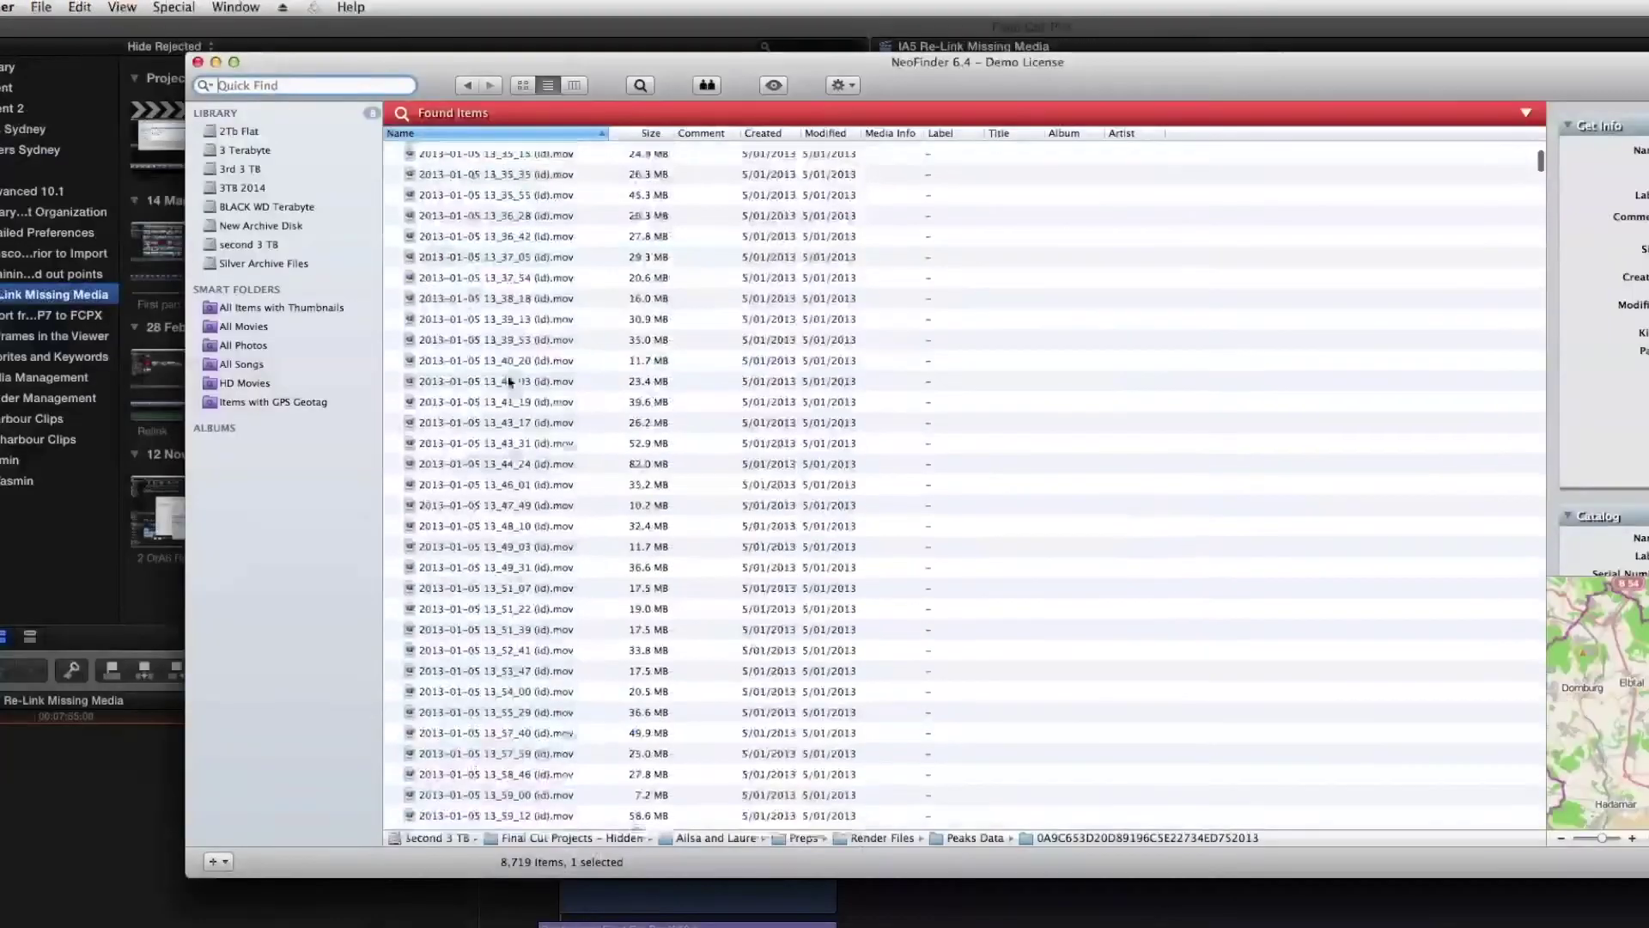
pyautogui.scroll(10, 509, 382)
pyautogui.scroll(-10, 508, 383)
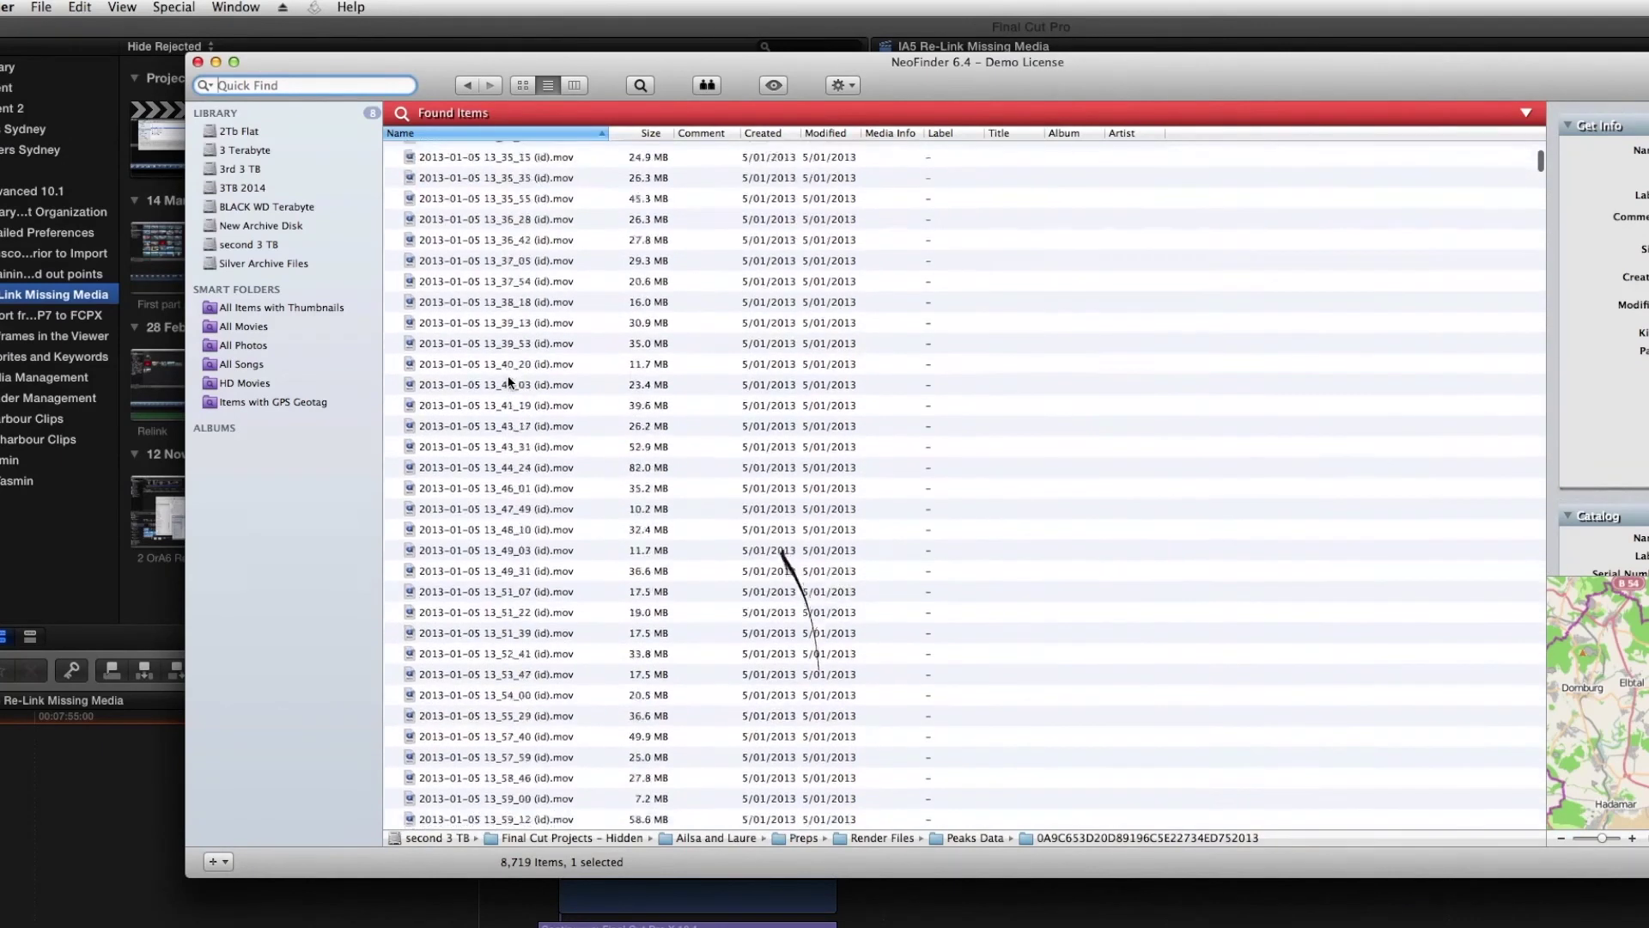
pyautogui.scroll(-1, 509, 382)
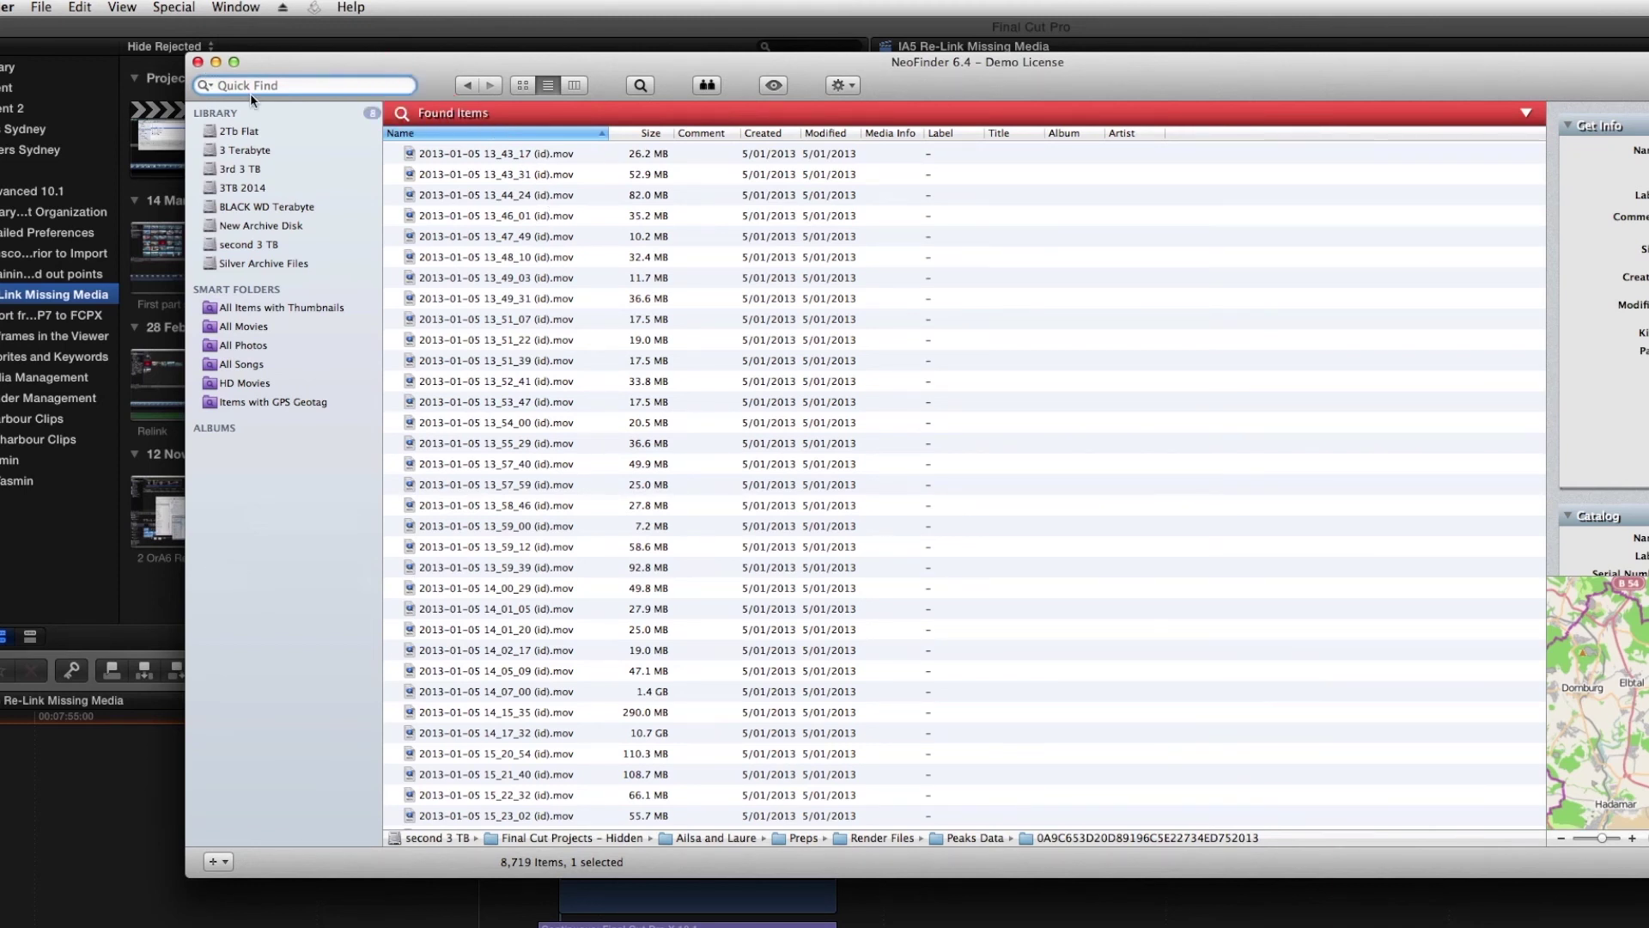
pyautogui.press('super+v')
pyautogui.press('Return')
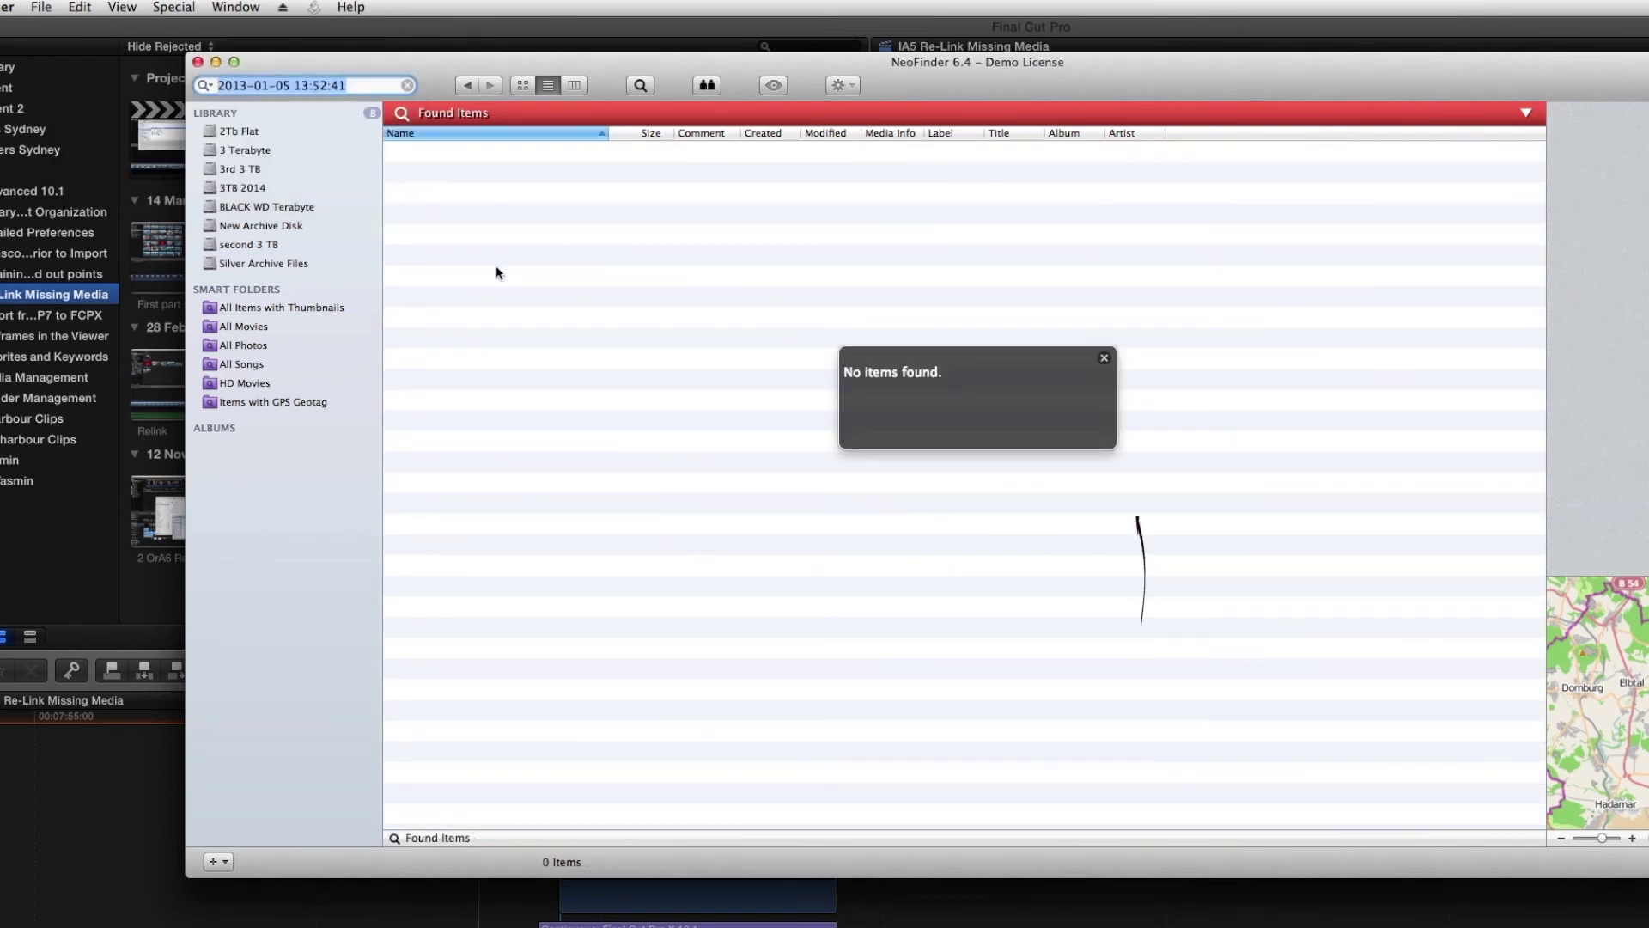
pyautogui.click(332, 86)
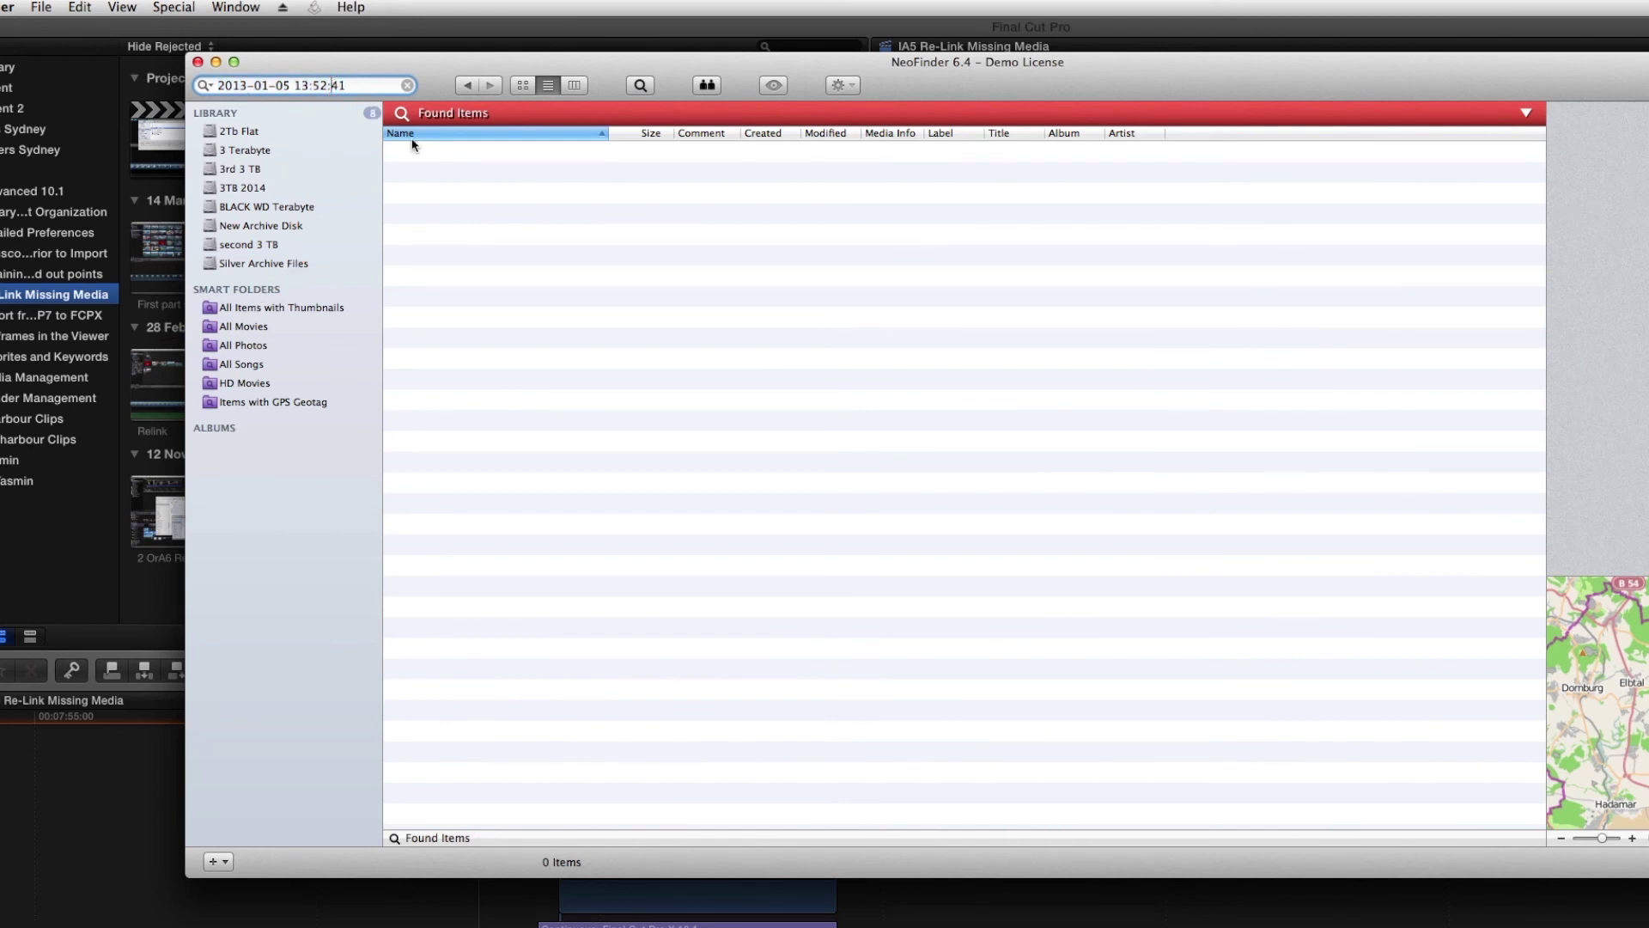
pyautogui.press('BackSpace')
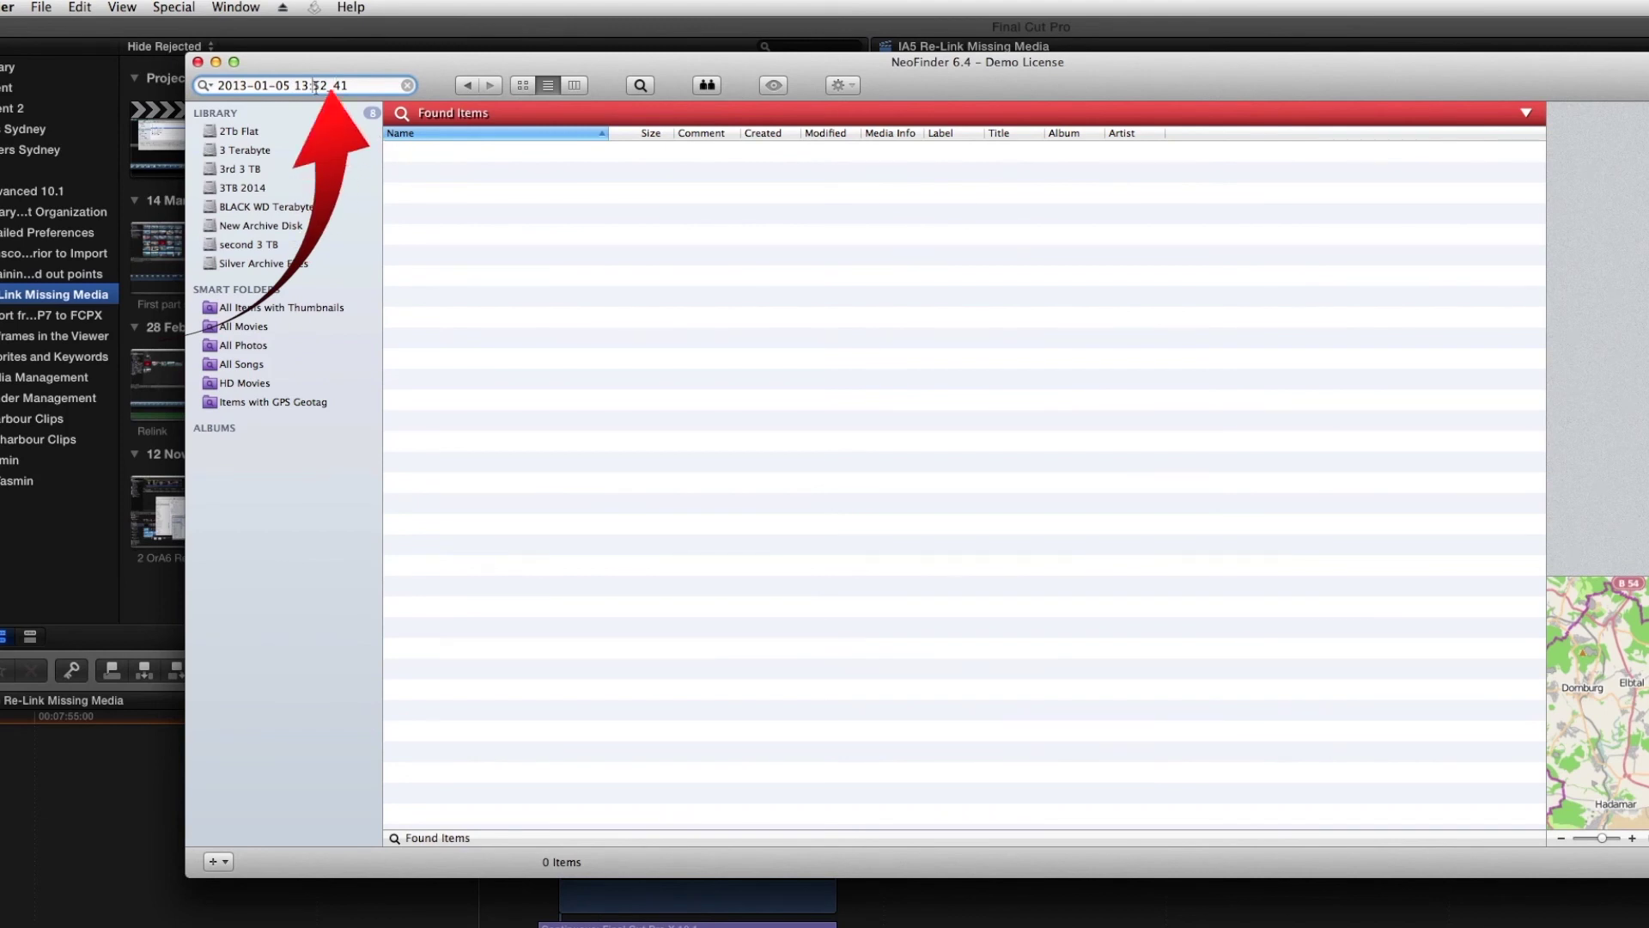
pyautogui.press('BackSpace')
pyautogui.write('_52_')
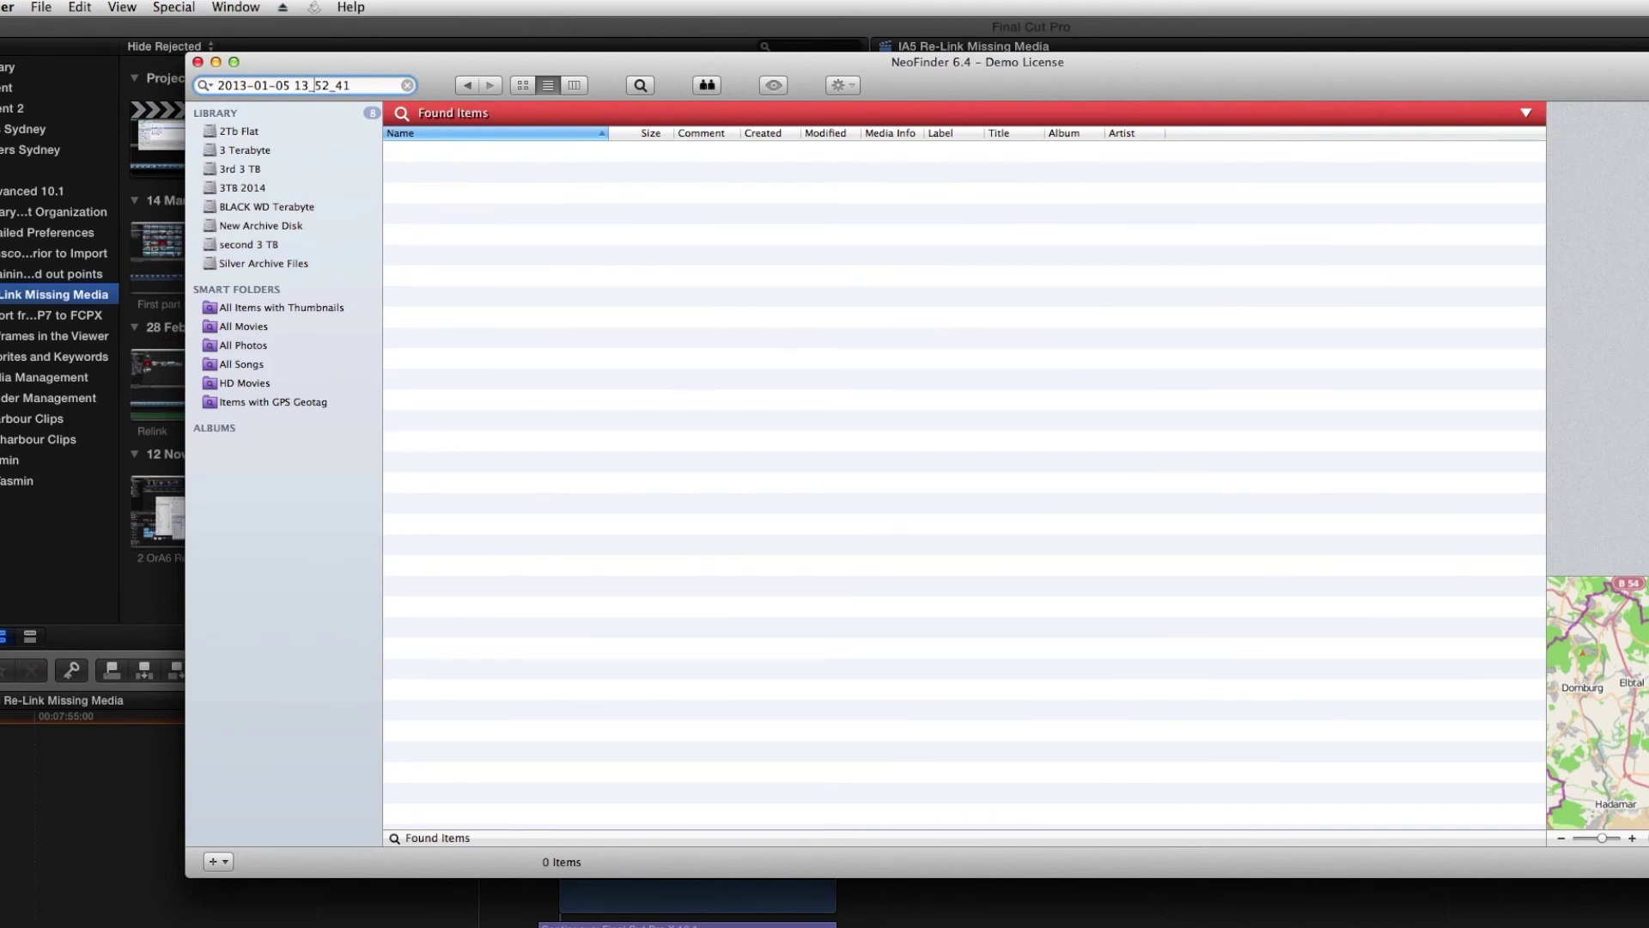
pyautogui.press('Return')
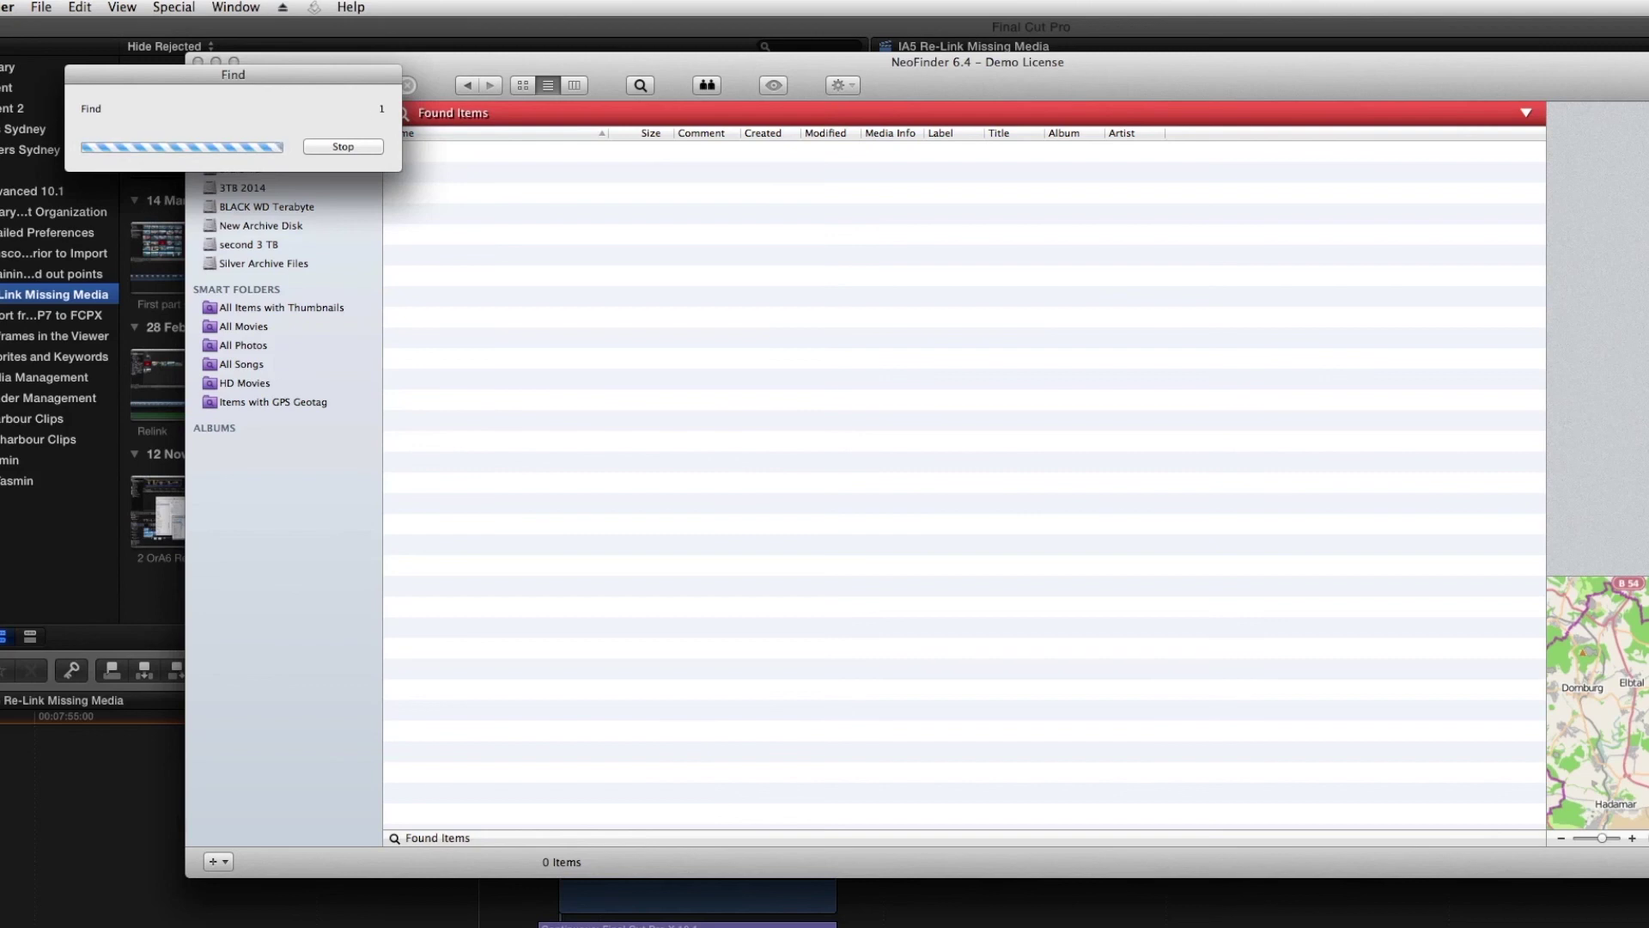